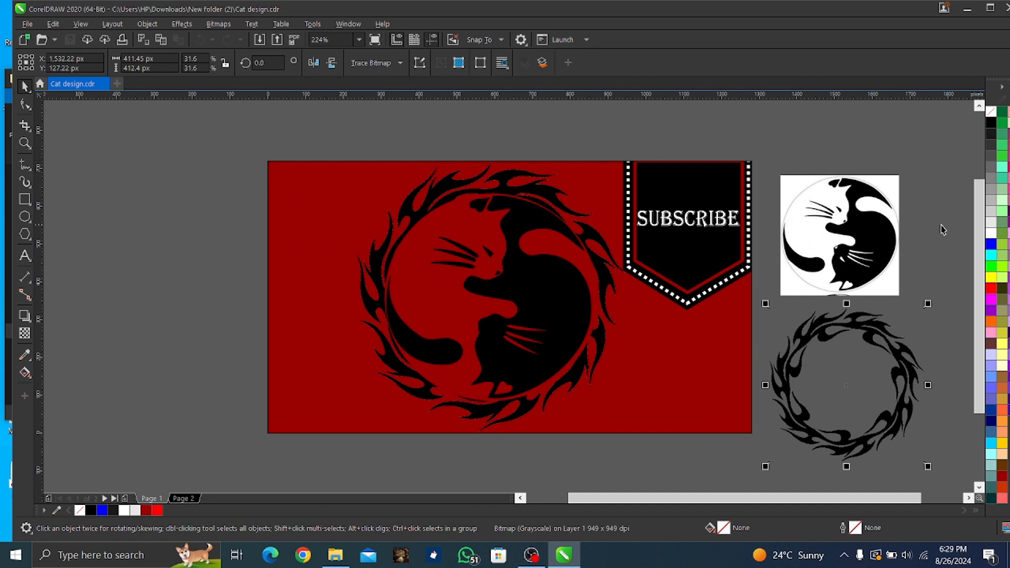
- Move the finished flame-ringed cat emblem off the red banner to the empty area beside the page
click(826, 249)
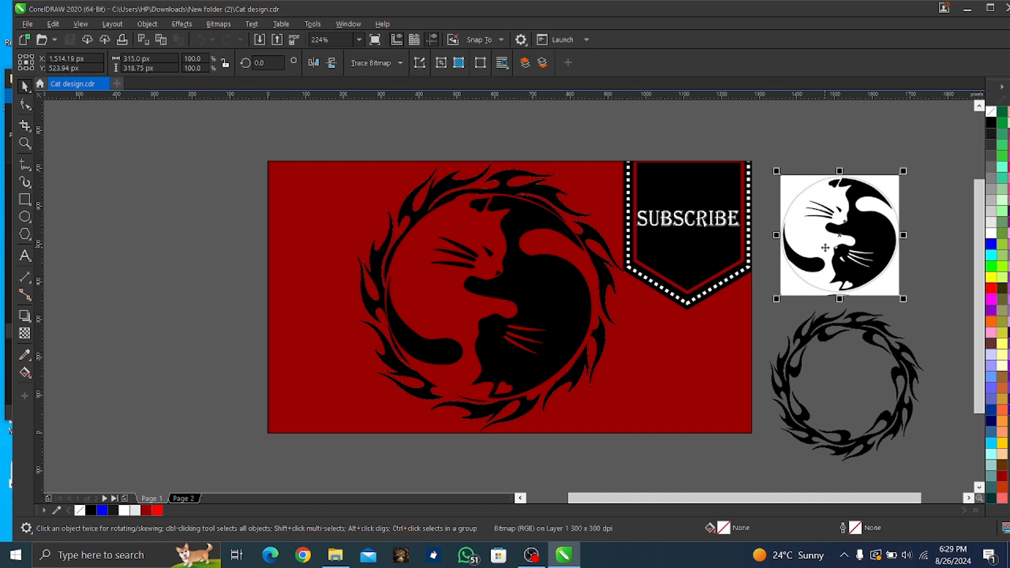
click(878, 427)
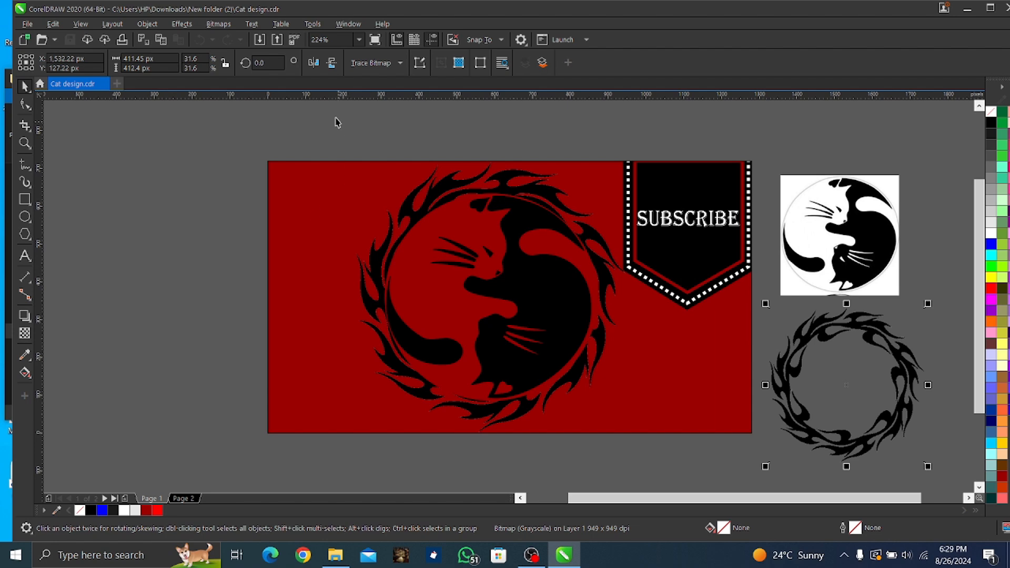
drag(307, 115, 653, 470)
drag(491, 296, 182, 284)
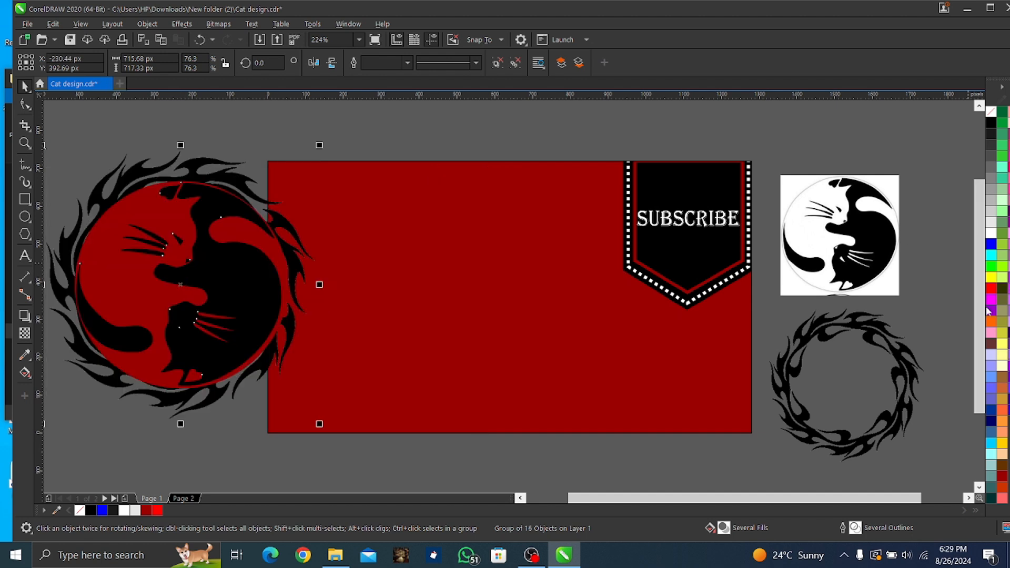
- Place the white cat reference image on the middle of the banner, enlarged to about 492 by 498 px
drag(842, 256, 491, 306)
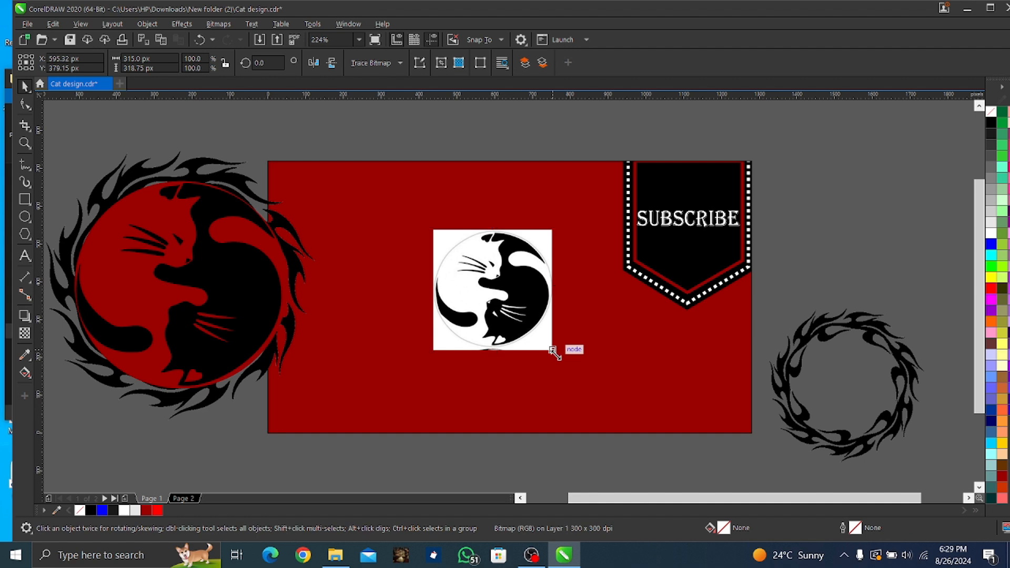
drag(557, 352, 679, 421)
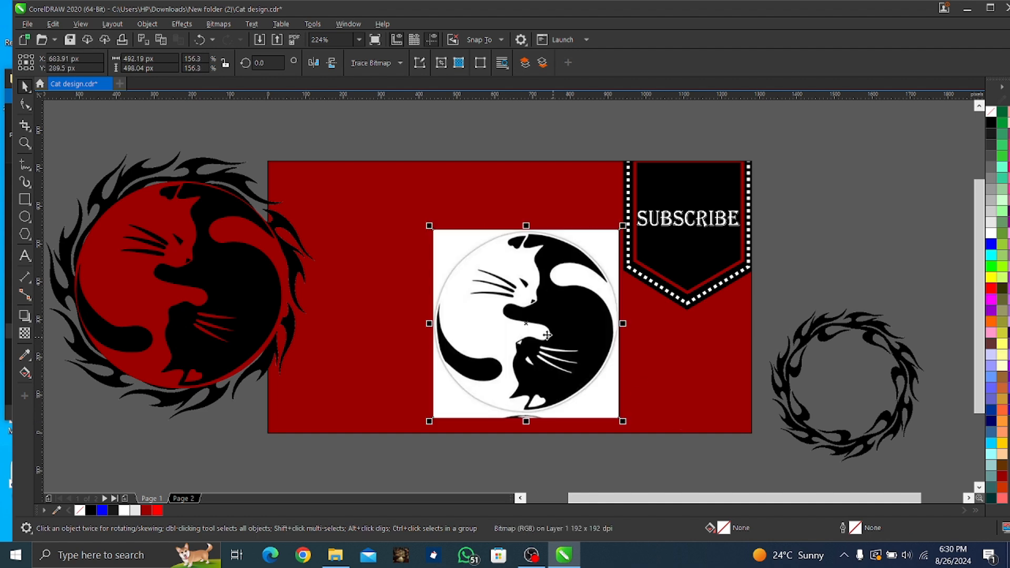
drag(547, 335, 509, 311)
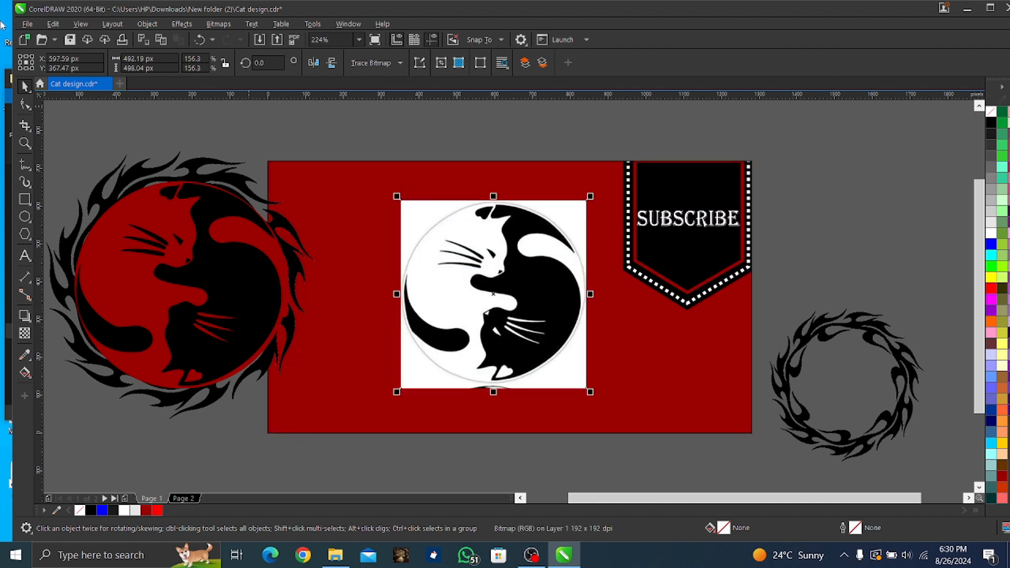
- Trace the large black cat shape in the reference image roughly with a closed chain of straight line segments
click(30, 173)
click(79, 174)
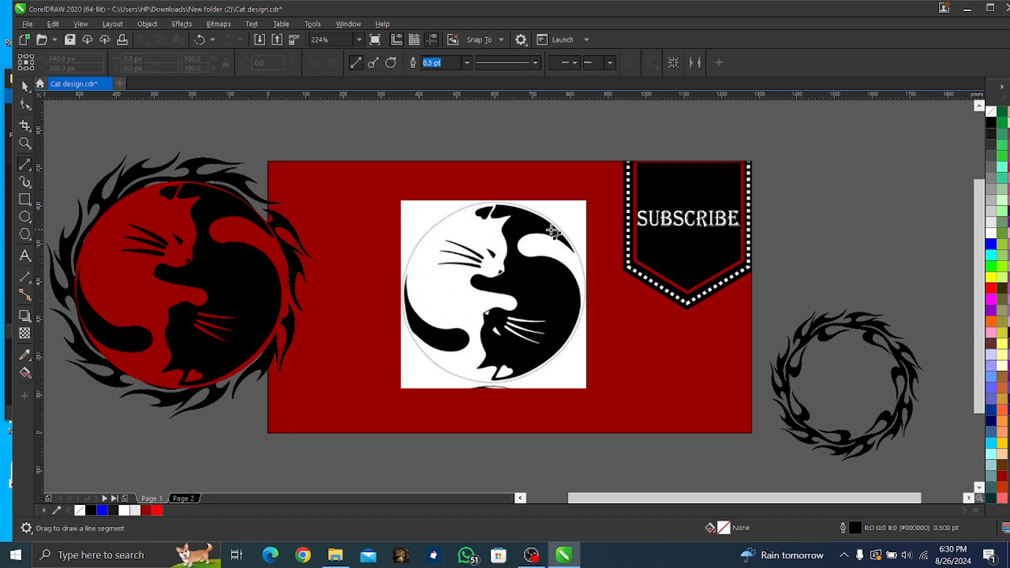
drag(497, 207, 573, 250)
drag(573, 251, 531, 235)
drag(531, 235, 532, 257)
drag(532, 257, 579, 290)
drag(579, 291, 493, 379)
mouse_move(493, 380)
mouse_down()
mouse_move(501, 362)
mouse_move(472, 364)
mouse_move(479, 368)
mouse_up()
drag(480, 368, 486, 354)
drag(487, 354, 483, 323)
drag(484, 322, 497, 307)
drag(497, 307, 472, 282)
drag(472, 283, 477, 273)
drag(477, 274, 503, 272)
mouse_move(503, 272)
mouse_down()
mouse_move(511, 218)
mouse_move(497, 206)
mouse_up()
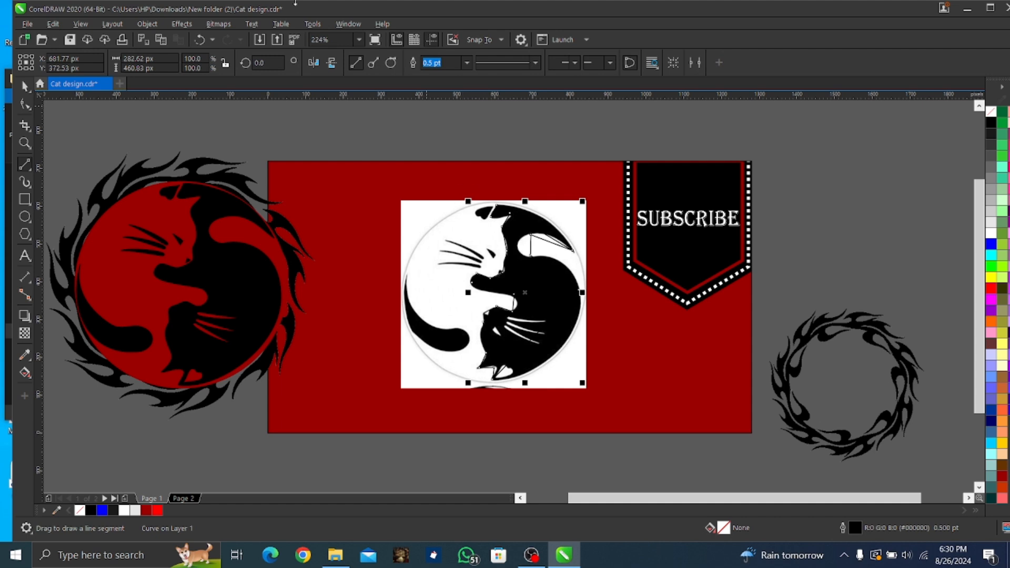
- Convert the long straight segment along the black cat's lower back to a curve and fit it to the rounded silhouette
key(F10)
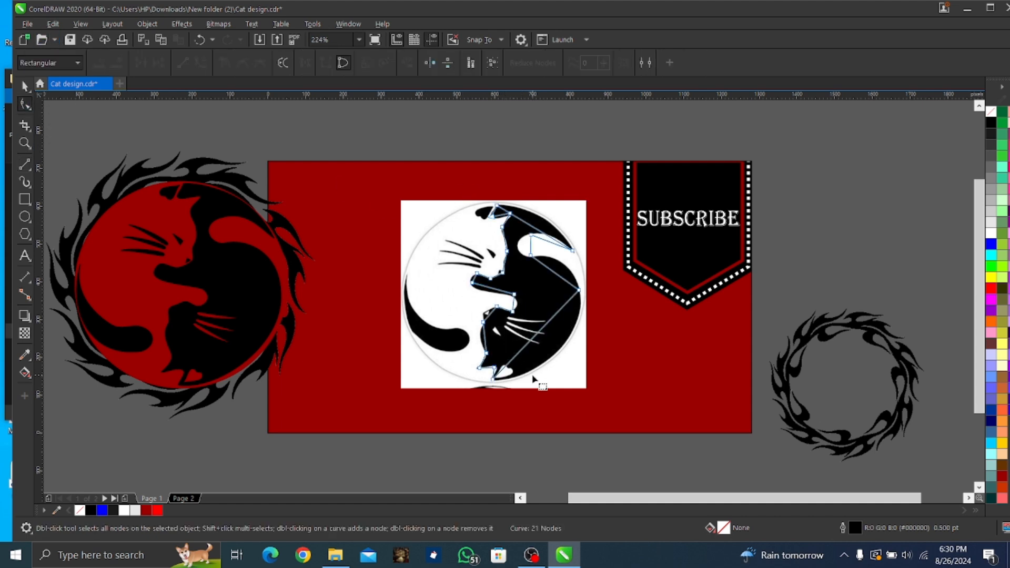
scroll(528, 331, up, 3)
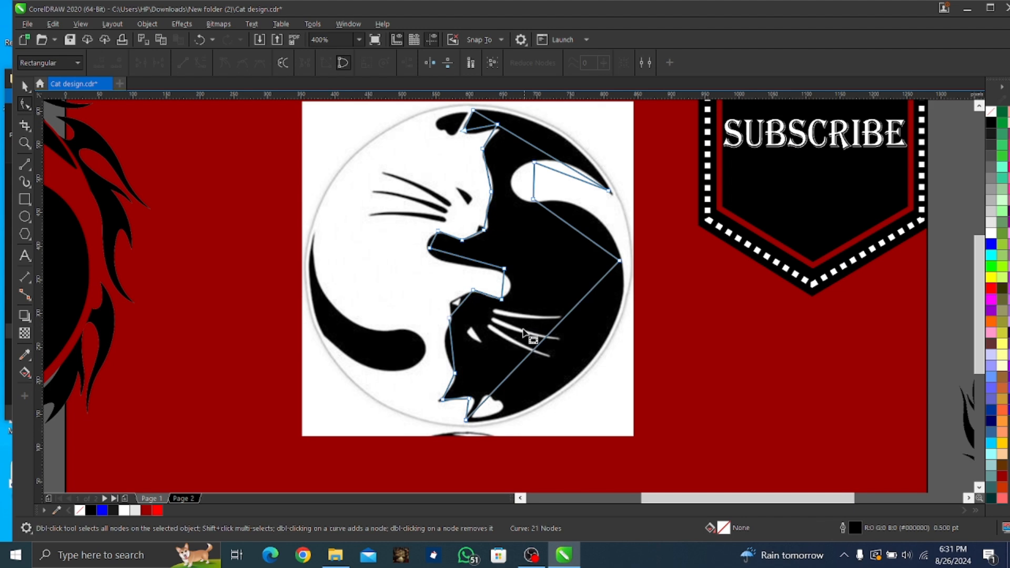
right_click(542, 348)
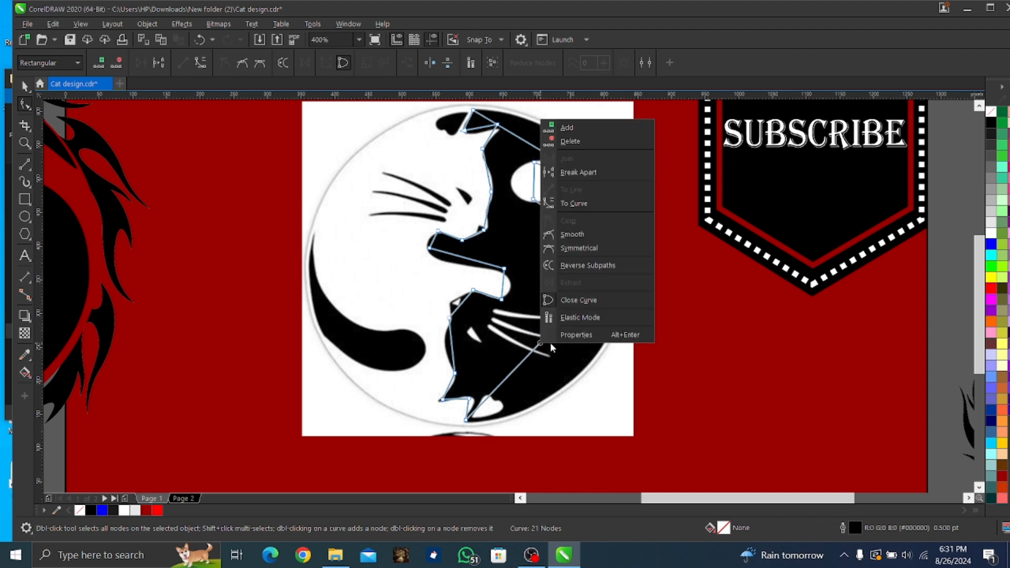
click(584, 205)
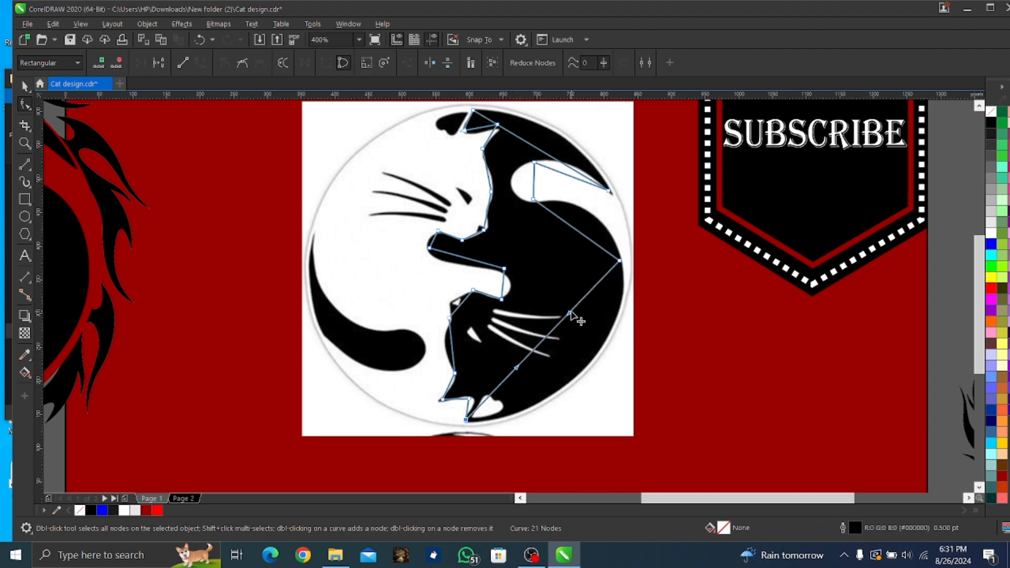
drag(571, 315, 649, 362)
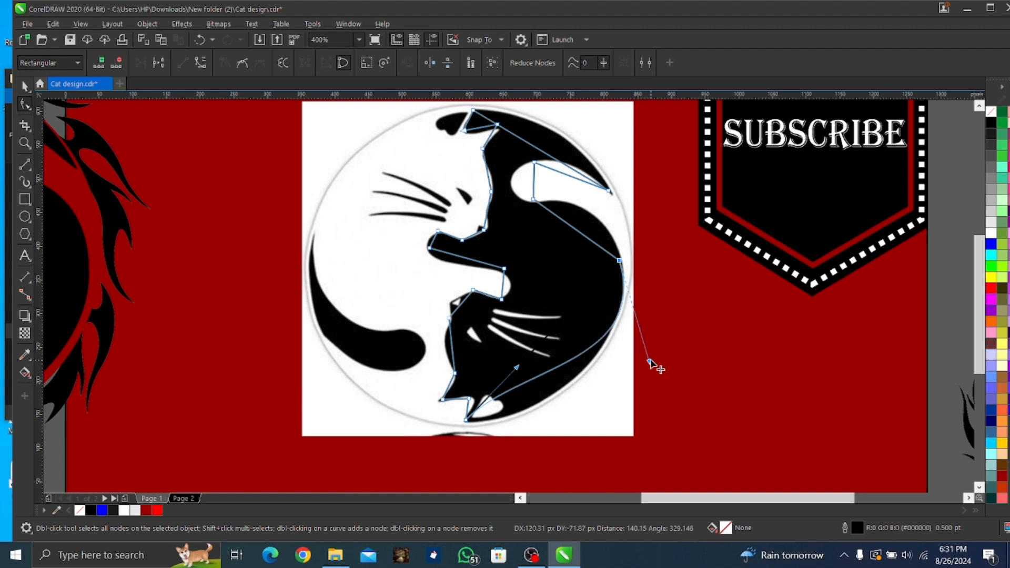
drag(517, 368, 512, 429)
scroll(448, 402, up, 2)
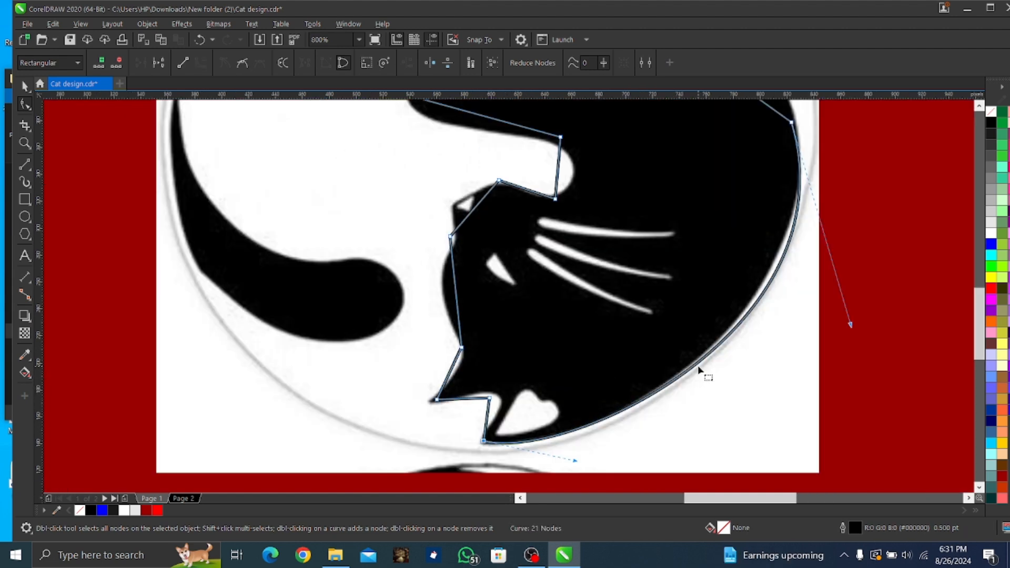
drag(852, 327, 838, 327)
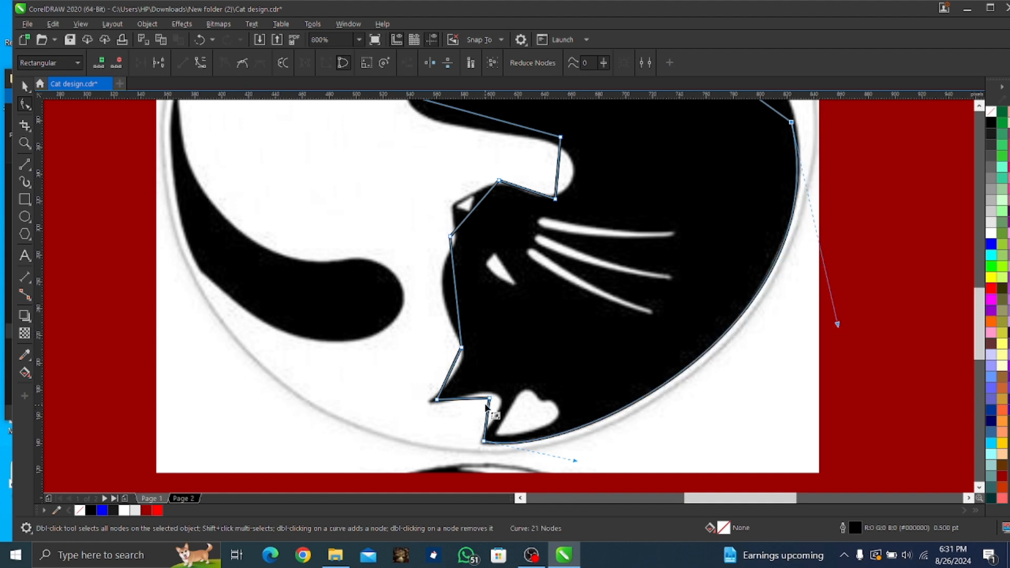
- Curve the outline around the notch between the black cat's ears and move the outer ear's node onto its tip
drag(490, 400, 468, 399)
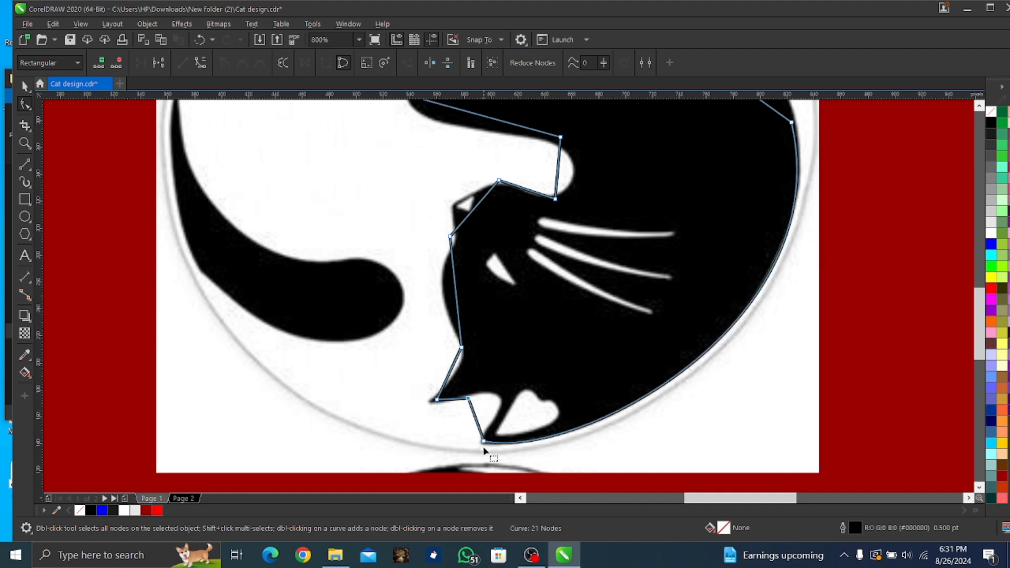
right_click(473, 419)
click(513, 277)
drag(479, 424, 507, 398)
click(484, 443)
drag(437, 398, 431, 403)
click(468, 399)
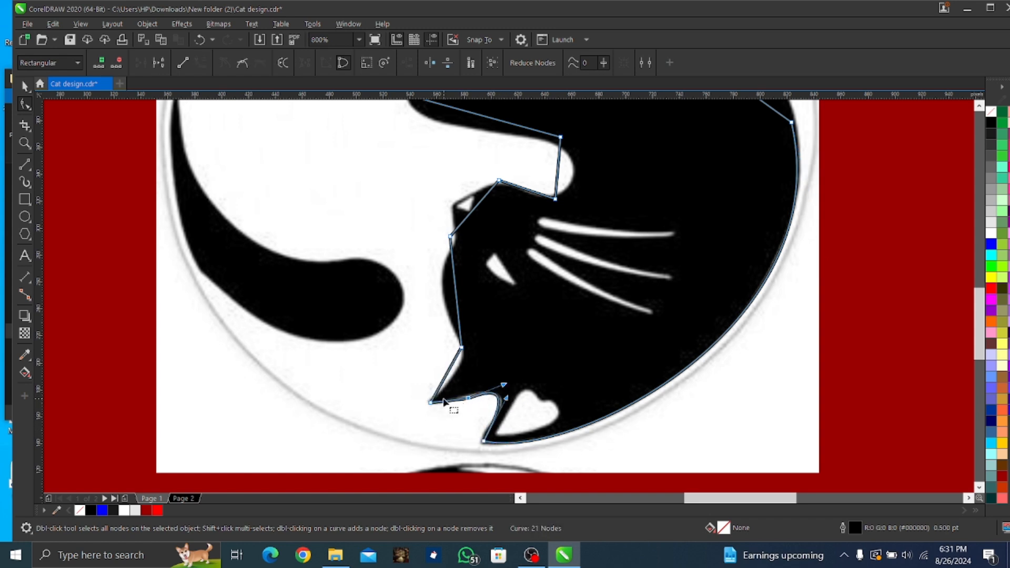
- Convert the short segment at the outer ear tip to a curve and delete the extra node between the ears
right_click(448, 402)
click(481, 260)
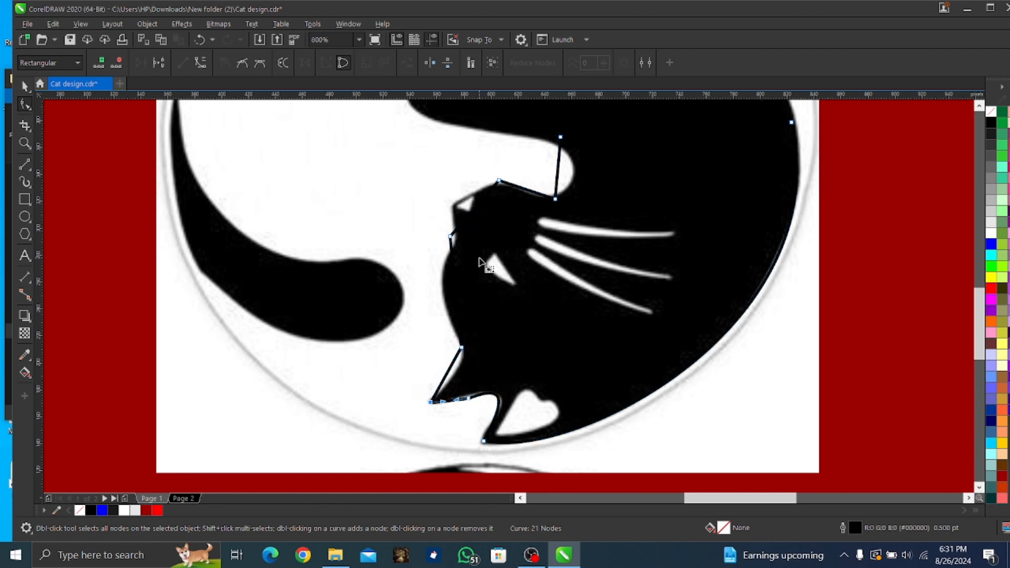
scroll(465, 415, up, 1)
click(464, 400)
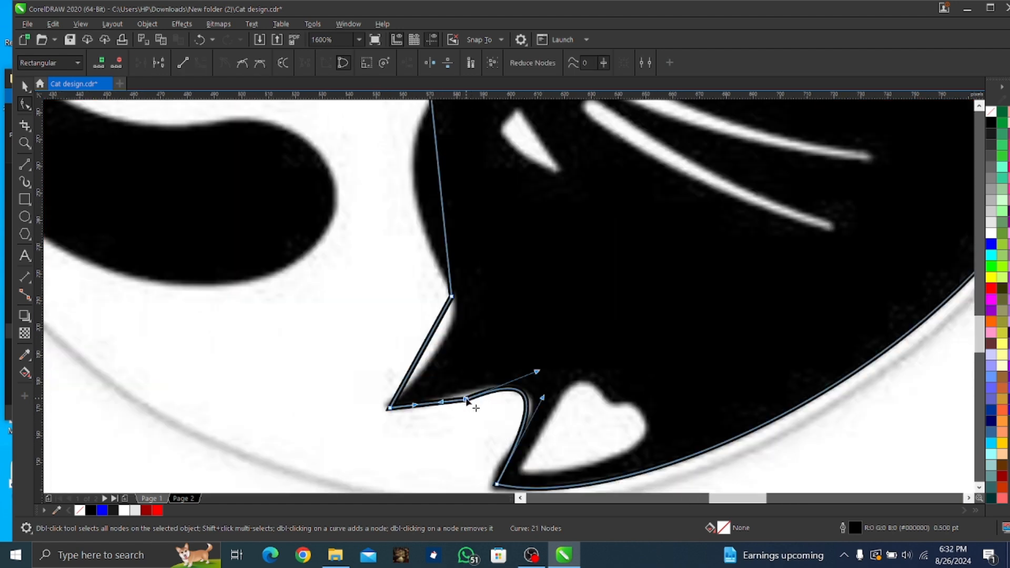
drag(464, 399, 462, 393)
right_click(462, 392)
click(504, 237)
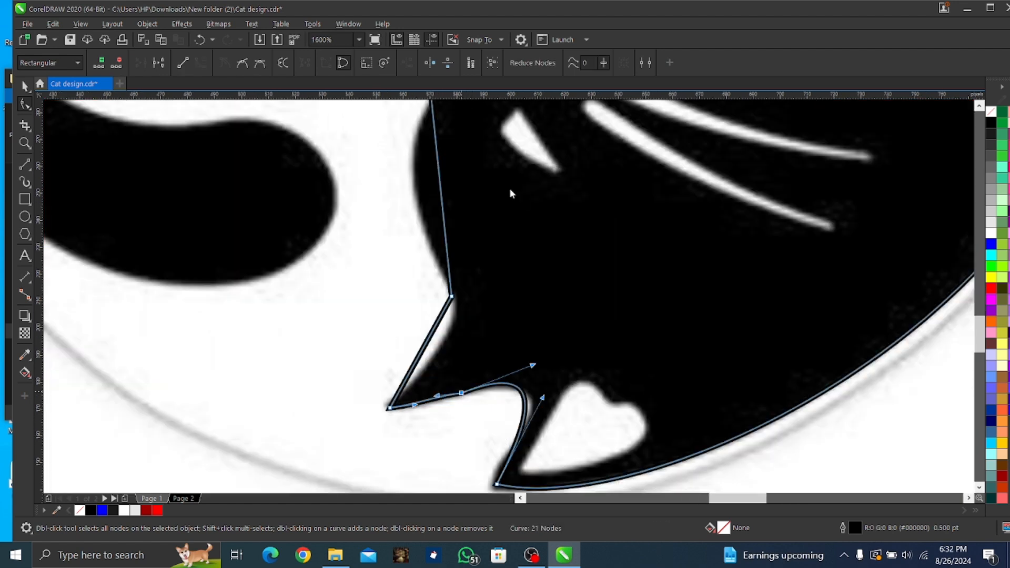
key(Delete)
- Convert the outer side of the black cat's pointed ear to a curve and bend it inward along the edge
right_click(433, 332)
click(497, 191)
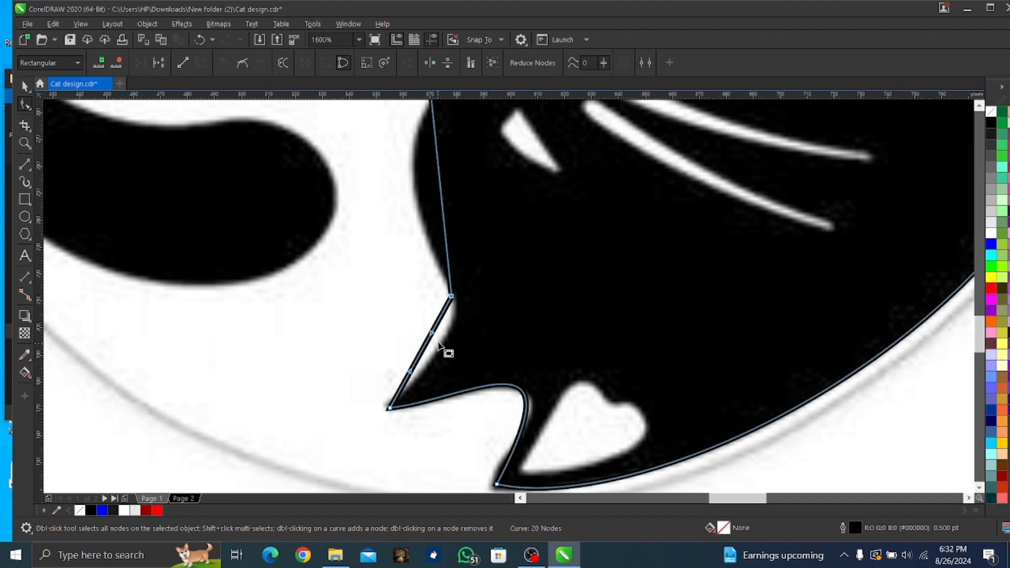
drag(433, 332, 462, 343)
- Shift the node below the black cat's nose onto the edge and curve the segment beneath it to match the cheek
scroll(455, 344, down, 1)
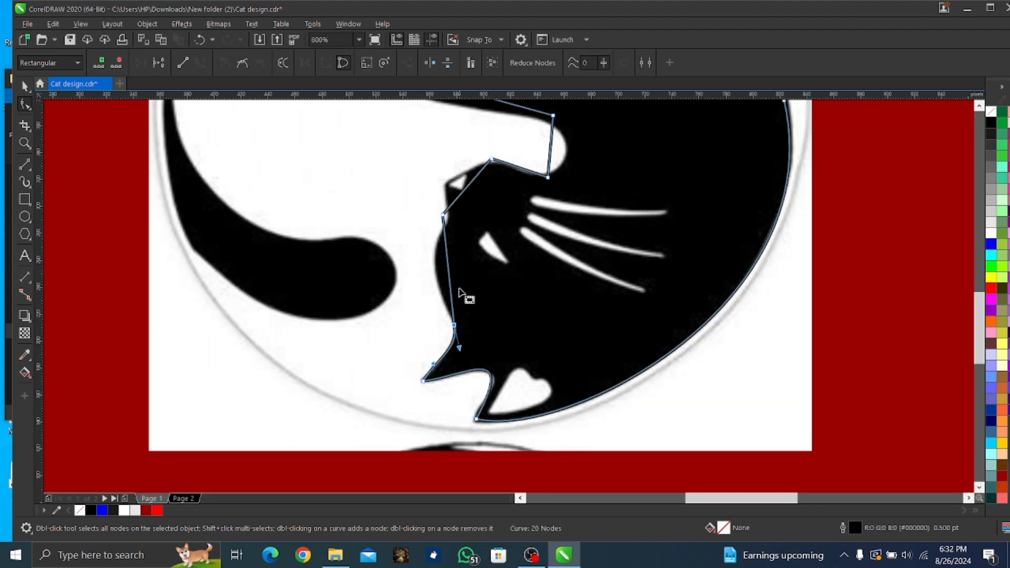
scroll(451, 226, up, 1)
drag(435, 197, 432, 232)
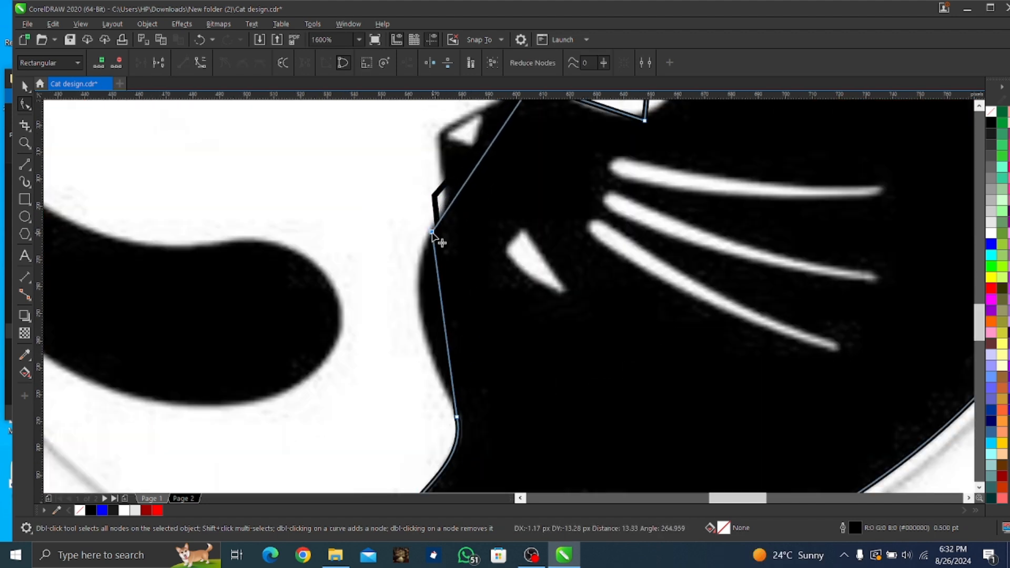
right_click(445, 320)
click(513, 237)
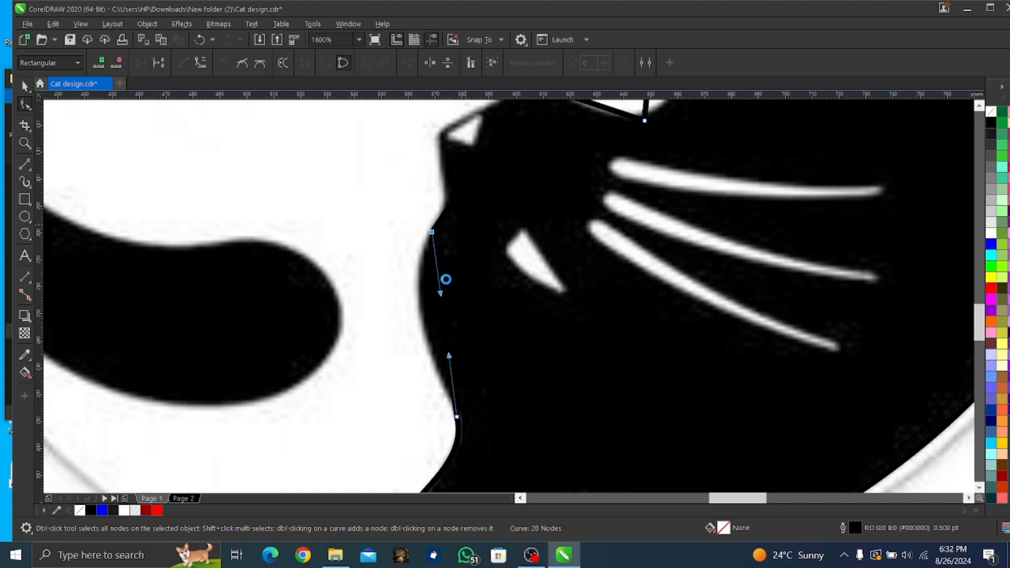
drag(441, 296, 397, 319)
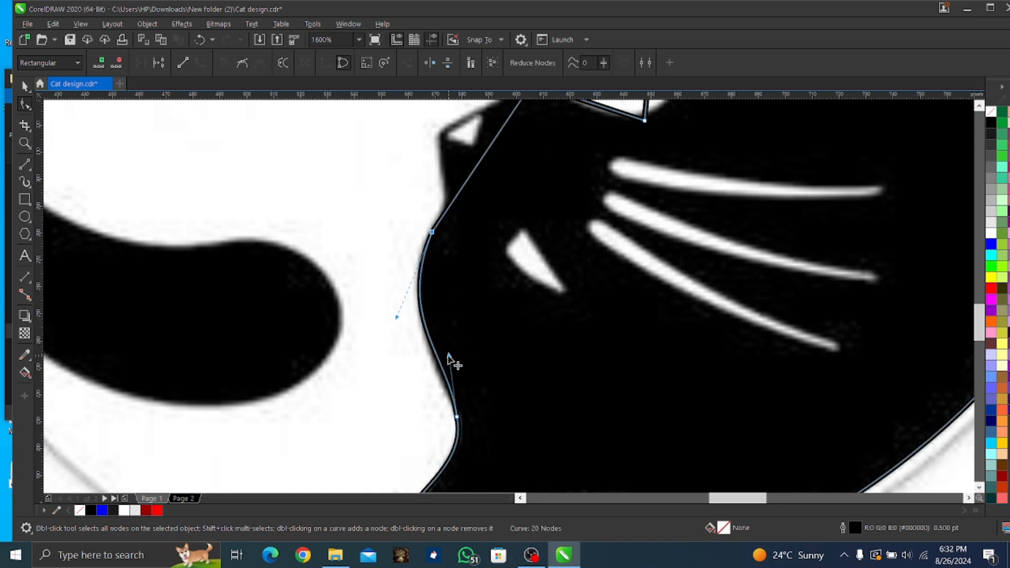
drag(450, 356, 441, 362)
- Curve the segment above the black cat's cheek, add a node at the nose corner and fit both sides to the face
scroll(493, 332, down, 1)
scroll(473, 204, up, 1)
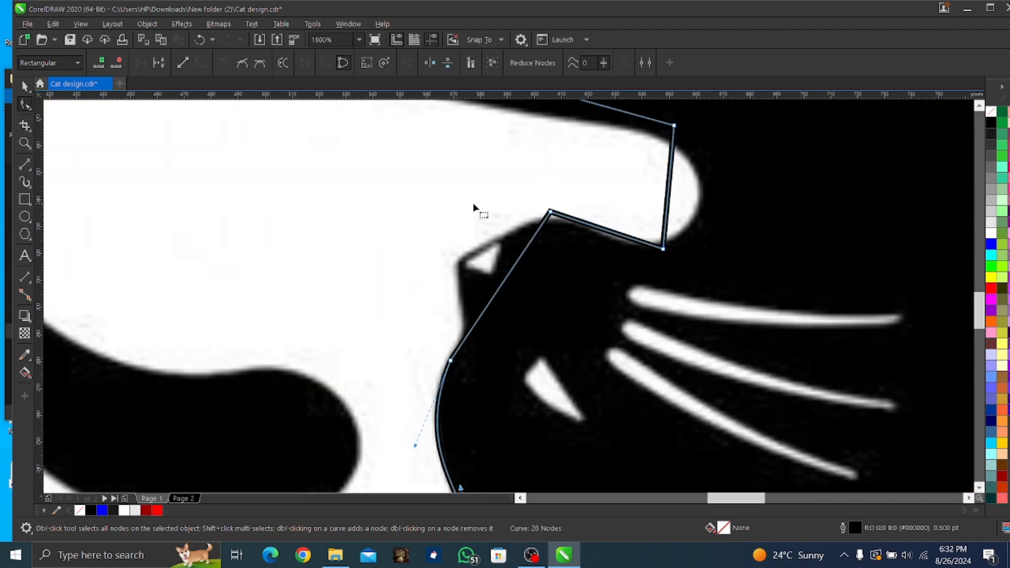
right_click(500, 286)
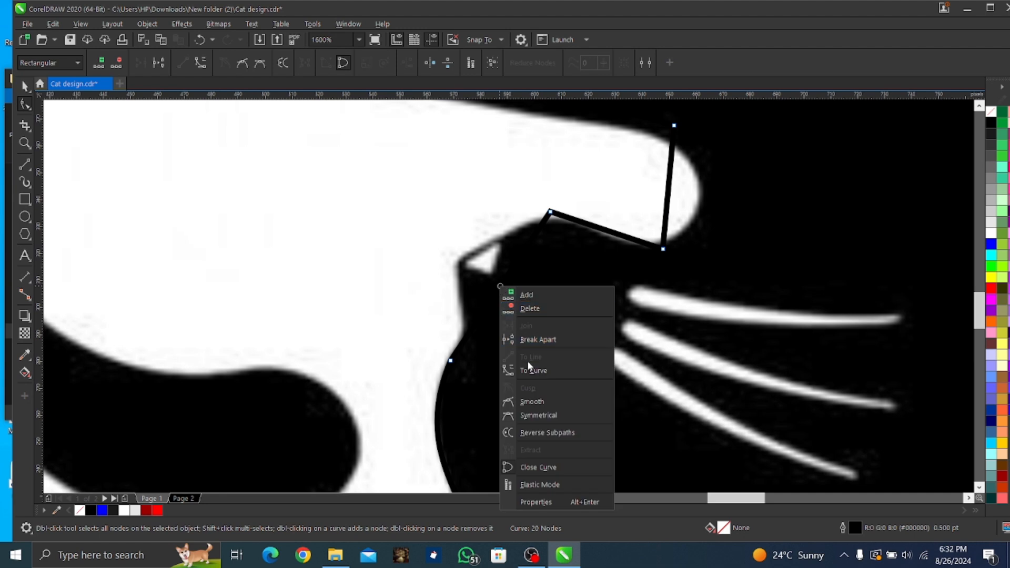
click(528, 366)
drag(551, 213, 549, 224)
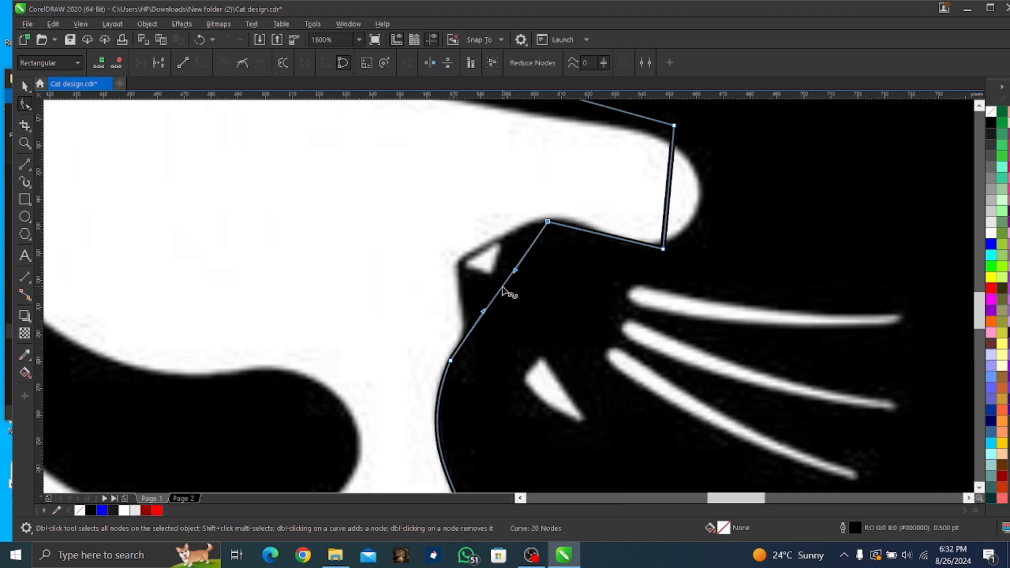
double_click(503, 287)
drag(503, 287, 471, 287)
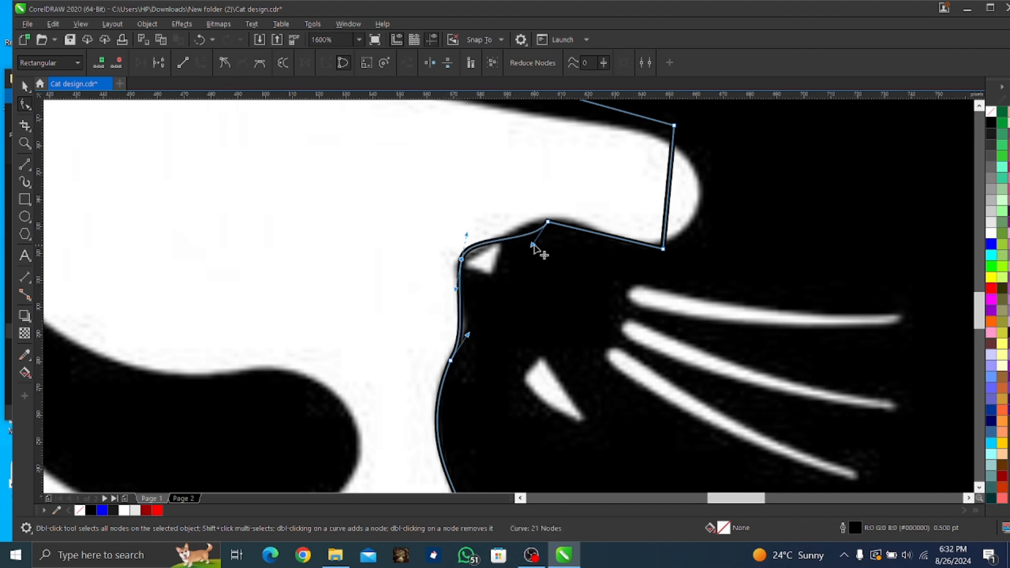
drag(534, 246, 533, 222)
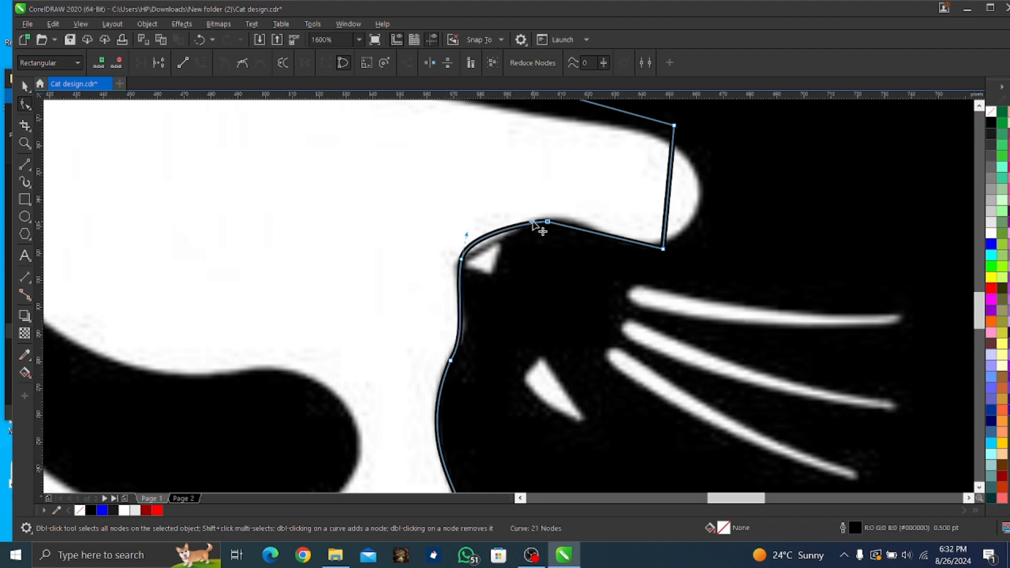
click(469, 243)
click(451, 360)
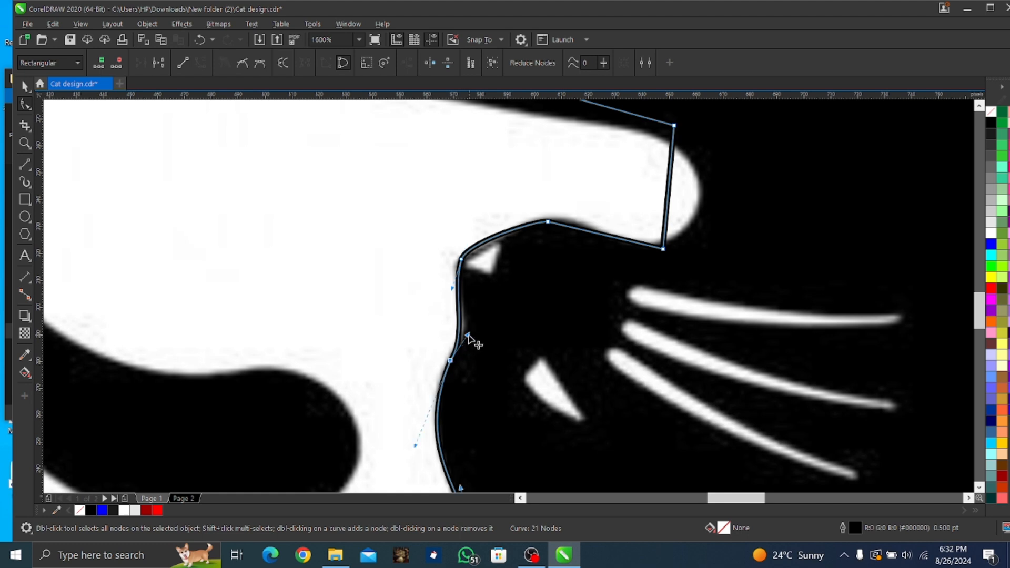
- Try to delete the node at the black cat's nose corner and reshape the curve there, and undo the last change
right_click(462, 260)
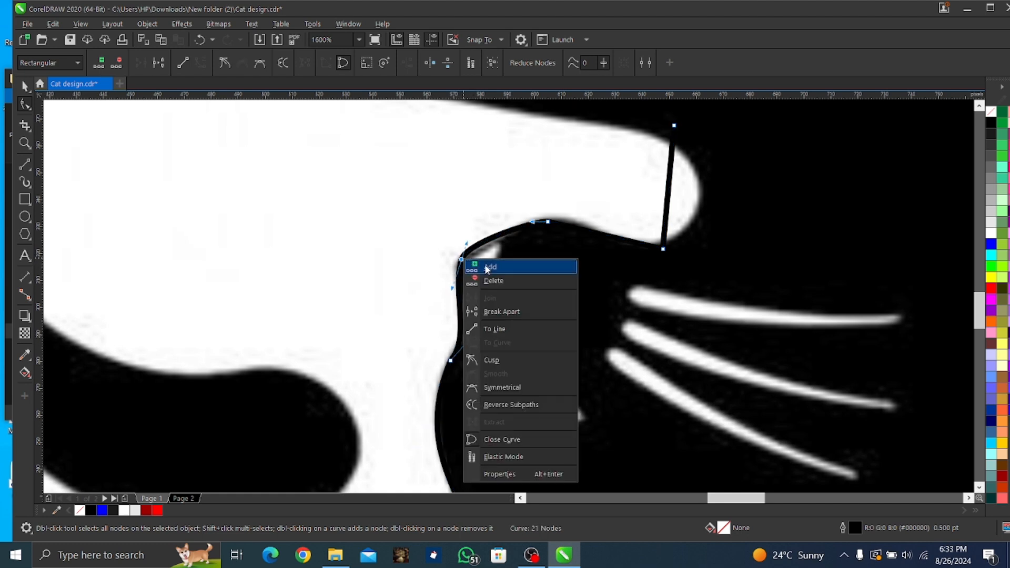
click(485, 278)
click(466, 262)
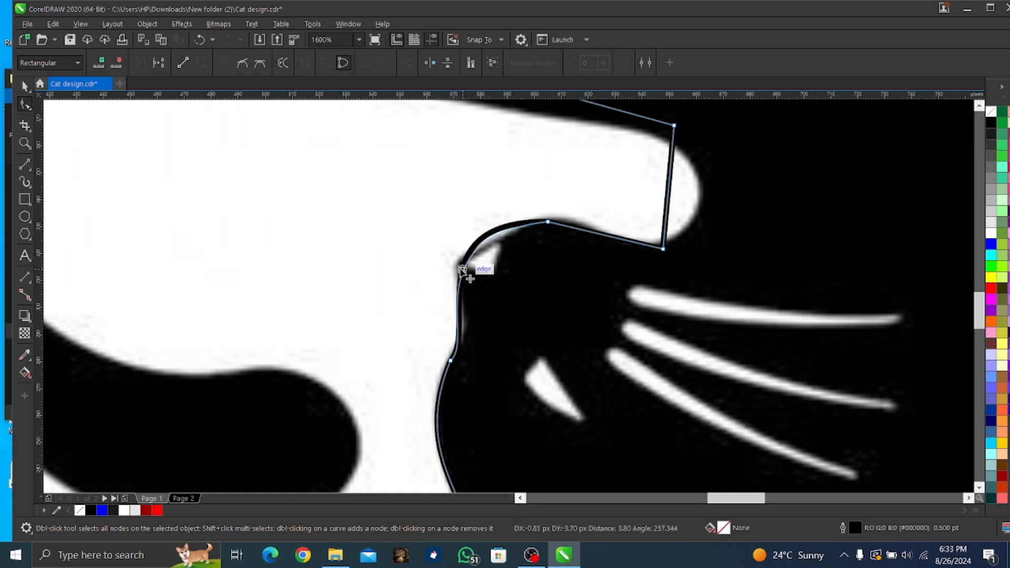
key(ctrl+z)
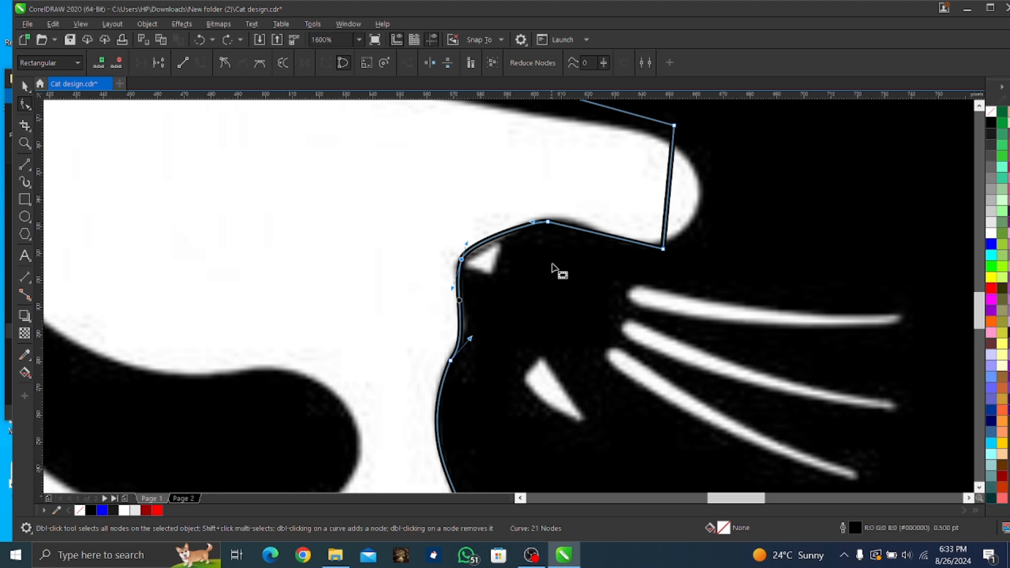
- Add a node on the lower edge of the white paw, convert both adjoining segments to curves, and delete the extra node
double_click(605, 236)
right_click(569, 228)
click(601, 313)
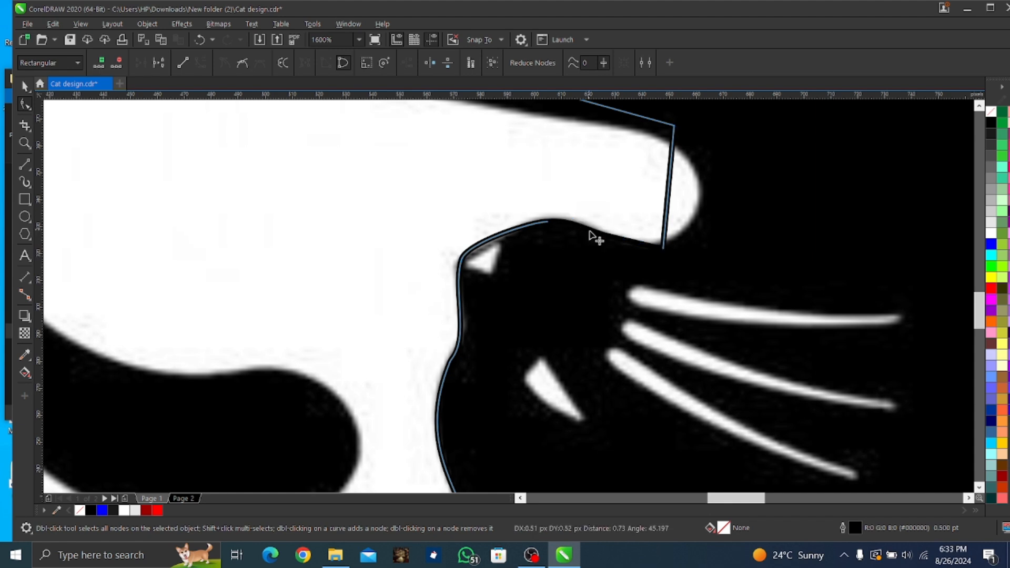
right_click(629, 241)
click(661, 325)
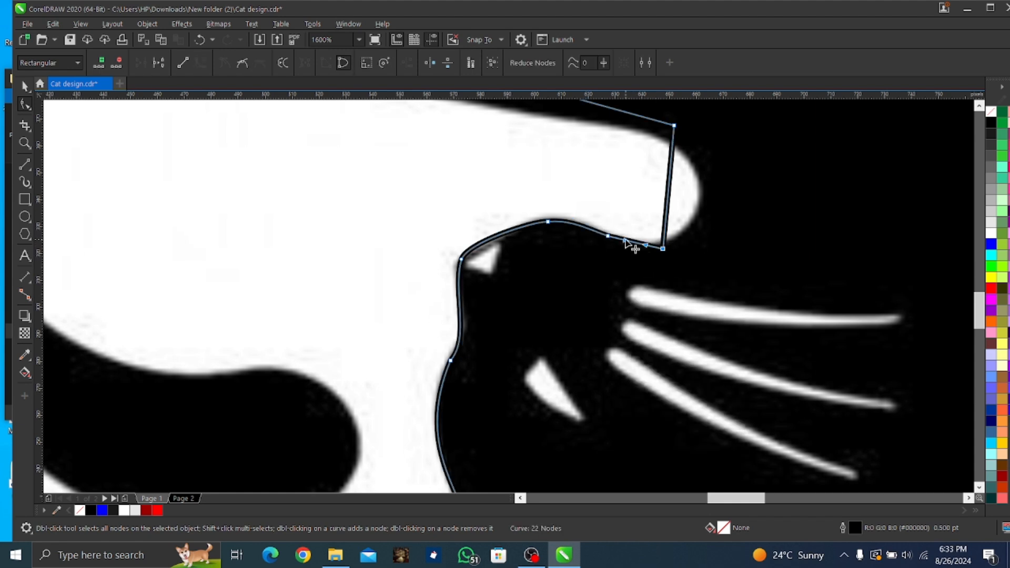
scroll(602, 220, up, 2)
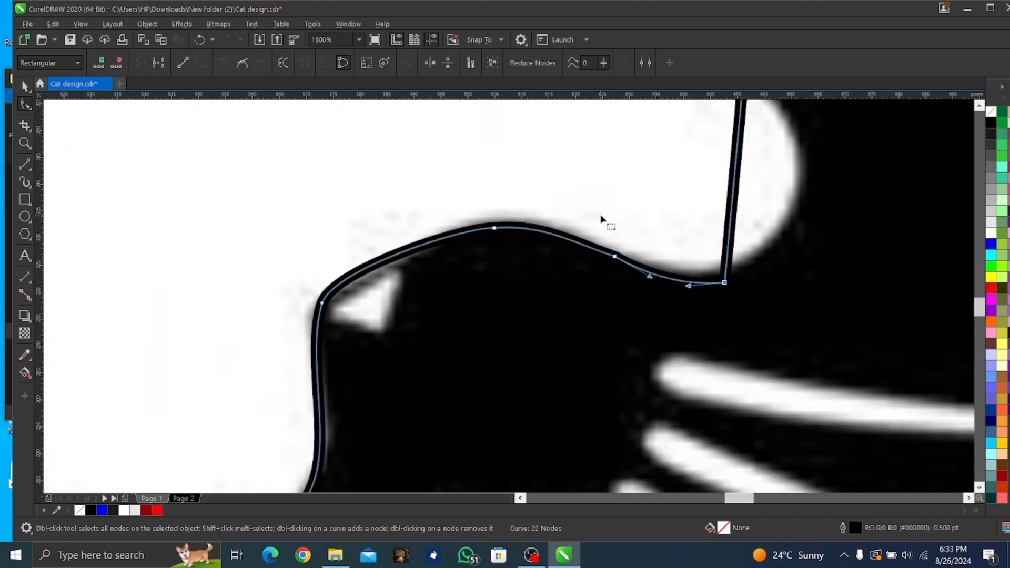
right_click(616, 258)
click(631, 275)
scroll(630, 272, down, 2)
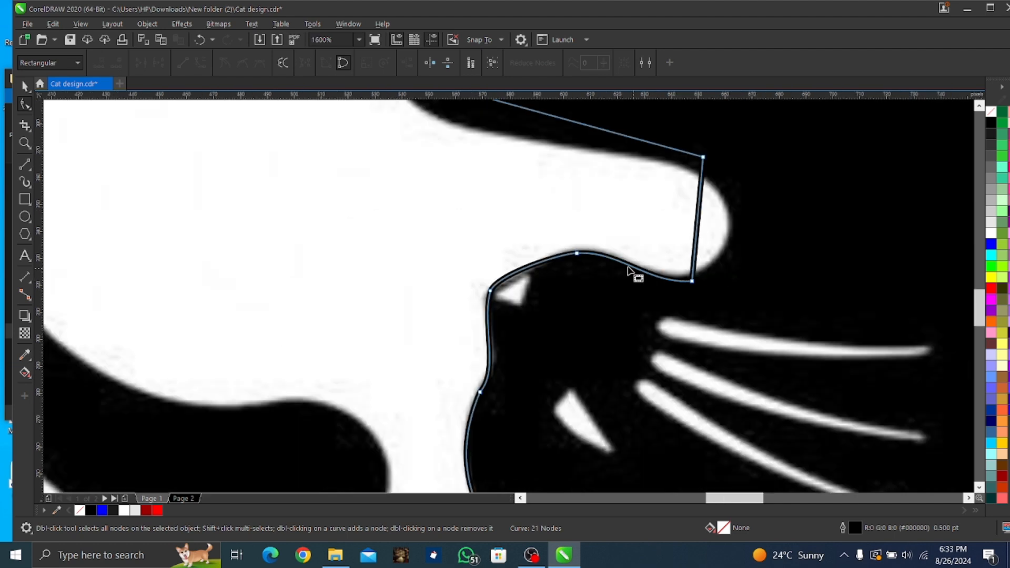
- Try to delete the node on the crest above the black cat's nose, and undo the deletion
right_click(578, 254)
click(601, 276)
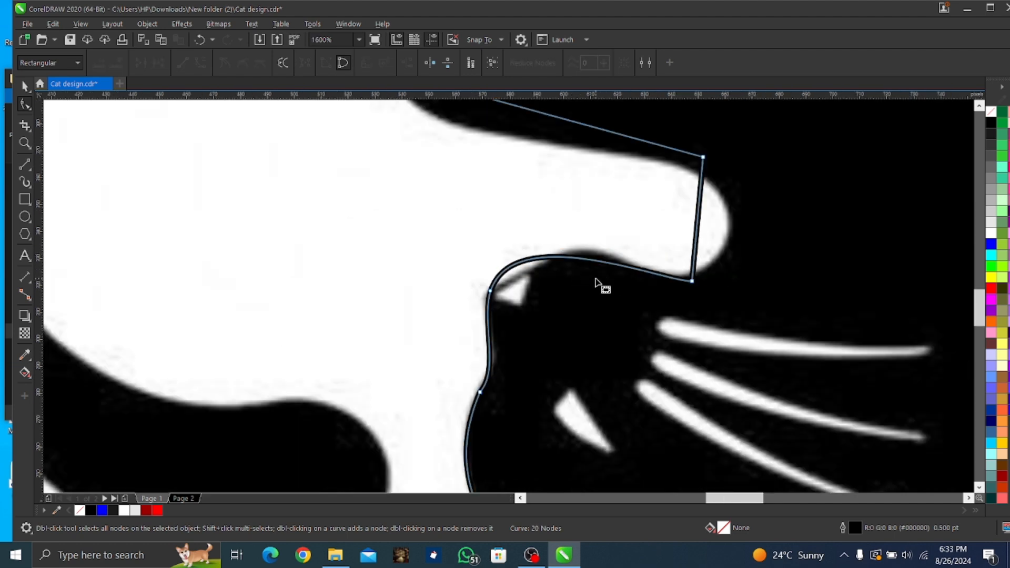
key(ctrl+z)
- Adjust the curve handle at the black cat's nose corner so the segment above it follows the edge
drag(495, 275, 507, 268)
scroll(624, 311, down, 1)
scroll(681, 214, up, 1)
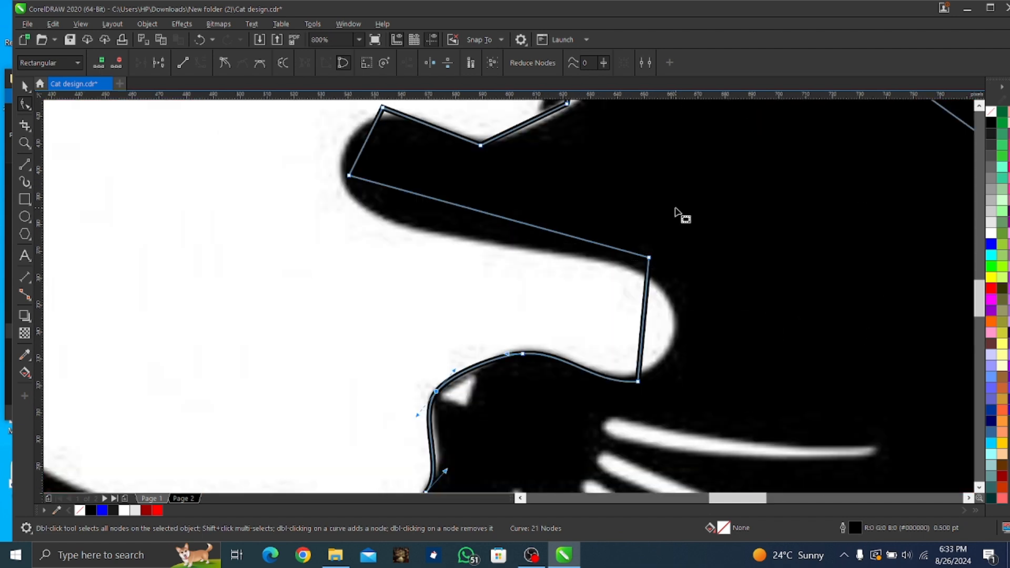
- Move the end nodes of the white paw's tip onto its edge and bend the line between them into a rounded curve
drag(648, 257, 645, 274)
right_click(646, 320)
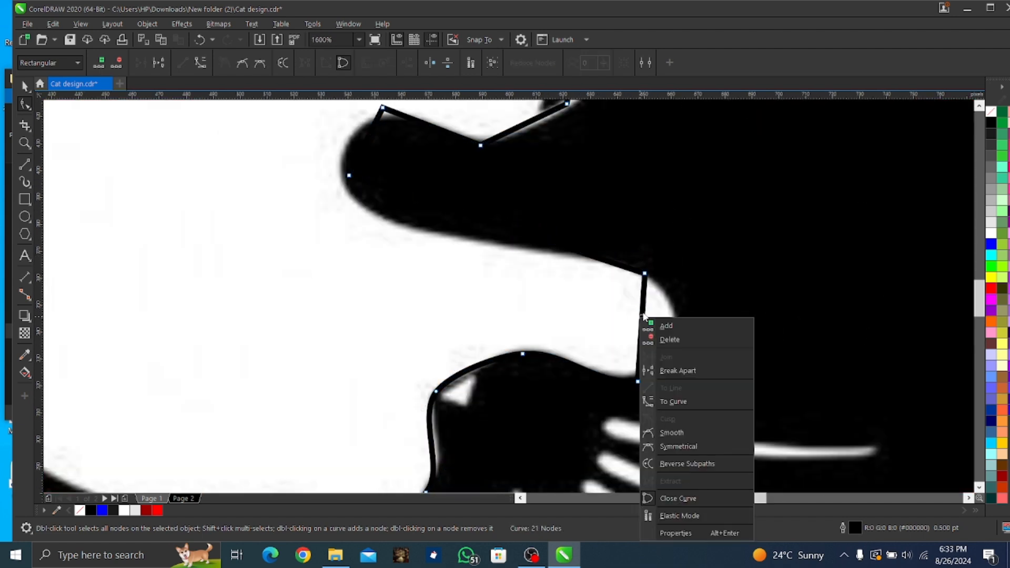
click(669, 401)
drag(645, 325, 679, 332)
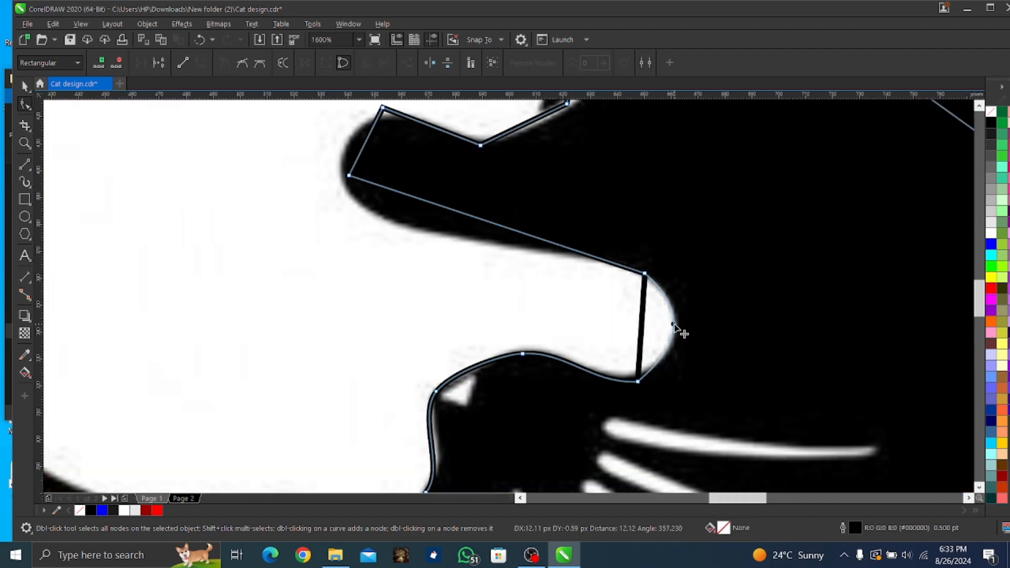
drag(639, 381, 640, 378)
- Try to delete the lower node of the white paw's tip, and undo the deletion
right_click(643, 382)
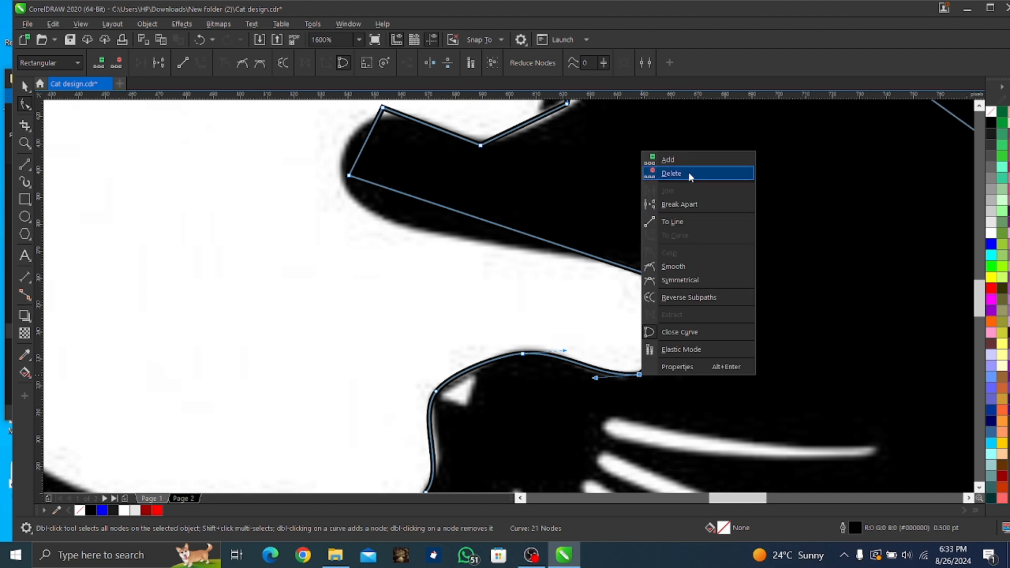
click(690, 173)
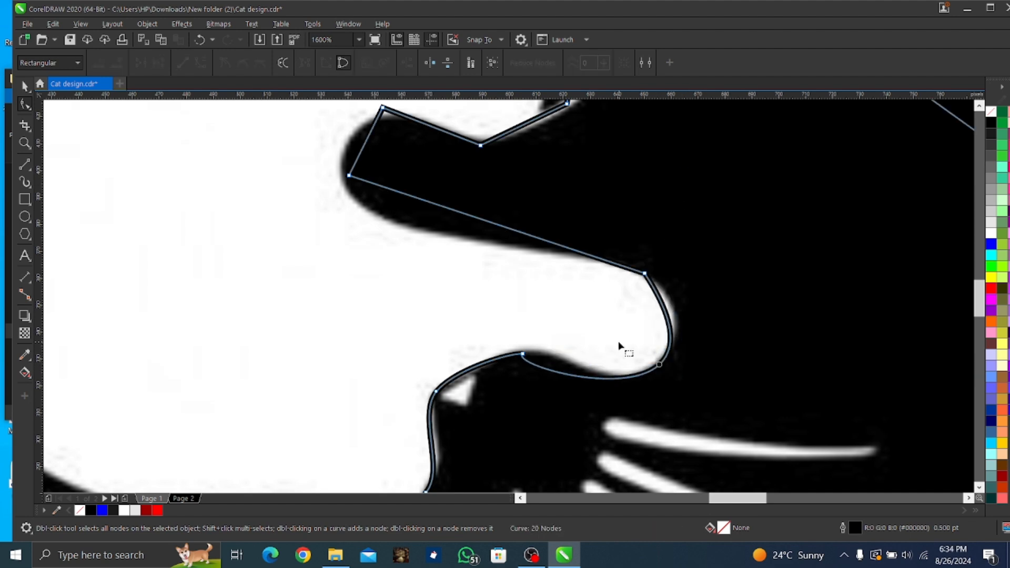
key(ctrl+z)
- Adjust the curve handles at both nodes of the white paw's tip to fit its rounded outline
drag(679, 340, 683, 351)
drag(595, 377, 594, 388)
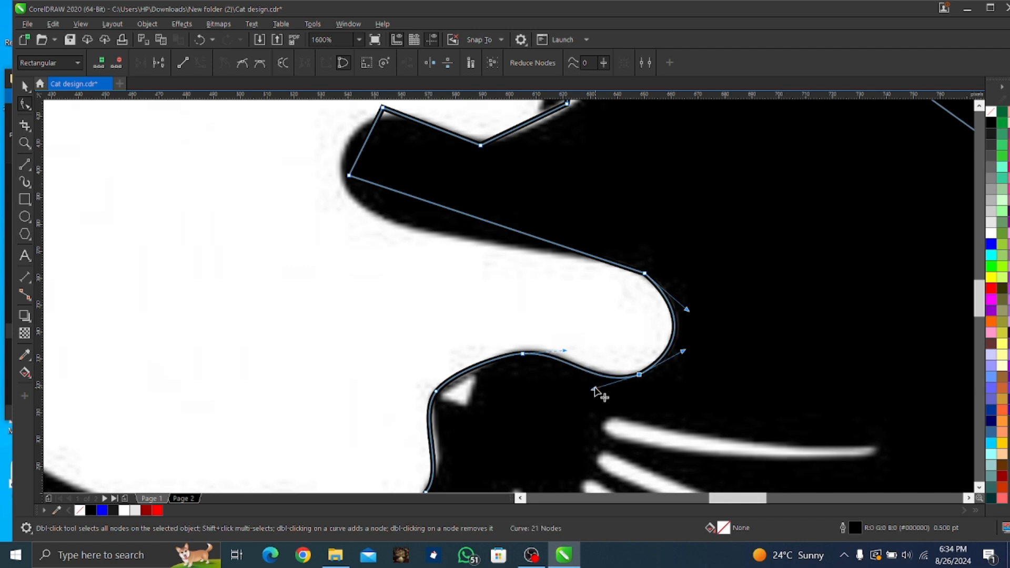
mouse_move(686, 311)
mouse_down()
mouse_move(697, 305)
mouse_move(683, 296)
mouse_up()
- Shift the black paw's two tip nodes onto its edge and curve the long segment beneath it toward the white paw's tip
drag(349, 175, 341, 178)
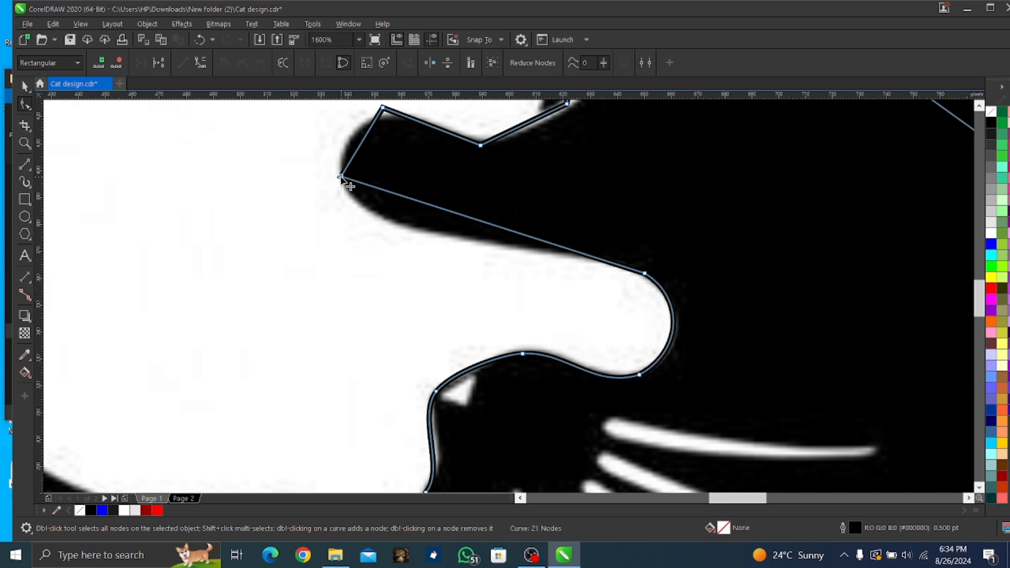
drag(382, 107, 399, 113)
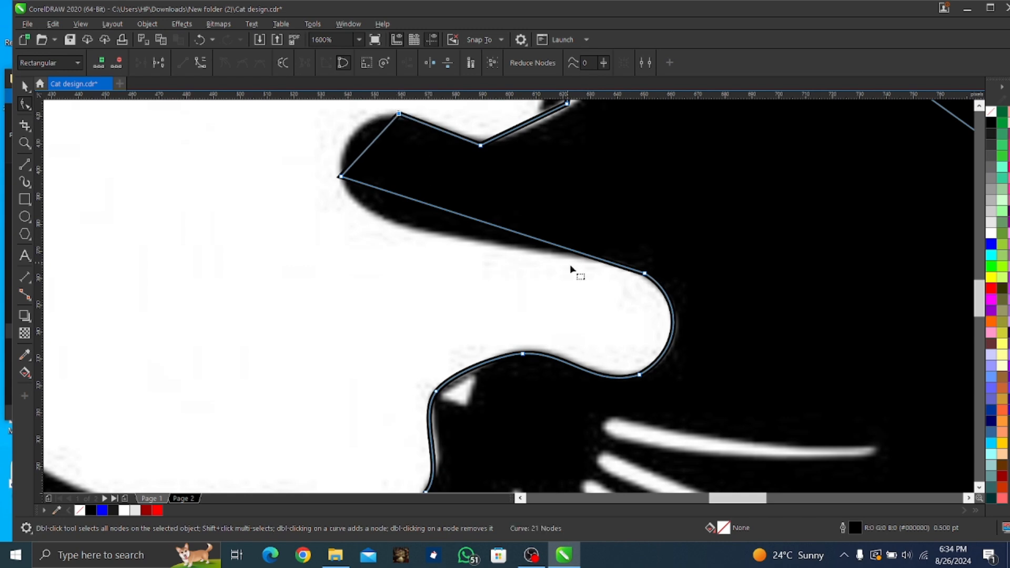
click(442, 210)
right_click(444, 210)
click(500, 287)
drag(441, 209, 337, 241)
drag(545, 244, 554, 234)
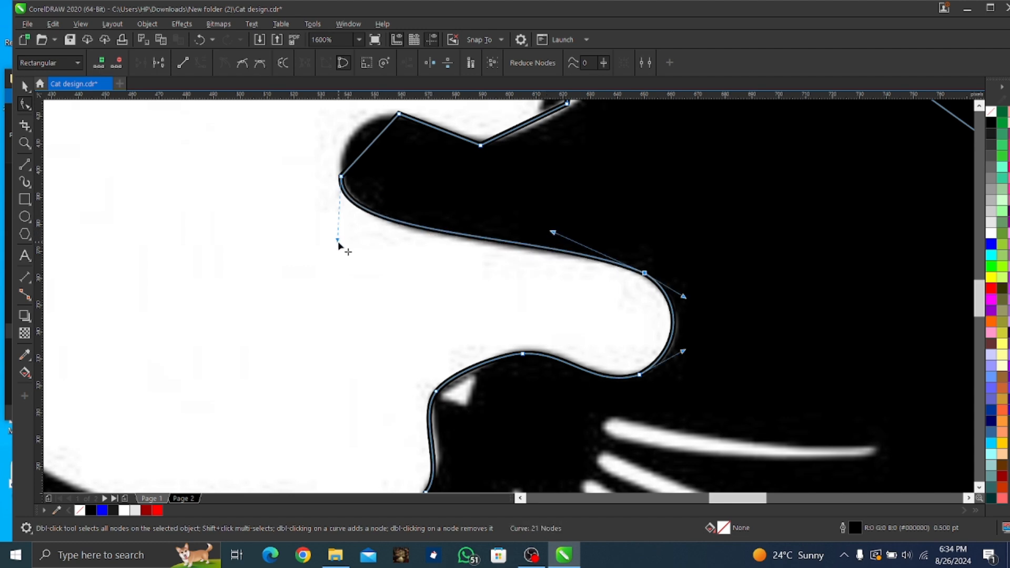
drag(338, 242, 336, 247)
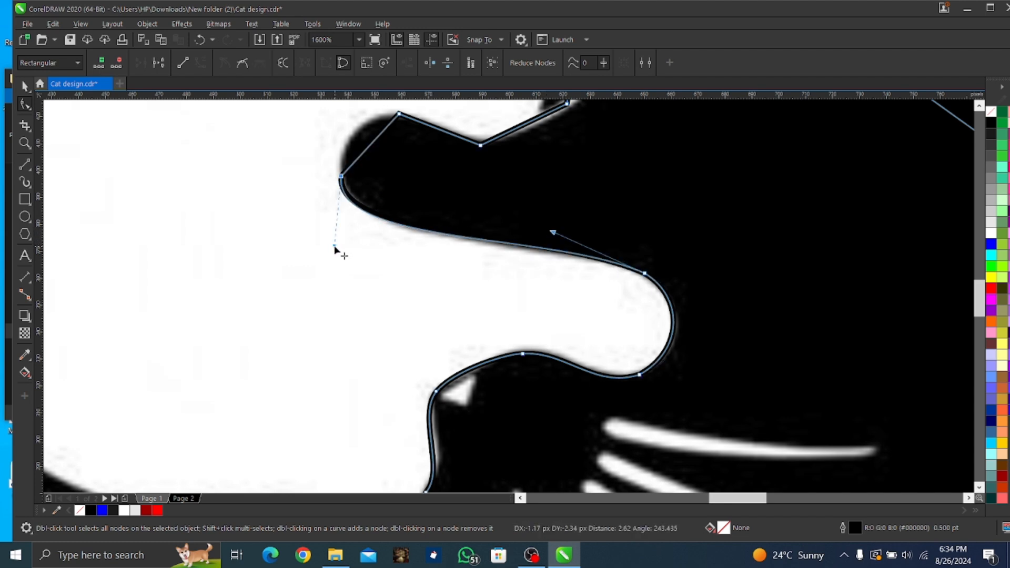
- Convert the line across the black paw's tip to a curve and bend it outward along the edge
right_click(372, 148)
click(405, 228)
drag(371, 151, 352, 134)
- Try to delete the lower node of the black paw's tip, and undo the deletion
click(341, 176)
right_click(342, 179)
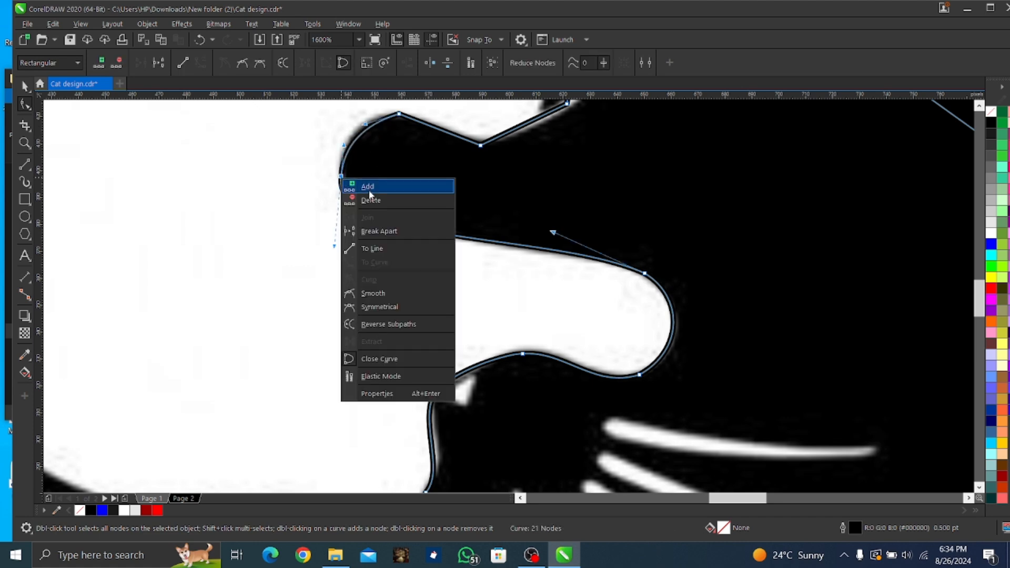
click(368, 201)
key(ctrl+z)
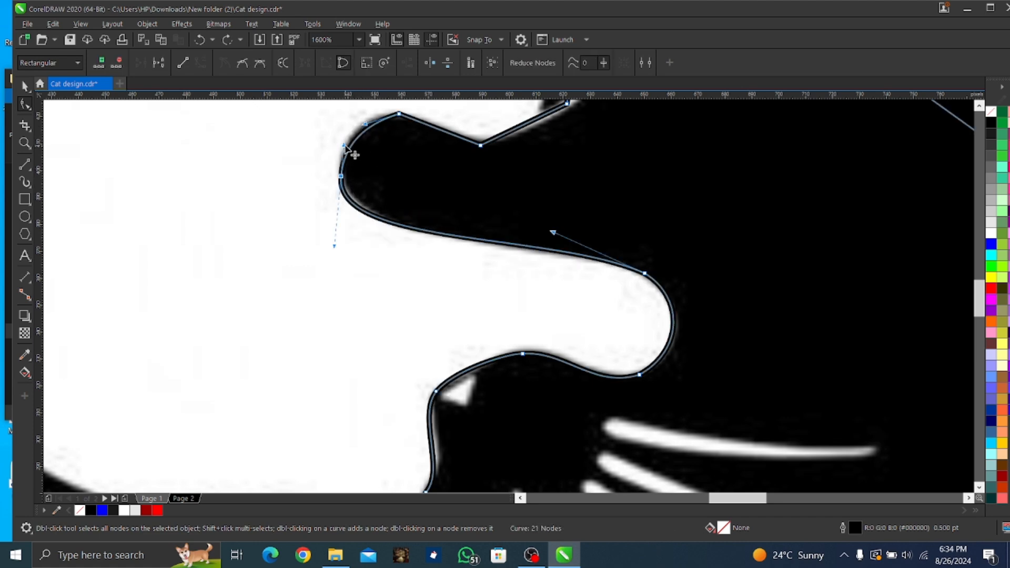
- Adjust the curve handles on both sides of the black paw's lower tip node to smooth its rounded end
drag(334, 247, 358, 252)
drag(344, 145, 363, 117)
scroll(429, 158, down, 5)
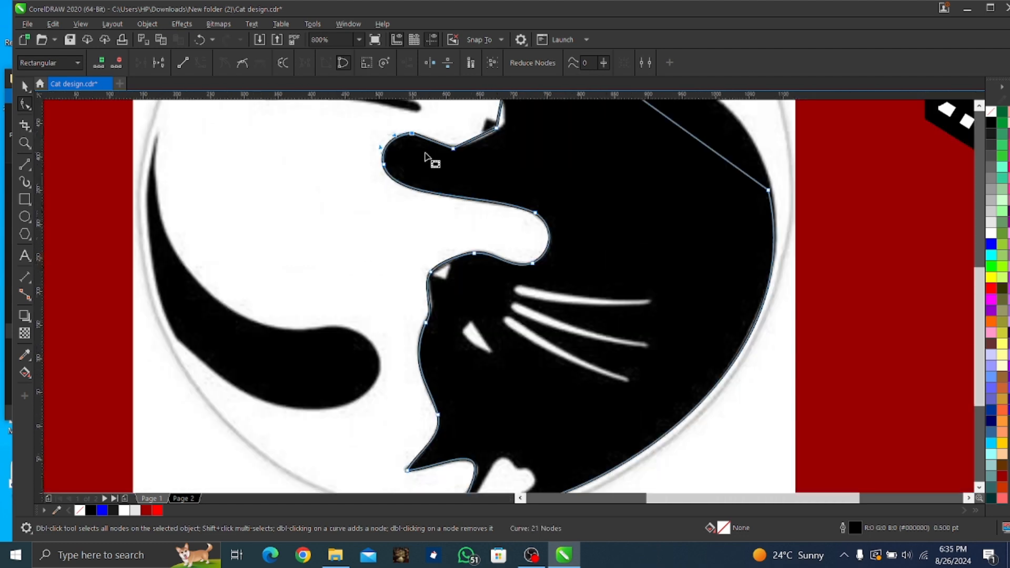
- Convert the segment between the black paw's top and the white cat's chin to a curve matching the edge
scroll(498, 277, up, 4)
scroll(502, 380, up, 2)
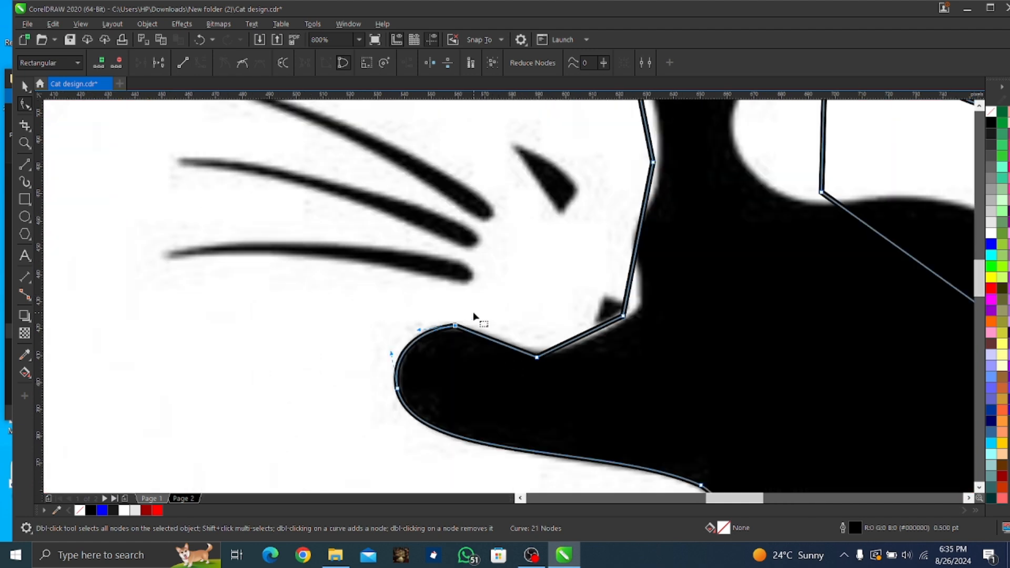
right_click(475, 337)
click(507, 201)
drag(510, 349, 488, 330)
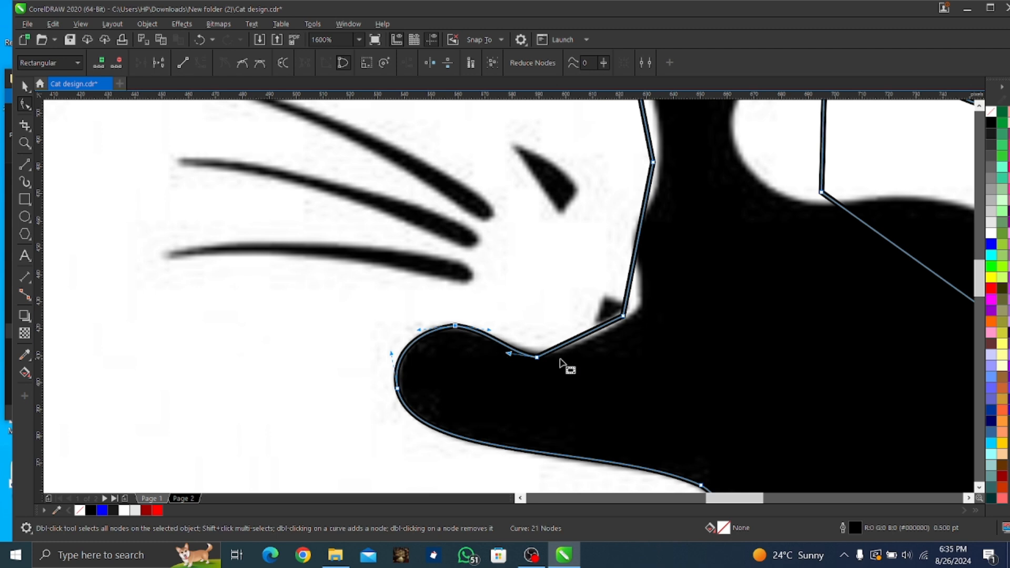
- Move the white cat's nose node onto the corner and curve the segment down to the chin, fitting the chin node
drag(625, 316, 640, 307)
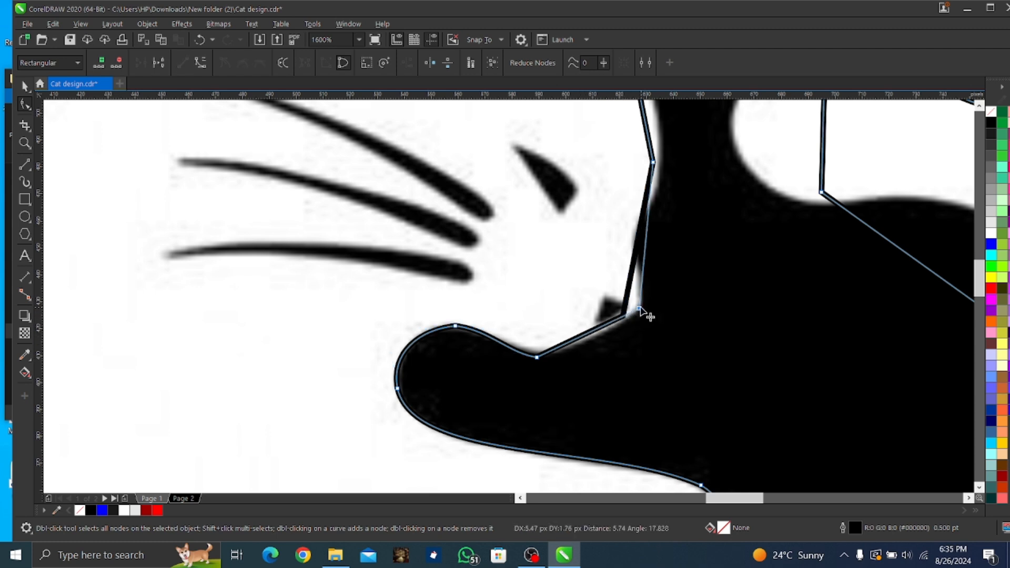
right_click(586, 338)
click(627, 198)
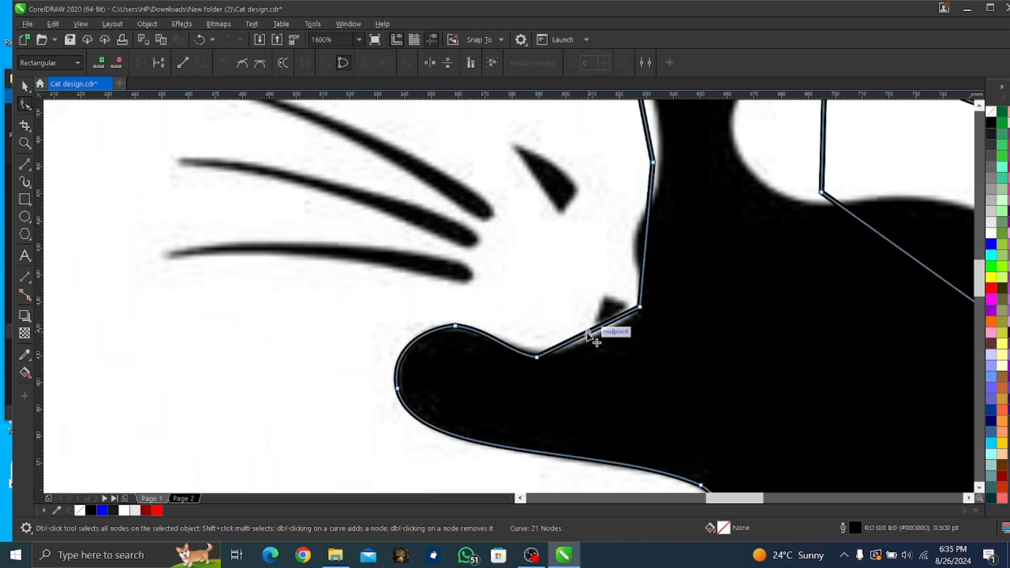
drag(591, 335, 594, 340)
drag(538, 355, 543, 355)
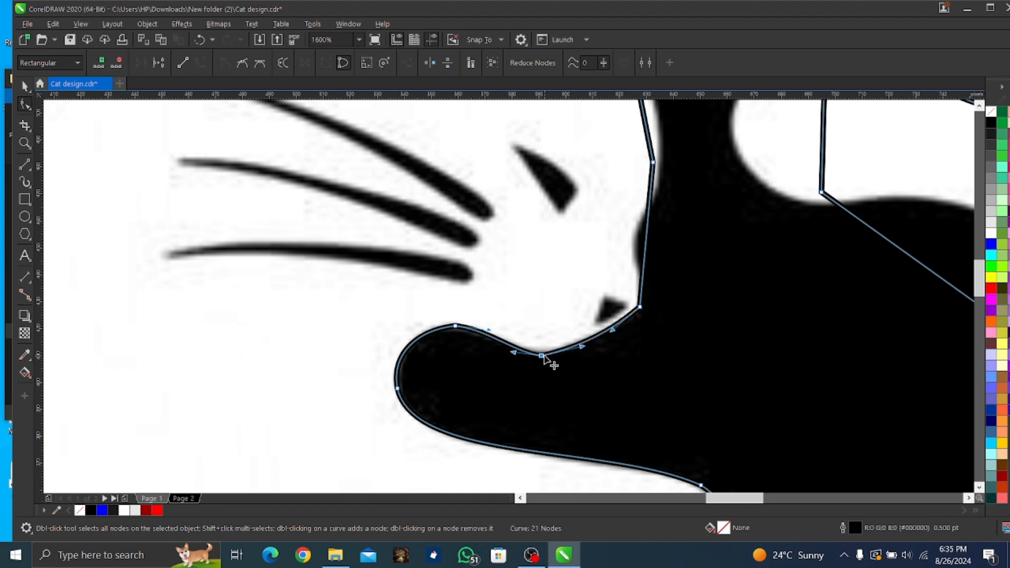
- Convert the segment above the white cat's nose to a curve and bend it inward to follow the face
scroll(560, 376, down, 1)
scroll(555, 275, up, 1)
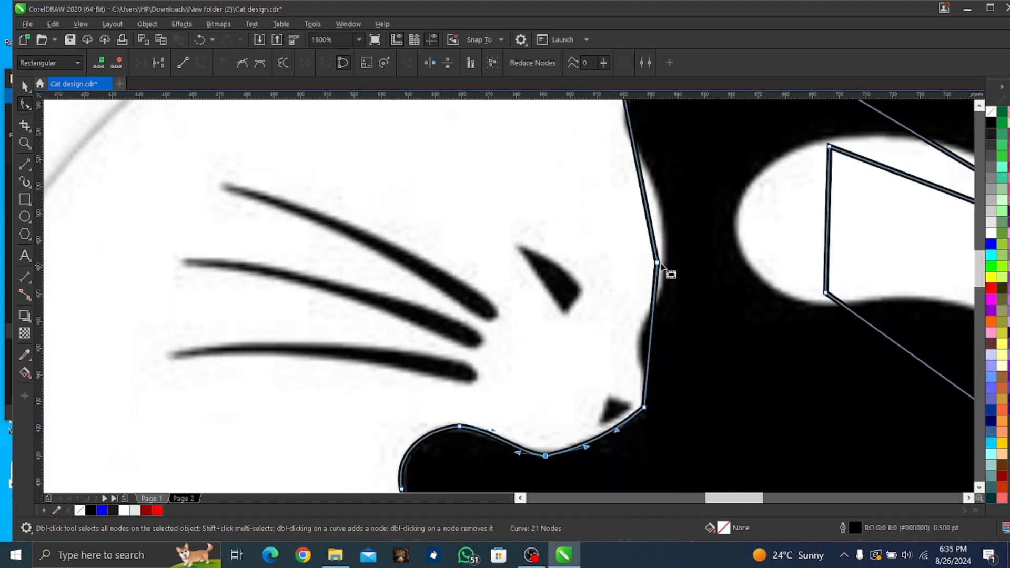
right_click(652, 357)
click(684, 219)
drag(661, 334, 660, 371)
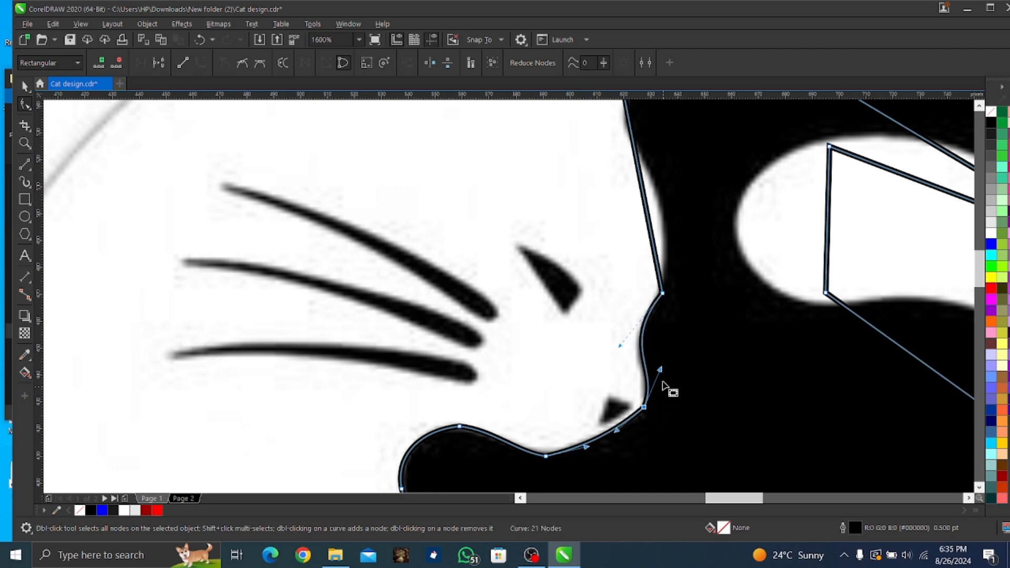
- Convert the white cat's forehead segment to a curve and bulge it outward along the edge
scroll(662, 322, up, 3)
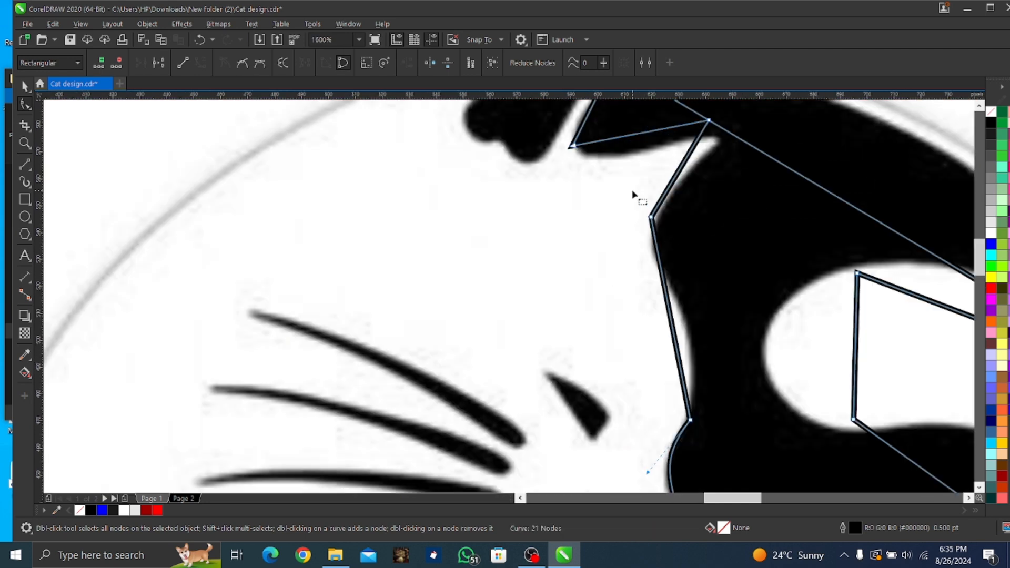
right_click(680, 363)
click(695, 250)
drag(677, 352, 695, 424)
- Try to delete the node between the white cat's forehead and nose, and undo the deletion
right_click(692, 417)
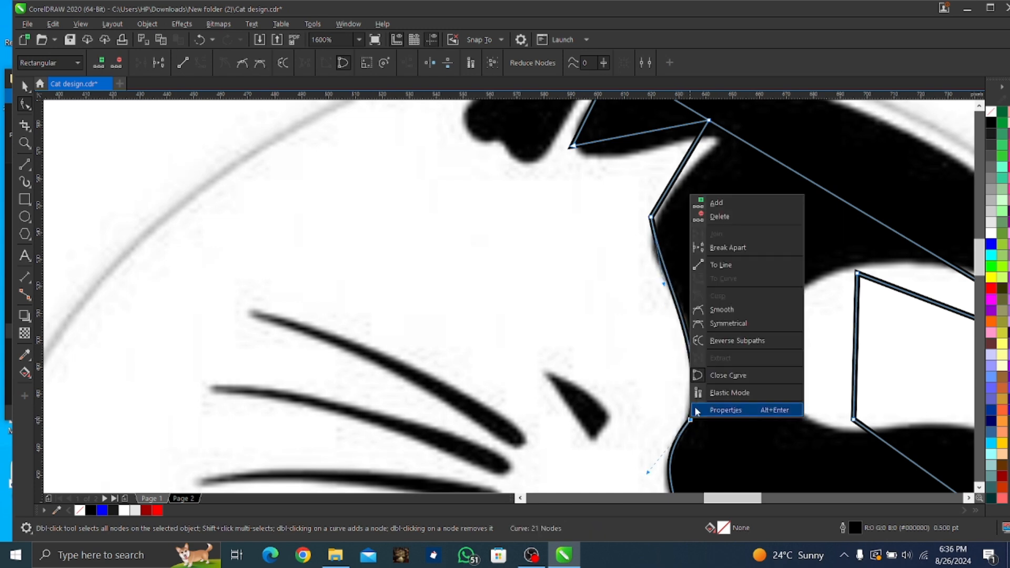
click(744, 216)
key(ctrl+z)
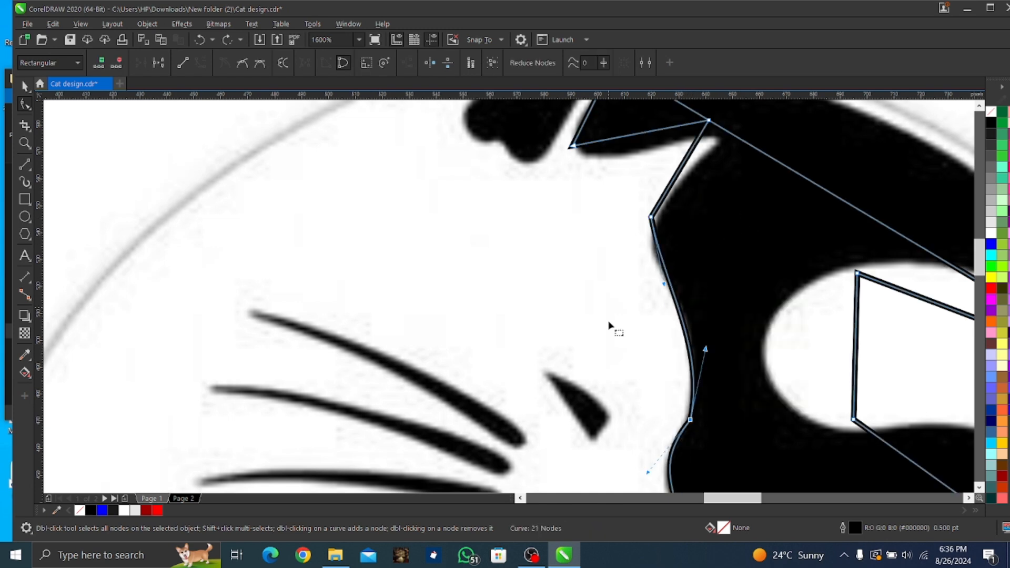
- Refine the curves around the white cat's forehead by adjusting their handles and shifting the node at the ear's base downward
drag(649, 474, 641, 452)
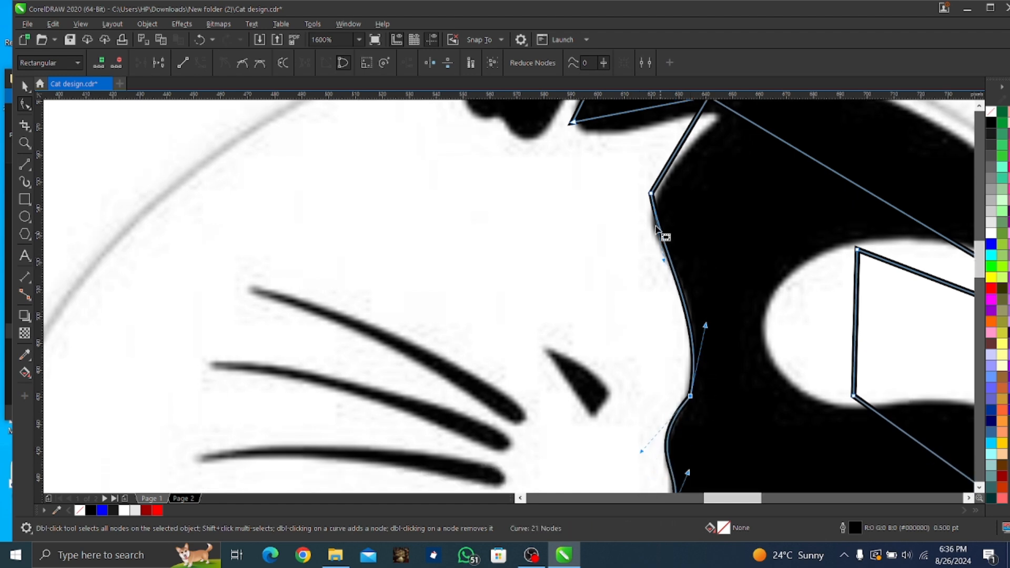
drag(651, 193, 657, 233)
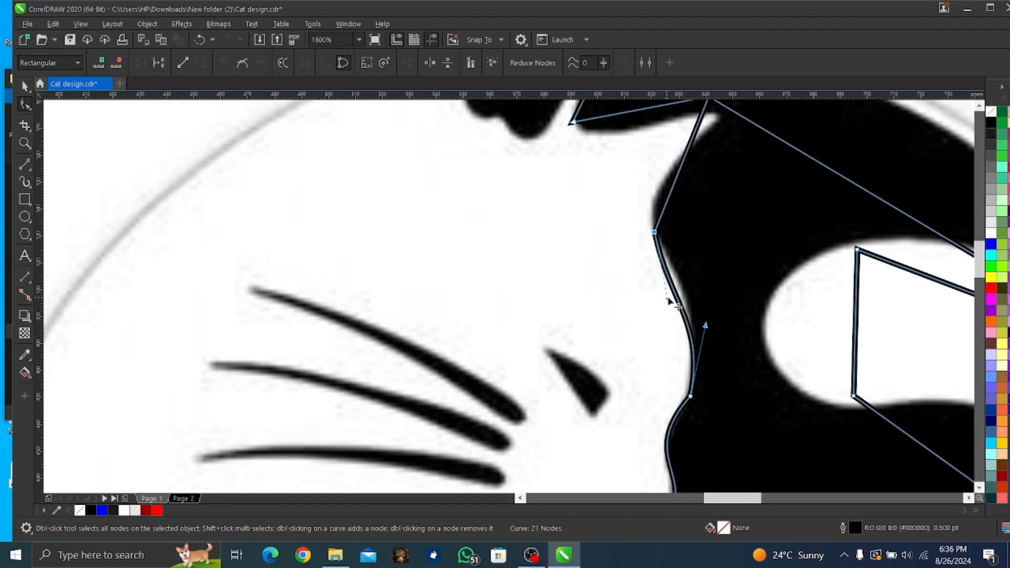
drag(669, 299, 711, 332)
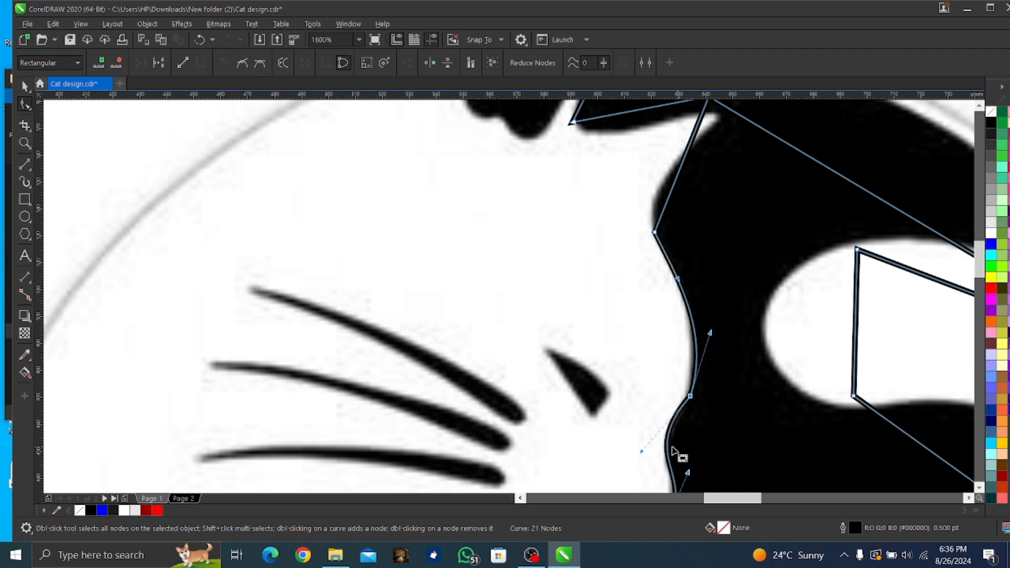
scroll(667, 277, down, 1)
scroll(673, 175, up, 1)
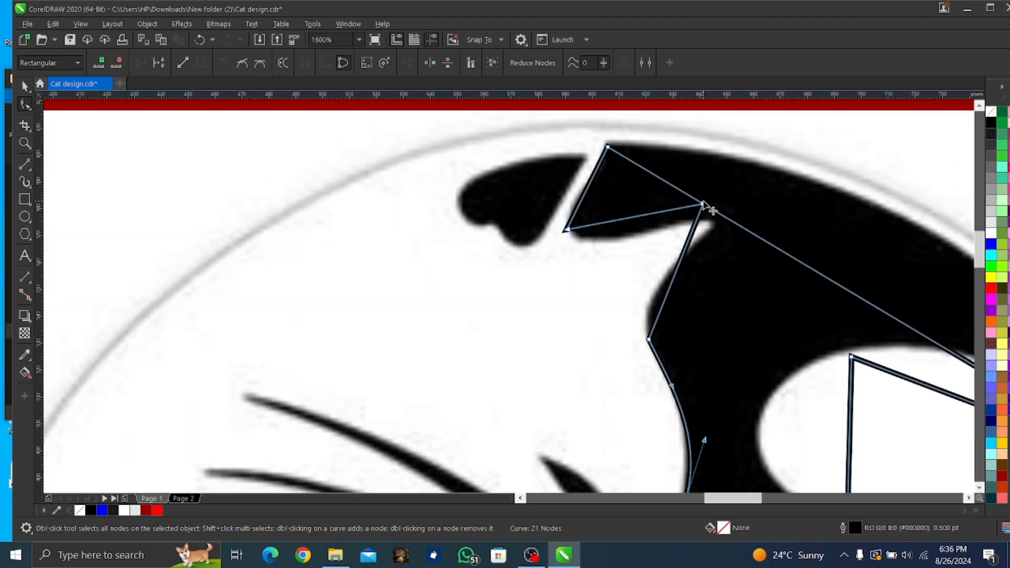
- Move the white cat's ear tip and ear base nodes onto the outline, and reshape the forehead curve with its handles
drag(704, 206, 711, 221)
drag(649, 340, 651, 308)
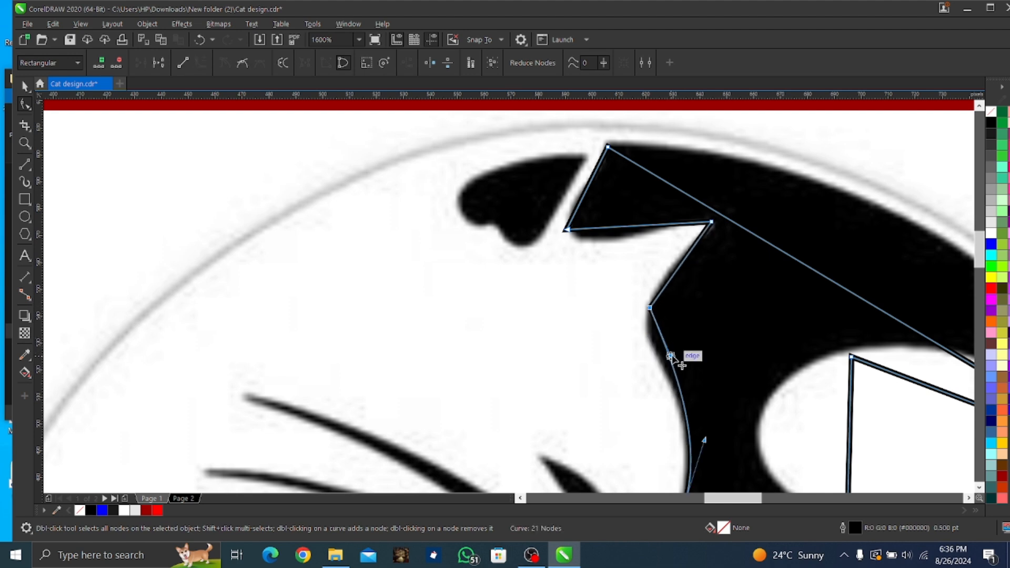
drag(671, 355, 635, 333)
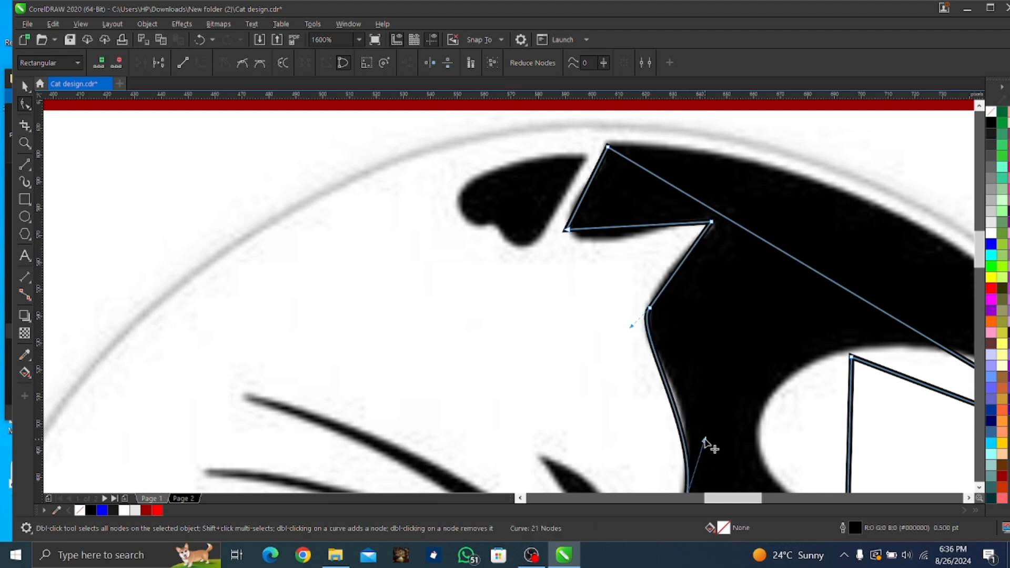
drag(704, 439, 713, 428)
- Convert the line between the white cat's ear base and ear tip to a curve and bend it along the outline
right_click(685, 259)
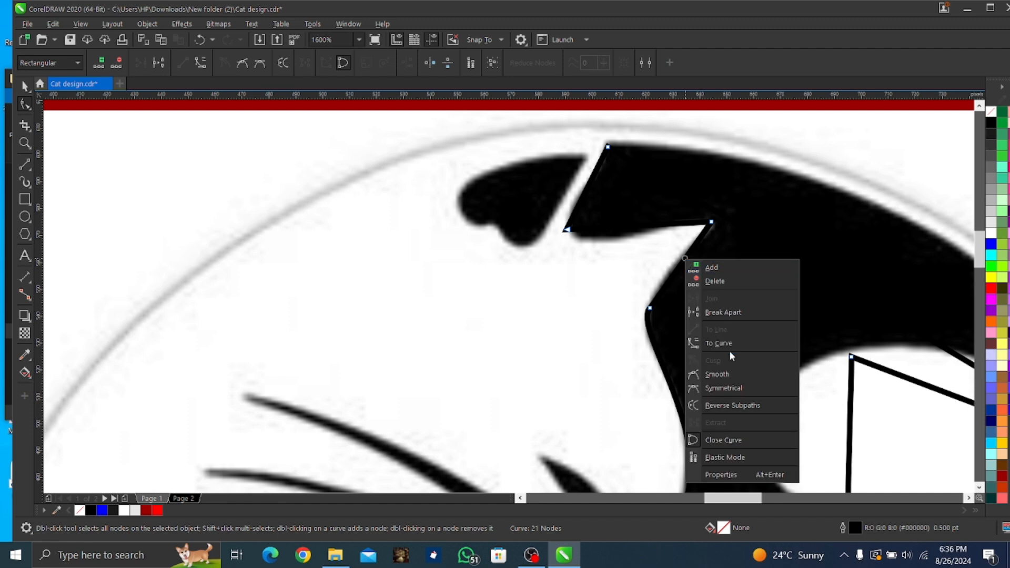
click(725, 343)
drag(669, 281, 699, 252)
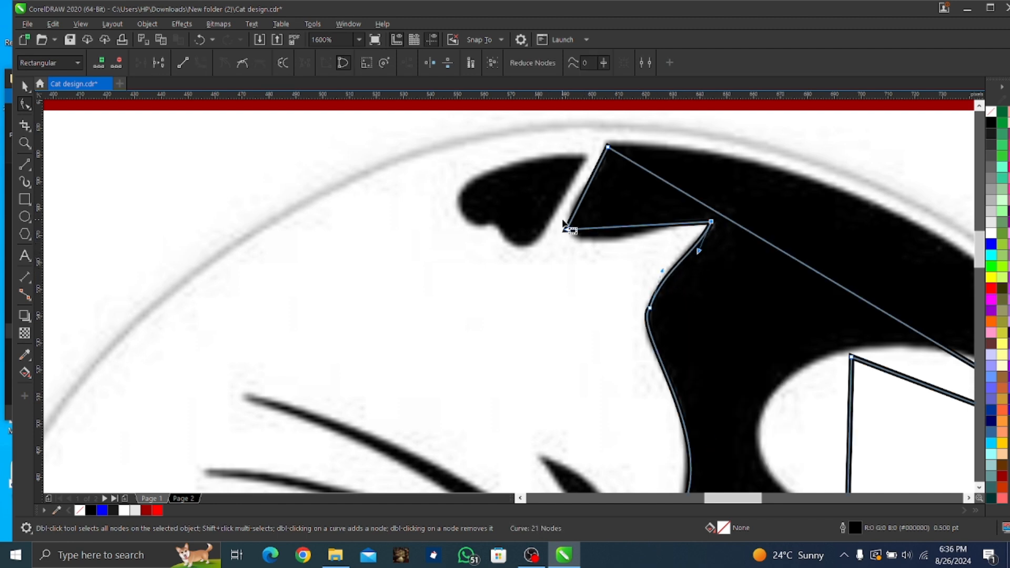
- Convert the ear's upper edge to a curve and shape it along the black area's wavy lower border
right_click(639, 227)
click(683, 296)
drag(615, 228, 588, 254)
drag(663, 225, 661, 216)
- Convert the short slanted edge beside the small black ear patch to a curve and bow it slightly inward
click(591, 189)
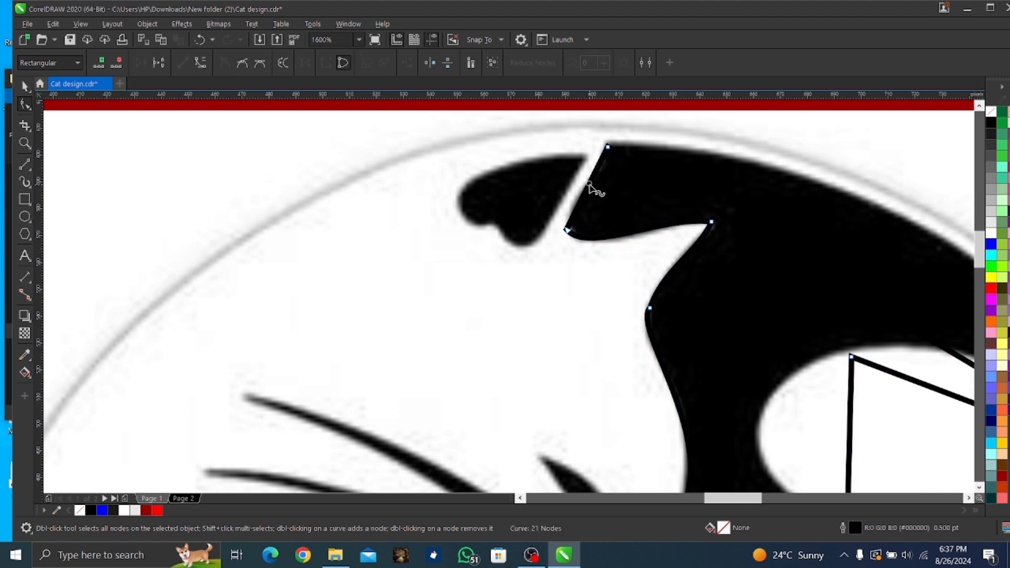
right_click(591, 190)
click(621, 272)
mouse_move(580, 204)
mouse_down()
mouse_move(597, 175)
mouse_move(576, 207)
mouse_up()
- Move the node at the black area's pointed end onto its tip, and curve the long outer segment along the black edge
scroll(763, 258, down, 5)
scroll(805, 316, up, 5)
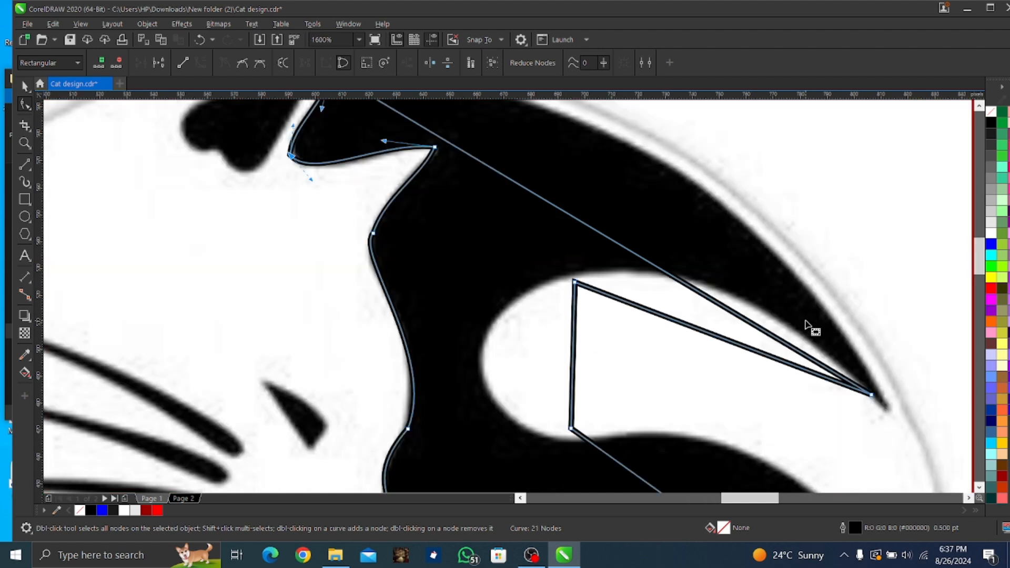
drag(870, 392, 888, 409)
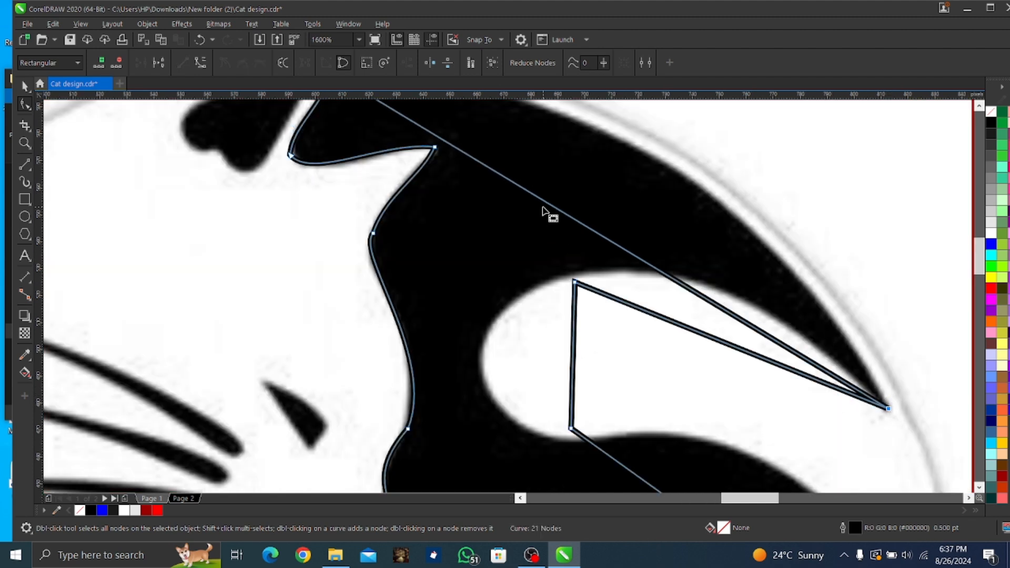
scroll(577, 318, down, 5)
scroll(593, 230, up, 5)
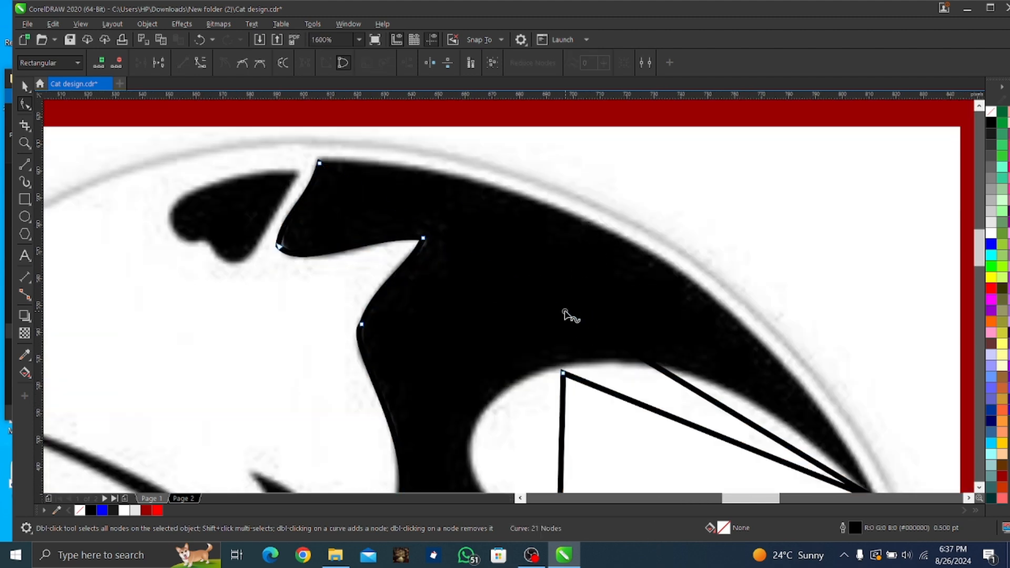
right_click(564, 311)
click(609, 395)
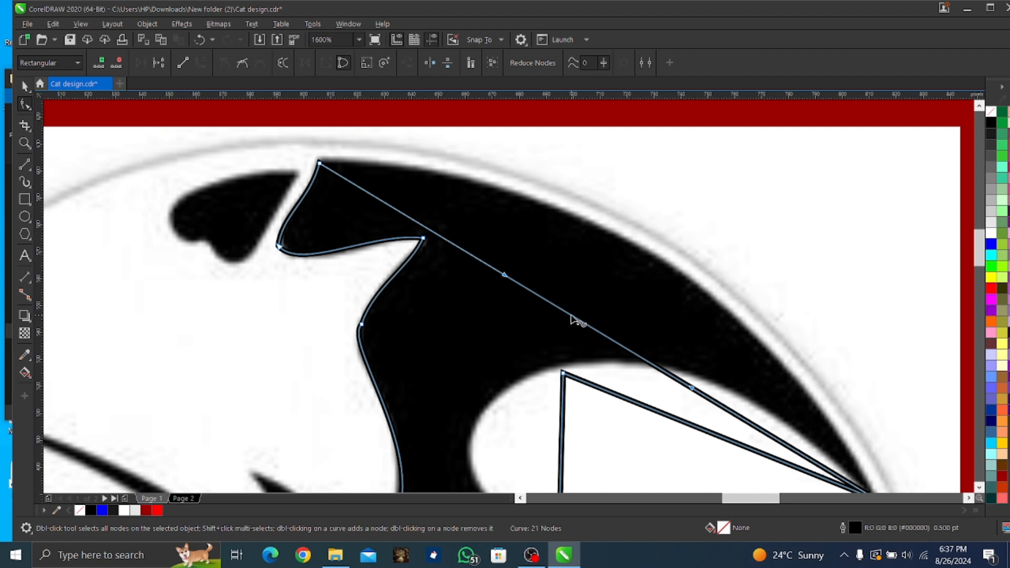
drag(574, 320, 635, 252)
scroll(616, 304, down, 2)
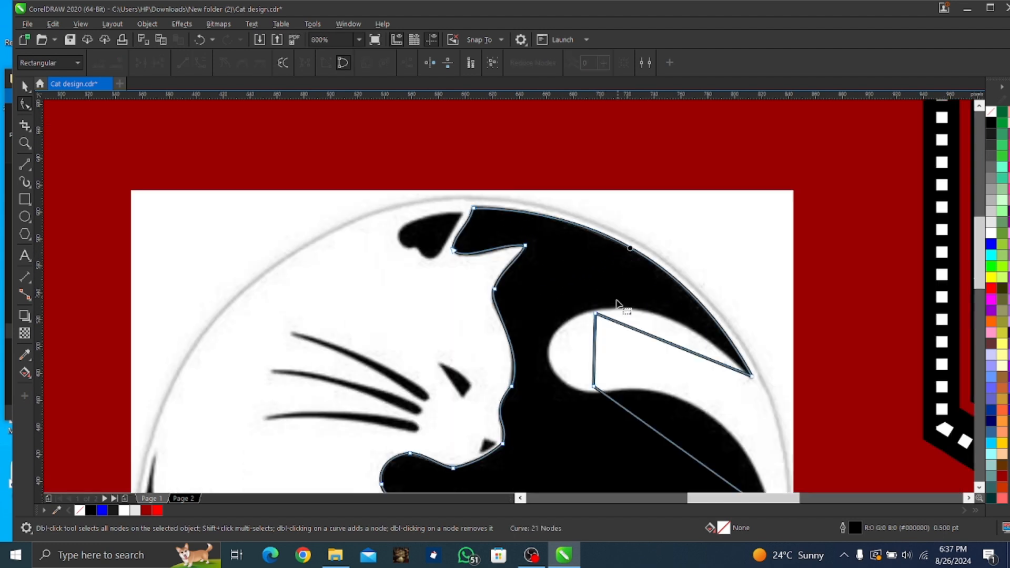
- Place the two nodes at the white tail's rounded end on its outline, and curve the tail's upper edge to match
scroll(590, 313, up, 2)
click(598, 310)
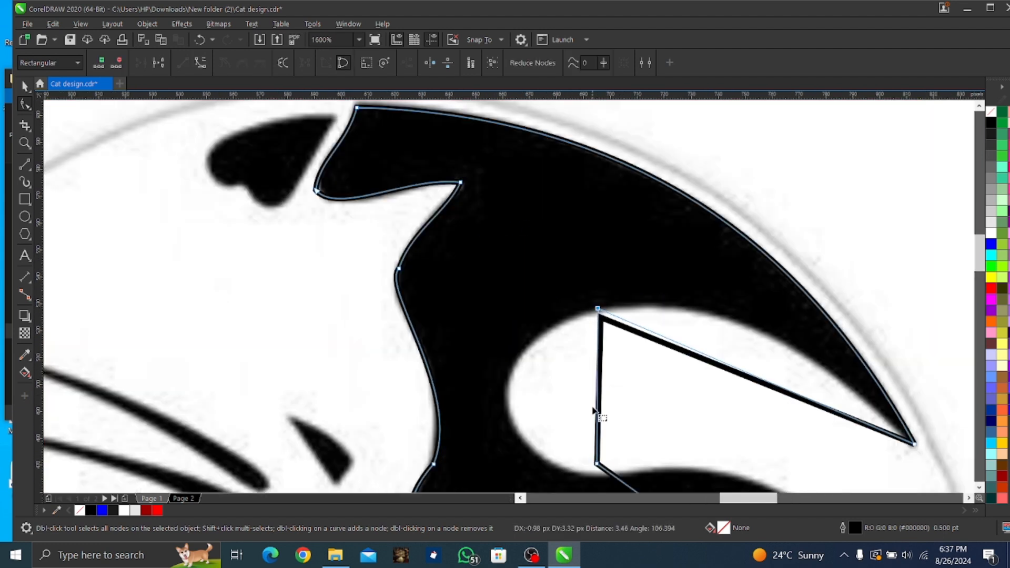
drag(597, 464, 599, 473)
right_click(744, 372)
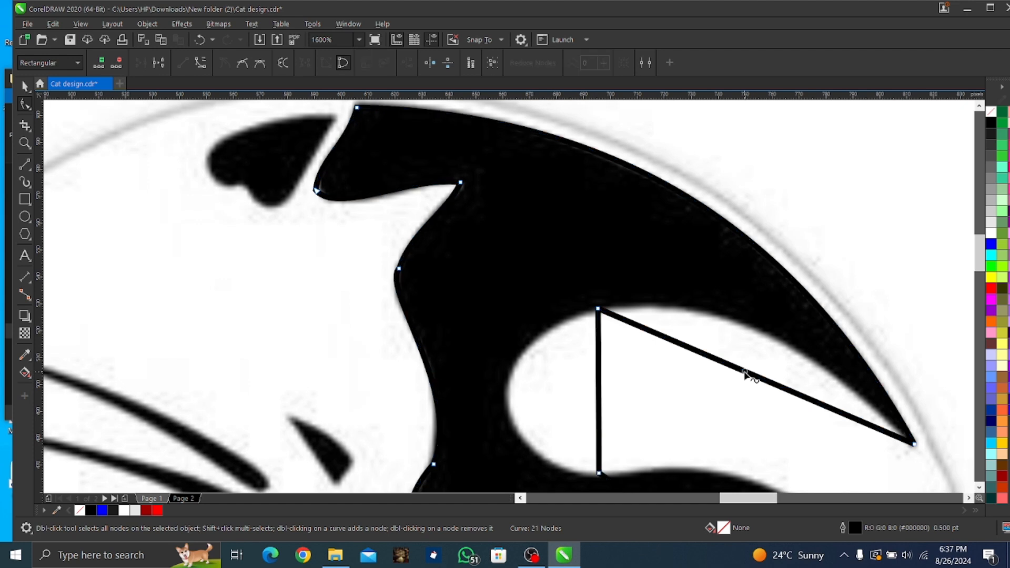
click(804, 232)
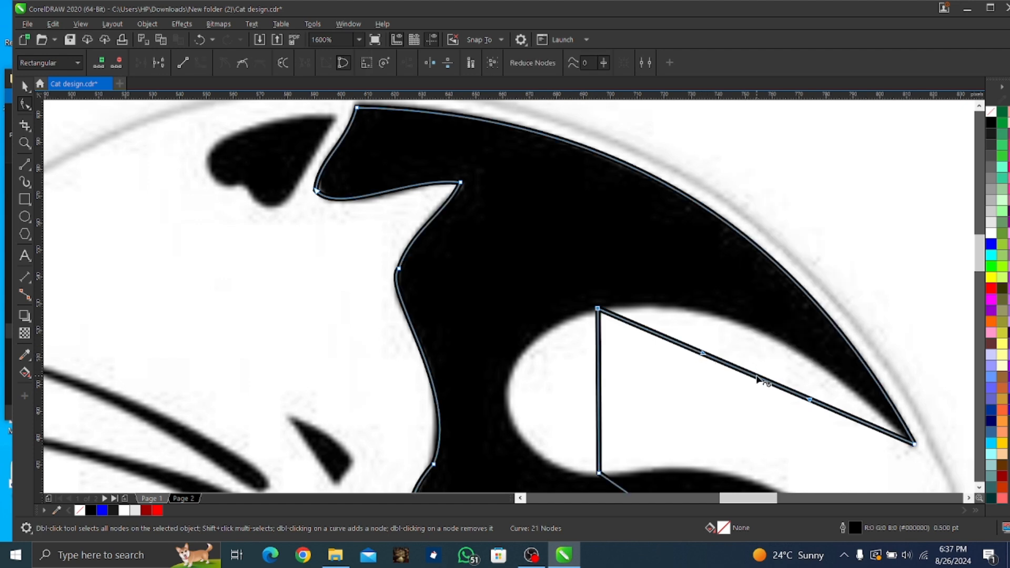
drag(758, 379, 763, 335)
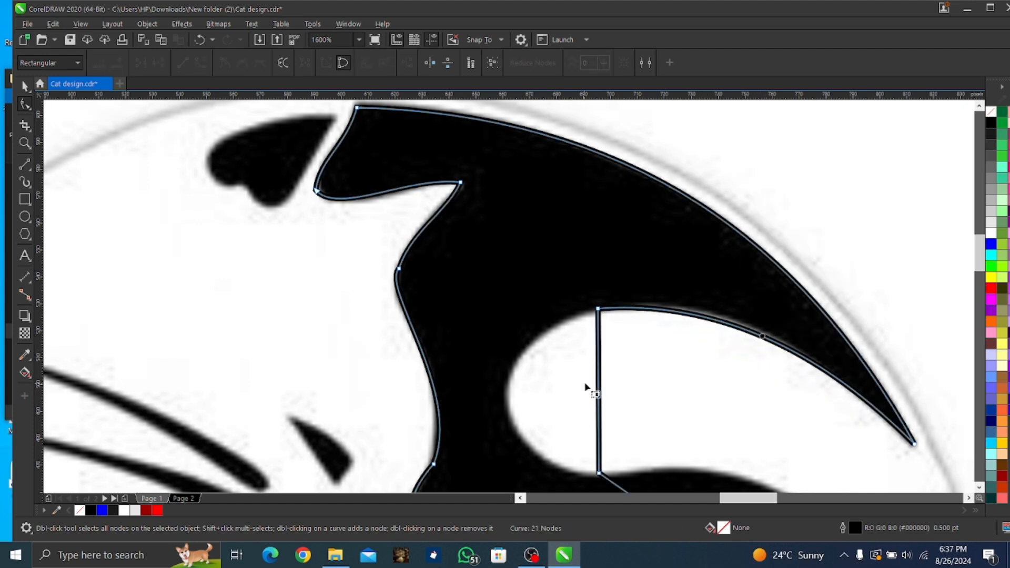
- Convert the straight line across the white tail's end to a curve and shape it around the rounded tip
right_click(600, 382)
click(655, 231)
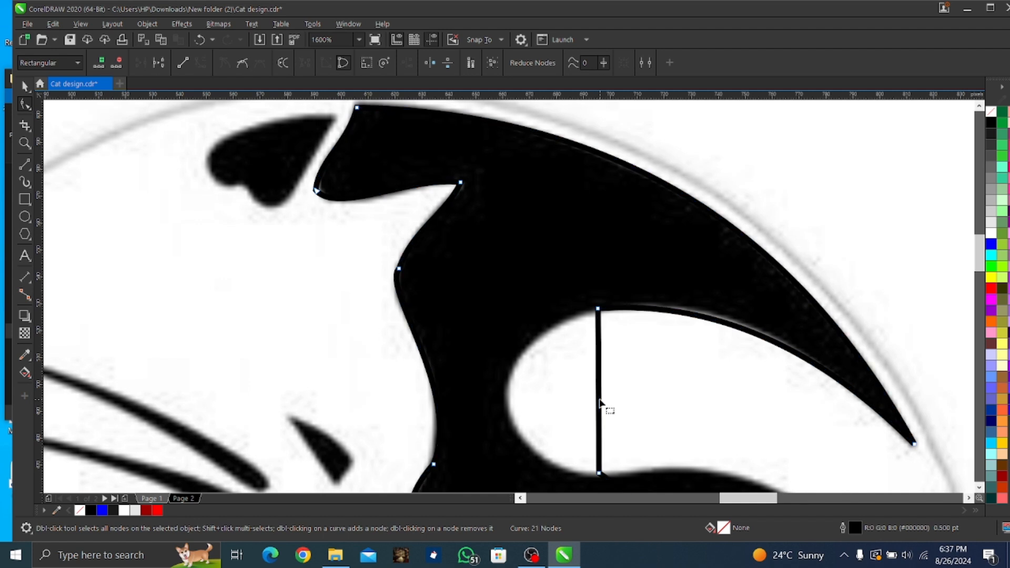
drag(598, 400, 473, 462)
click(599, 473)
drag(488, 356, 477, 335)
- Convert the line along the black cat's back below the white tail to a curve and bulge it outward
scroll(518, 342, down, 3)
scroll(552, 359, up, 1)
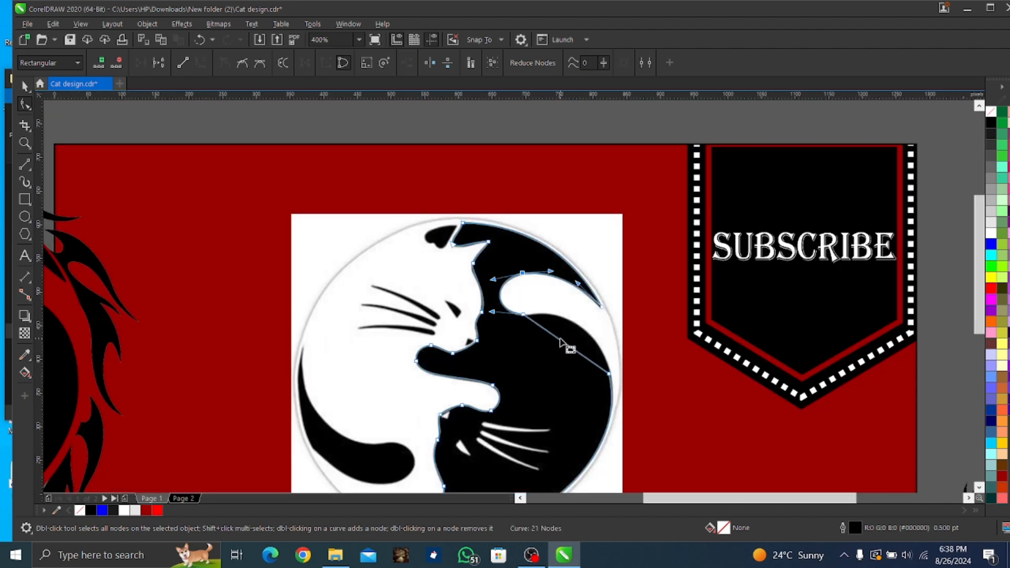
right_click(558, 340)
click(560, 342)
right_click(560, 342)
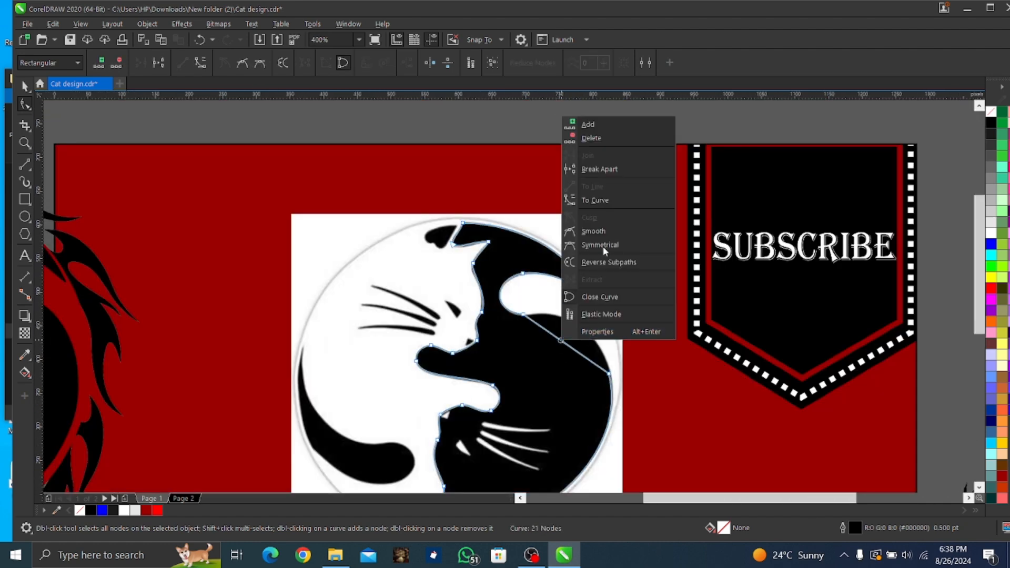
click(607, 200)
click(582, 358)
drag(584, 358, 599, 342)
scroll(610, 375, up, 2)
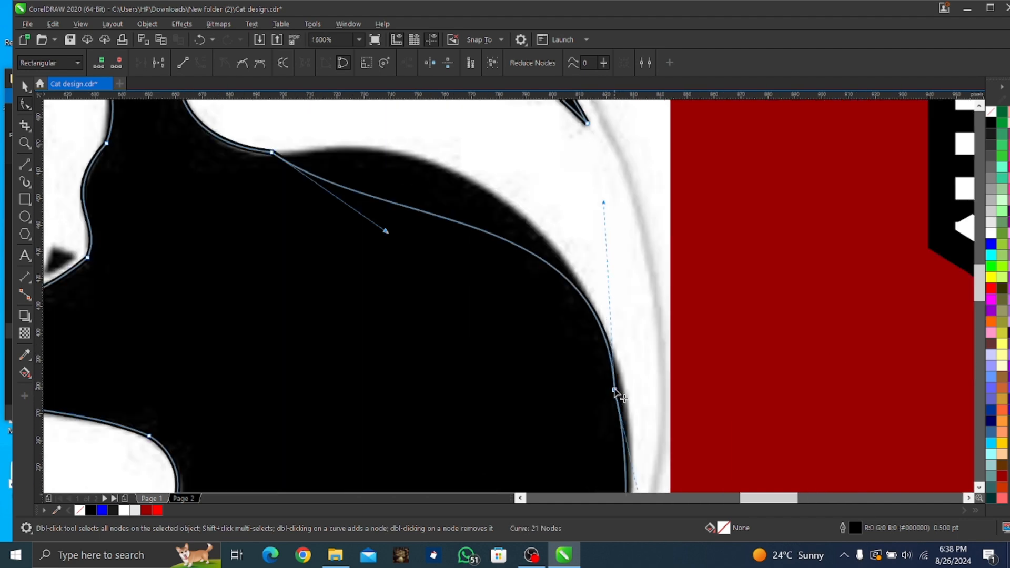
- Try to delete the node on the black cat's outer back, and undo the deletion
right_click(614, 392)
click(652, 189)
scroll(450, 418, down, 2)
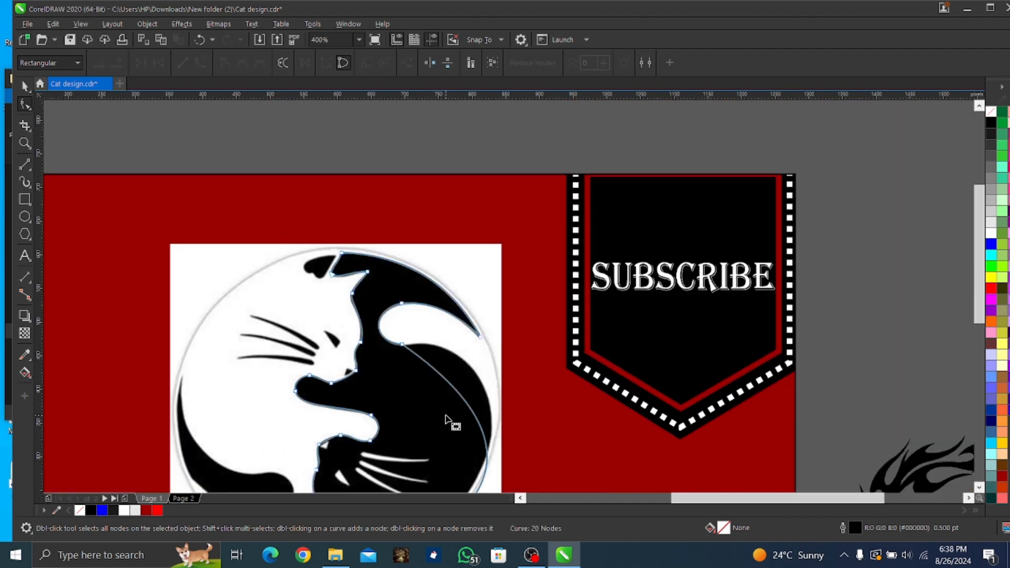
key(ctrl+z)
- Shift the node on the black cat's outer back onto the edge and adjust both its handles to follow the outline
scroll(441, 410, up, 2)
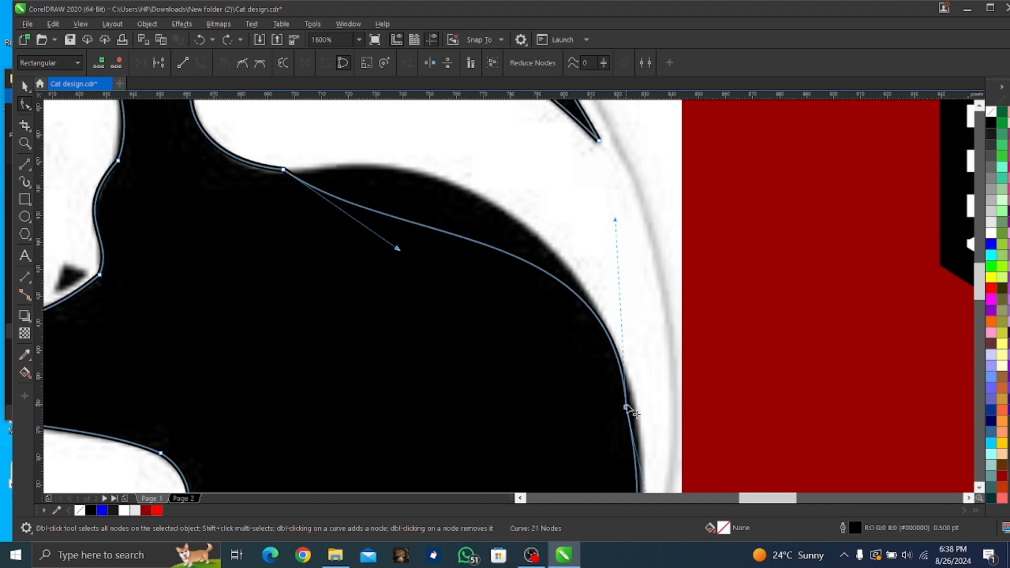
drag(627, 407, 632, 406)
scroll(636, 409, down, 3)
scroll(630, 476, up, 2)
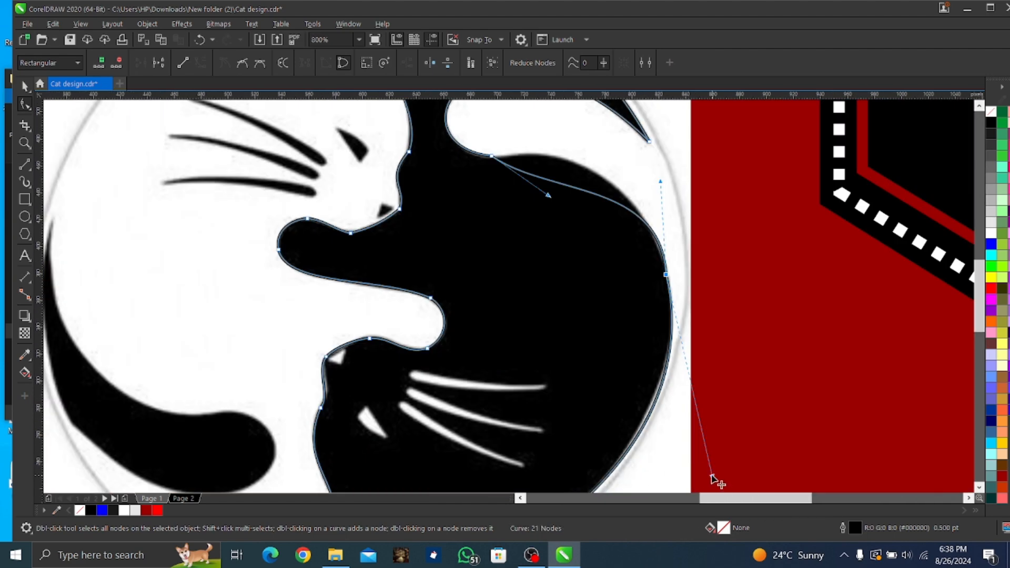
mouse_move(711, 479)
mouse_down()
mouse_move(700, 469)
mouse_move(697, 482)
mouse_up()
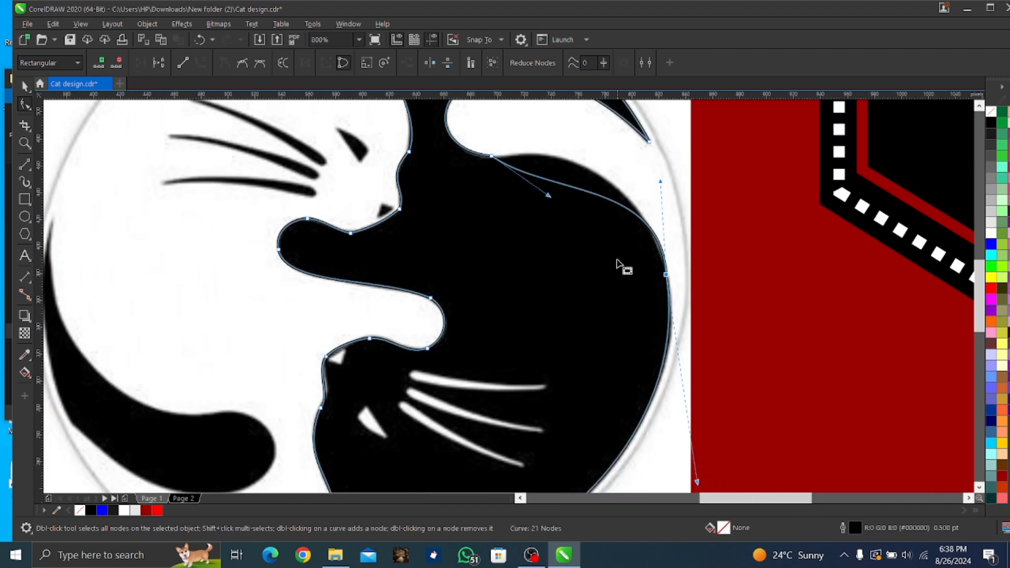
drag(658, 172, 638, 187)
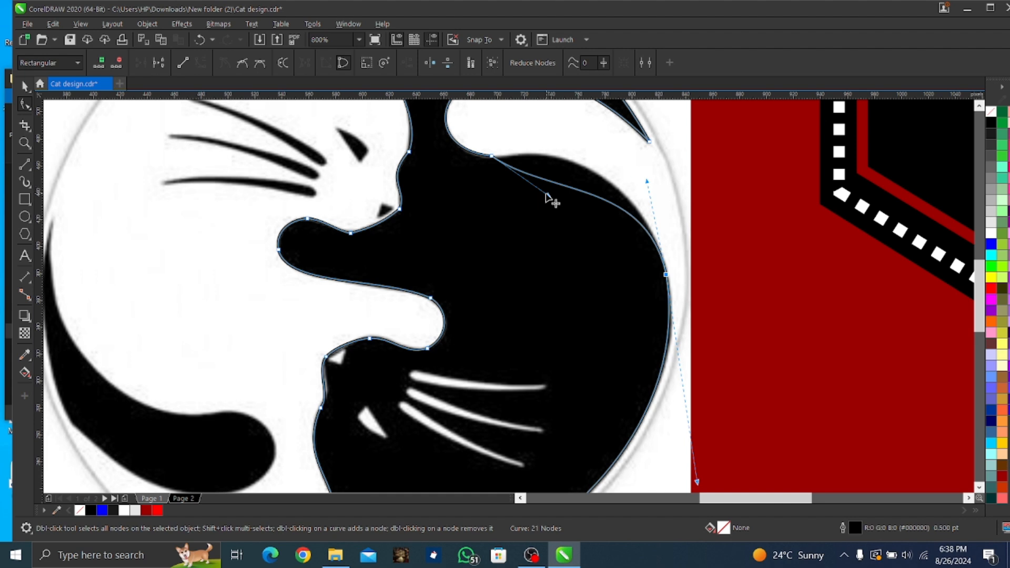
- Adjust the handles of the node where the white tail's end meets the black cat's back to fit both curves
drag(546, 194, 571, 156)
scroll(532, 152, up, 2)
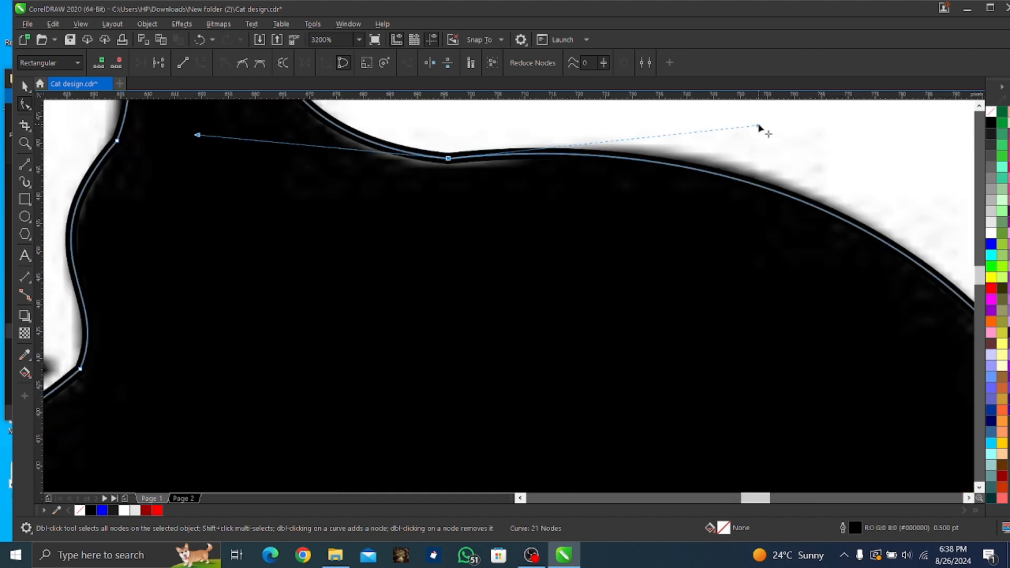
mouse_move(759, 127)
mouse_down()
mouse_move(712, 117)
mouse_move(771, 132)
mouse_up()
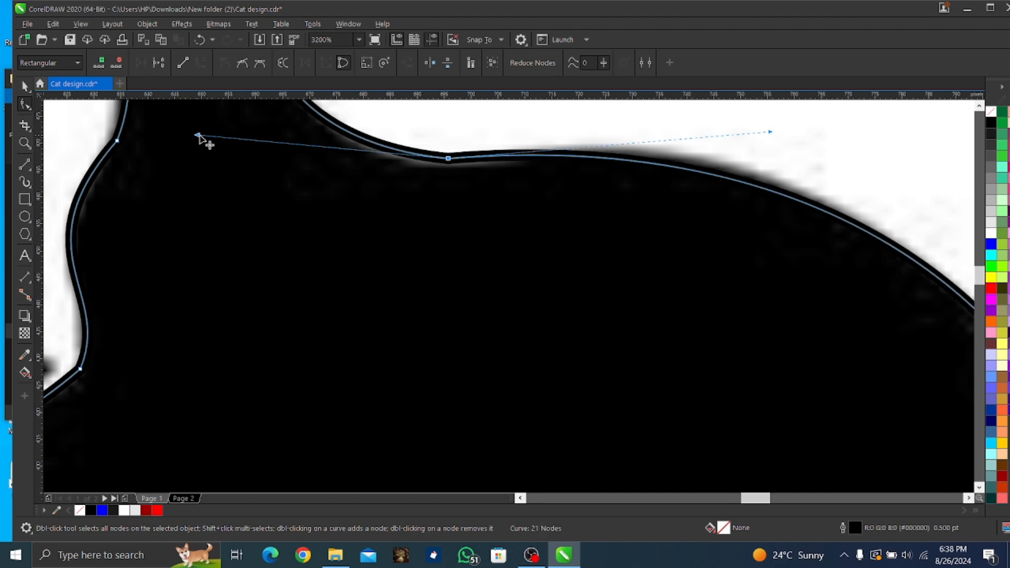
click(203, 135)
click(448, 159)
drag(200, 136, 207, 173)
scroll(270, 260, down, 5)
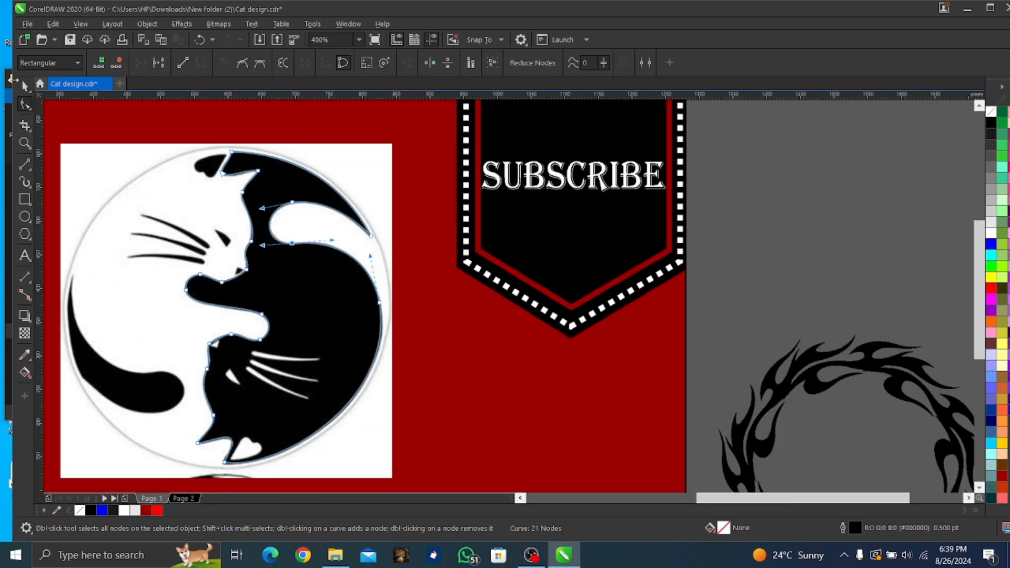
- Trace the white cat's eye as a closed triangle of straight line segments
click(25, 86)
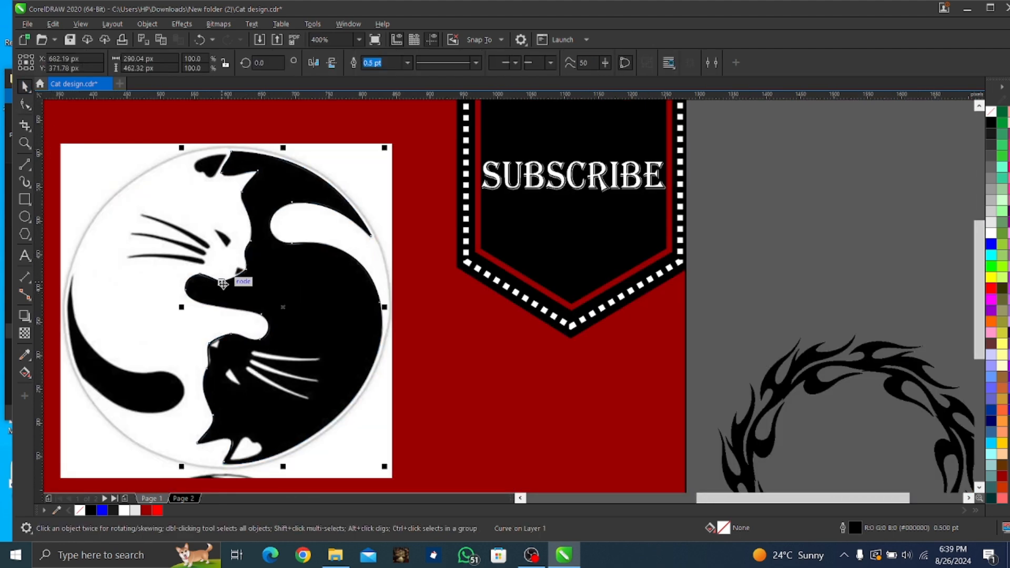
scroll(213, 305, up, 2)
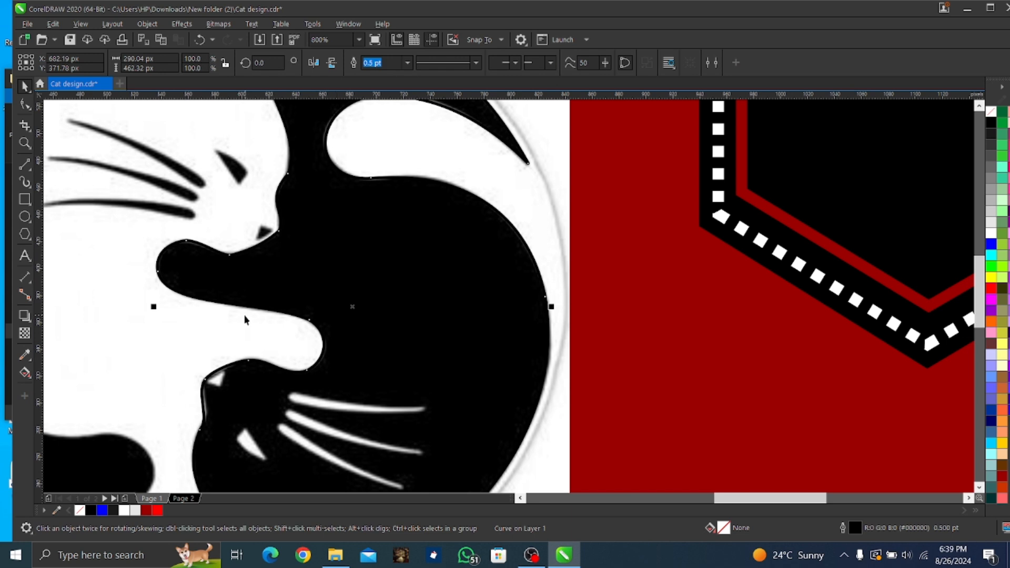
scroll(244, 320, down, 2)
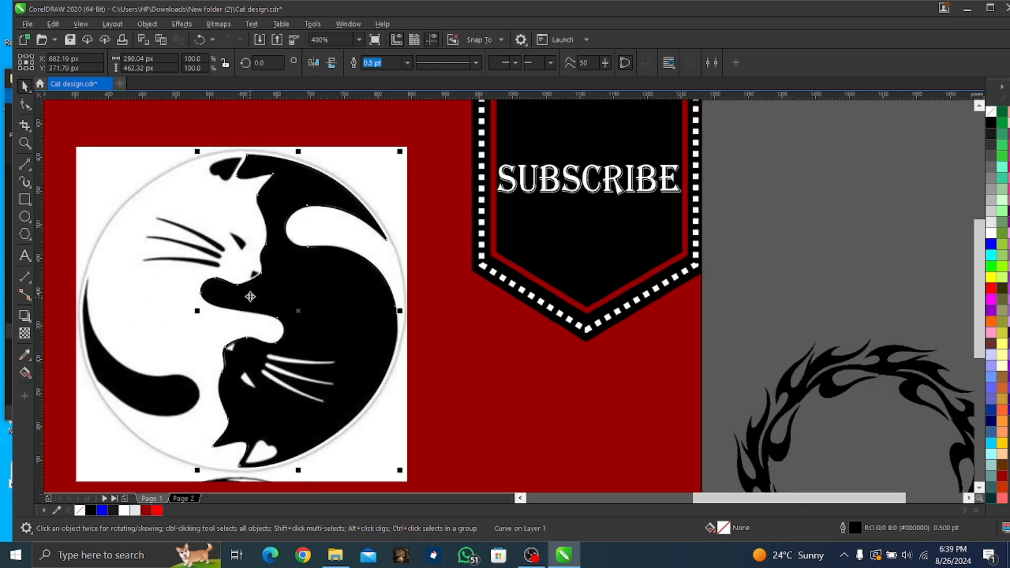
click(25, 167)
scroll(195, 239, up, 2)
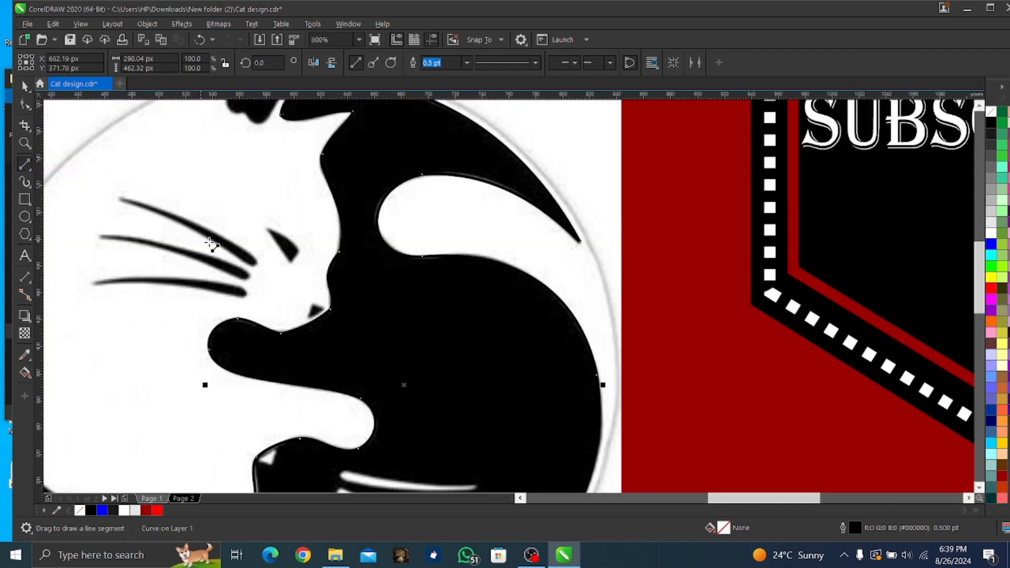
mouse_move(269, 228)
mouse_down()
mouse_move(300, 249)
mouse_move(291, 260)
mouse_move(269, 227)
mouse_up()
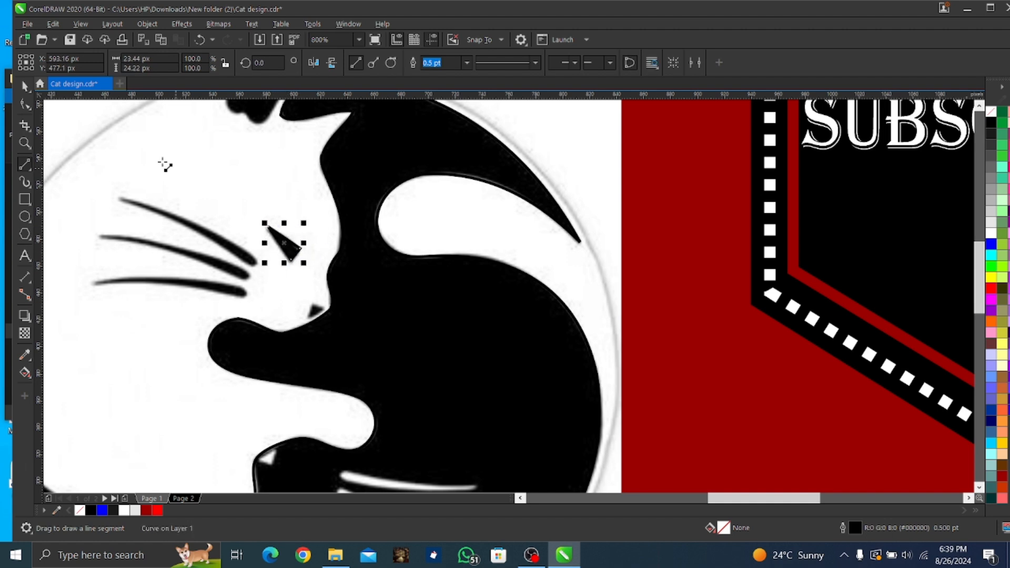
- Convert the eye triangle's upper edge to a curve and bow it outward along the reference
click(29, 107)
scroll(248, 216, up, 2)
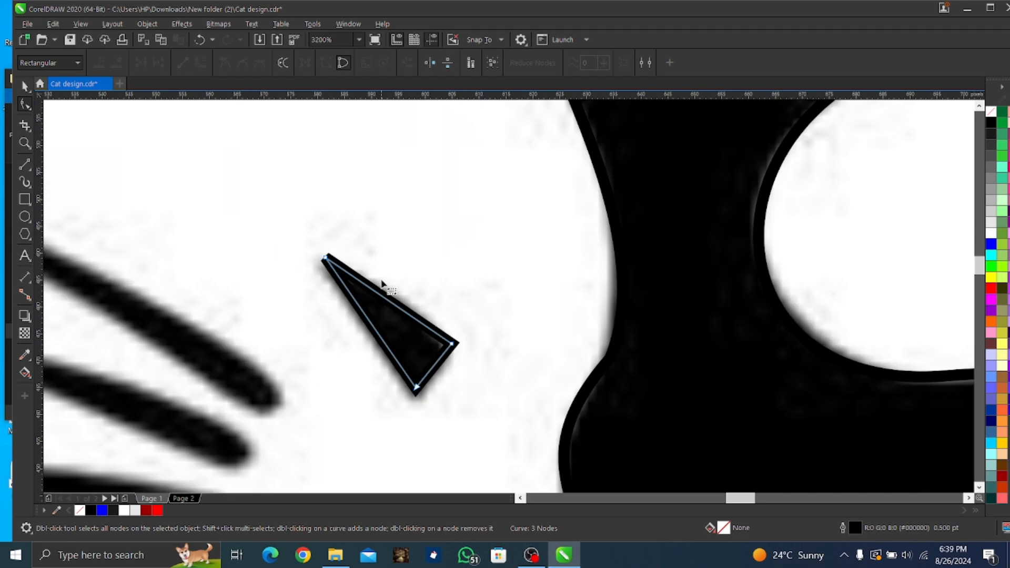
right_click(381, 295)
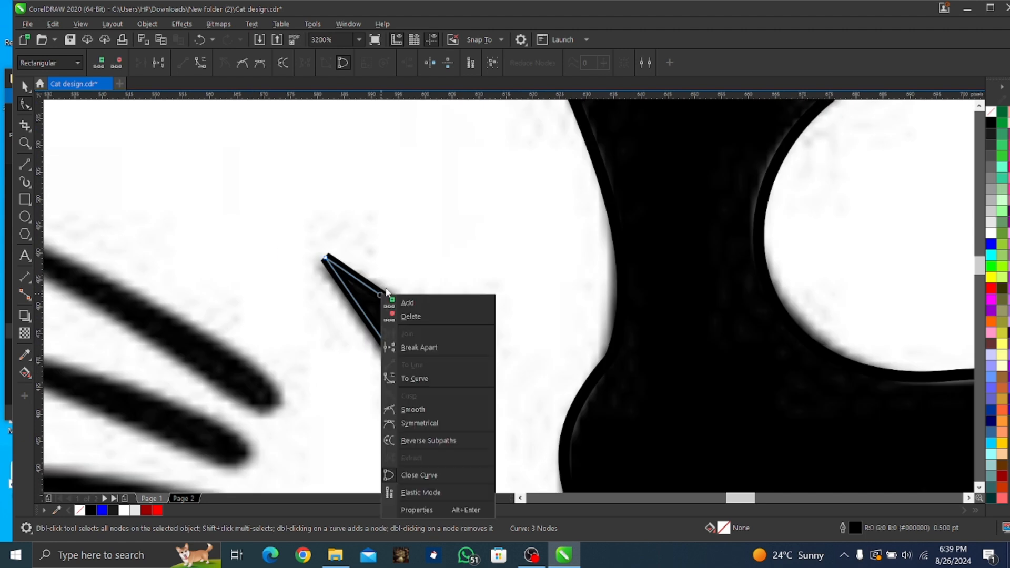
click(409, 379)
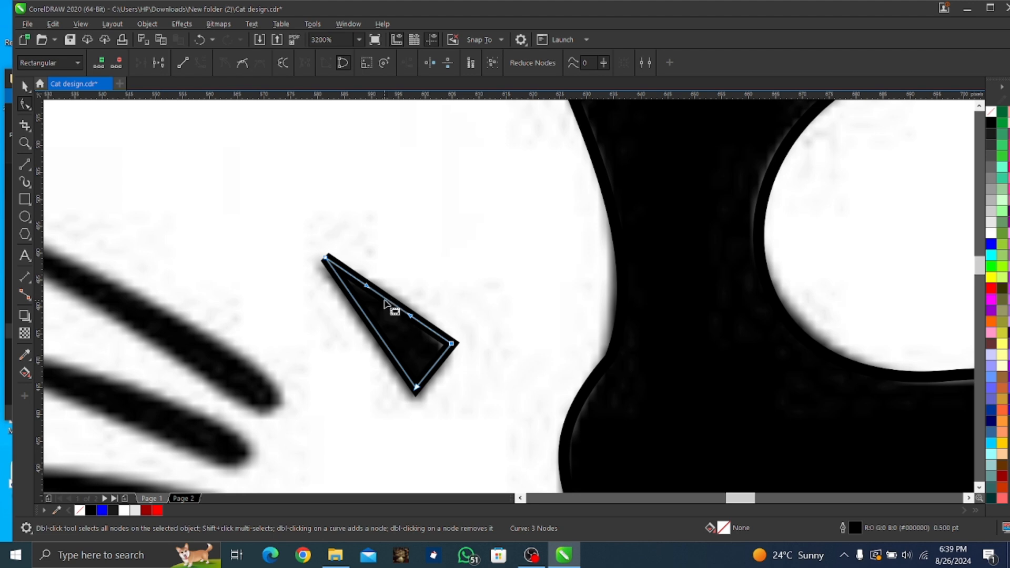
drag(384, 299, 393, 296)
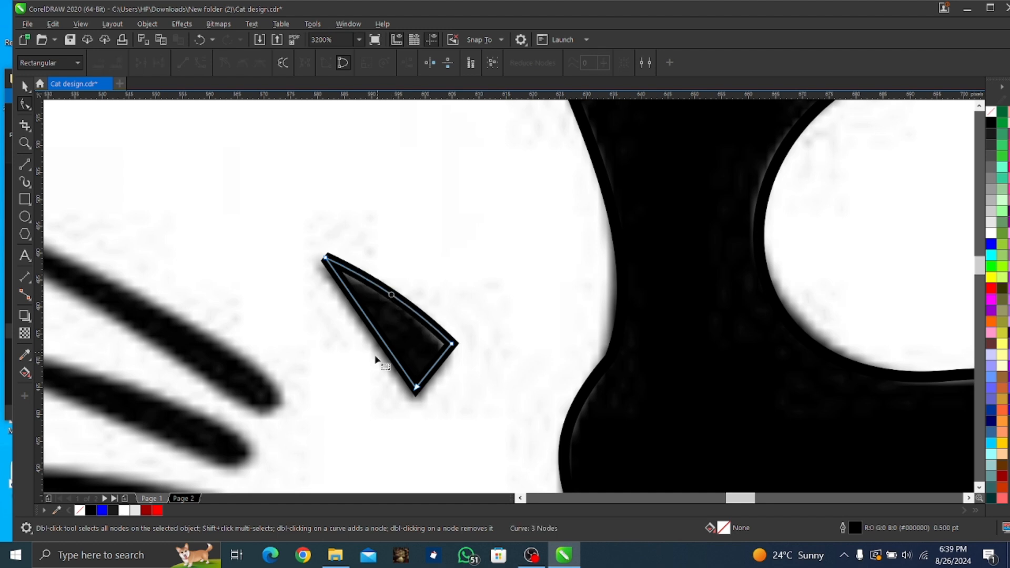
- Trace the white cat's nose as a closed triangle of straight line segments, about 13 by 10 px
scroll(387, 368, down, 3)
scroll(387, 368, down, 2)
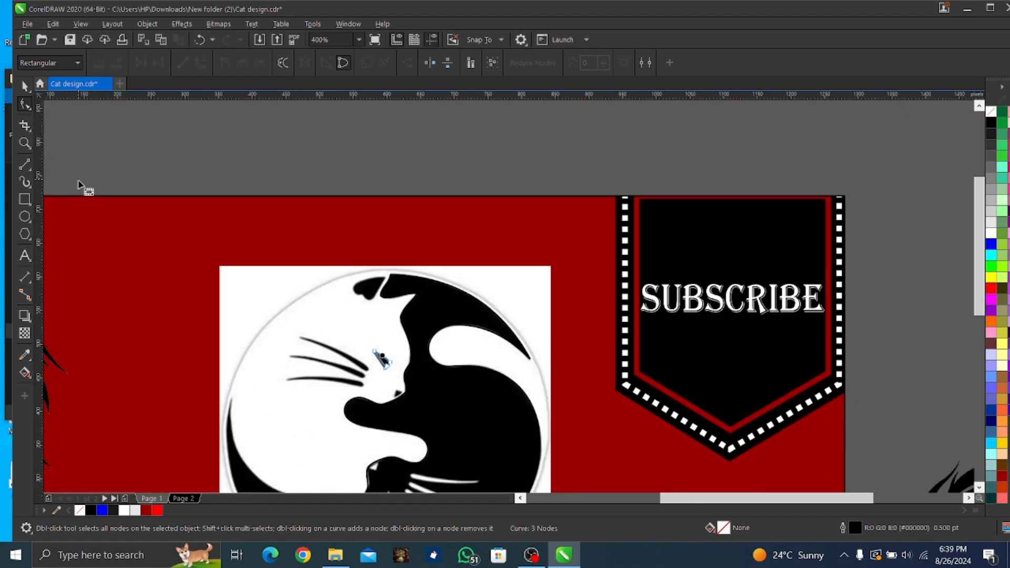
click(30, 169)
click(24, 164)
click(62, 175)
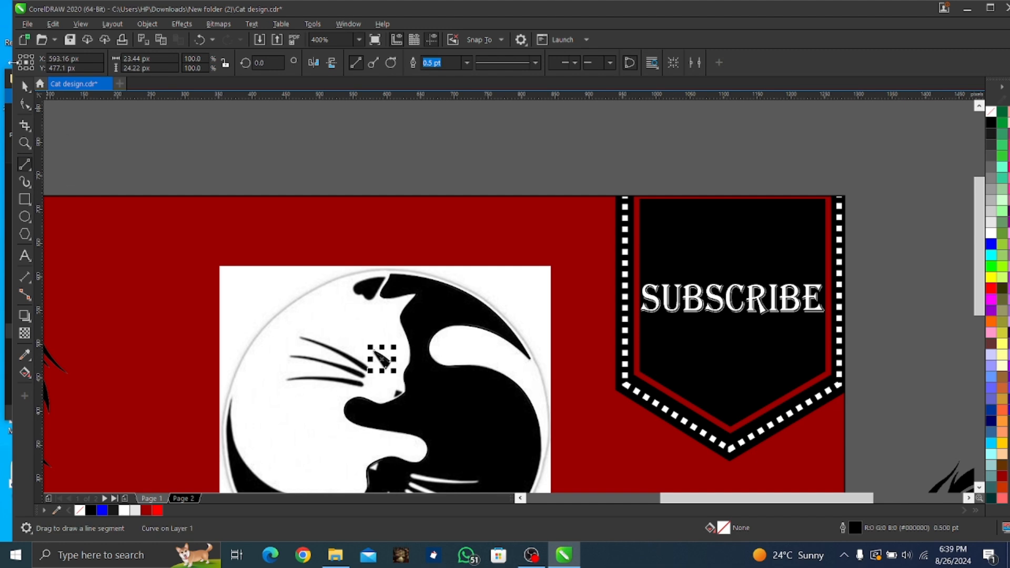
scroll(374, 409, up, 1)
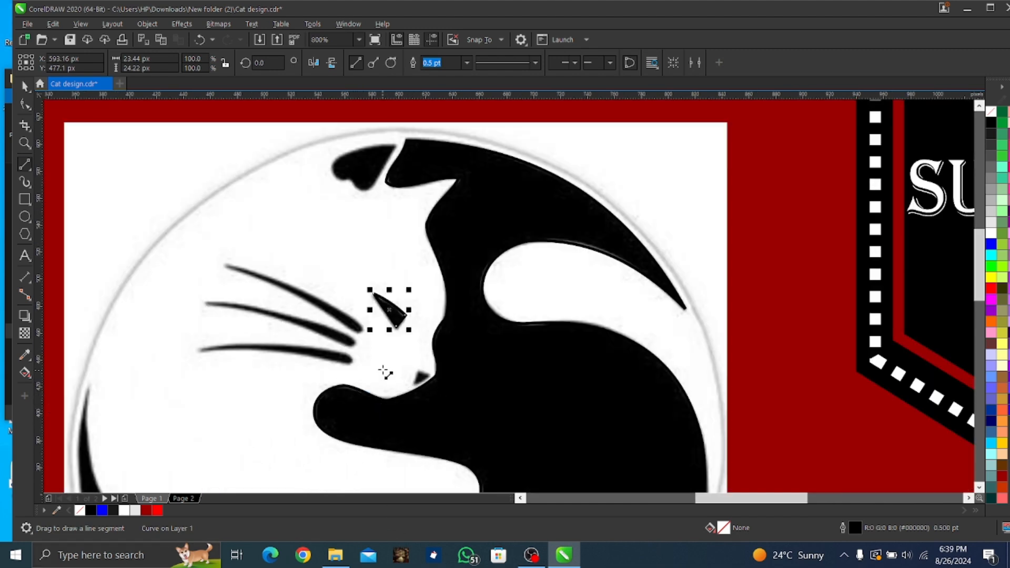
drag(417, 370, 412, 384)
drag(412, 384, 430, 375)
drag(430, 374, 417, 370)
scroll(287, 342, down, 1)
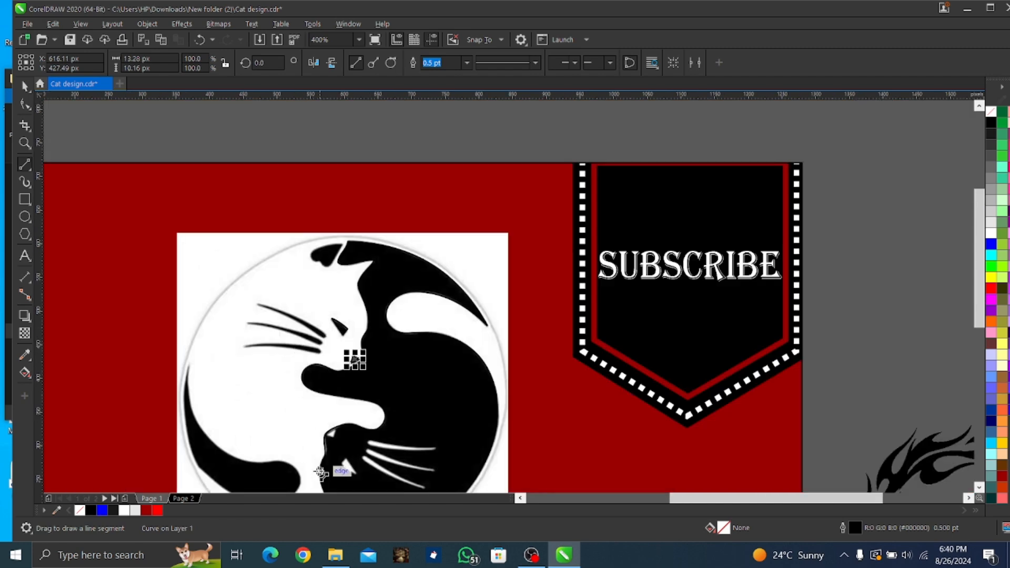
- Trace the black cat's nose as a closed triangle of straight line segments
scroll(319, 469, up, 2)
drag(351, 336, 380, 318)
drag(380, 318, 374, 346)
drag(374, 346, 350, 336)
- Trace the black cat's eye as a closed triangle of straight line segments, about 21 by 21 px
scroll(387, 362, down, 2)
scroll(389, 403, up, 1)
drag(405, 354, 399, 364)
drag(400, 363, 426, 385)
key(Delete)
drag(427, 385, 406, 355)
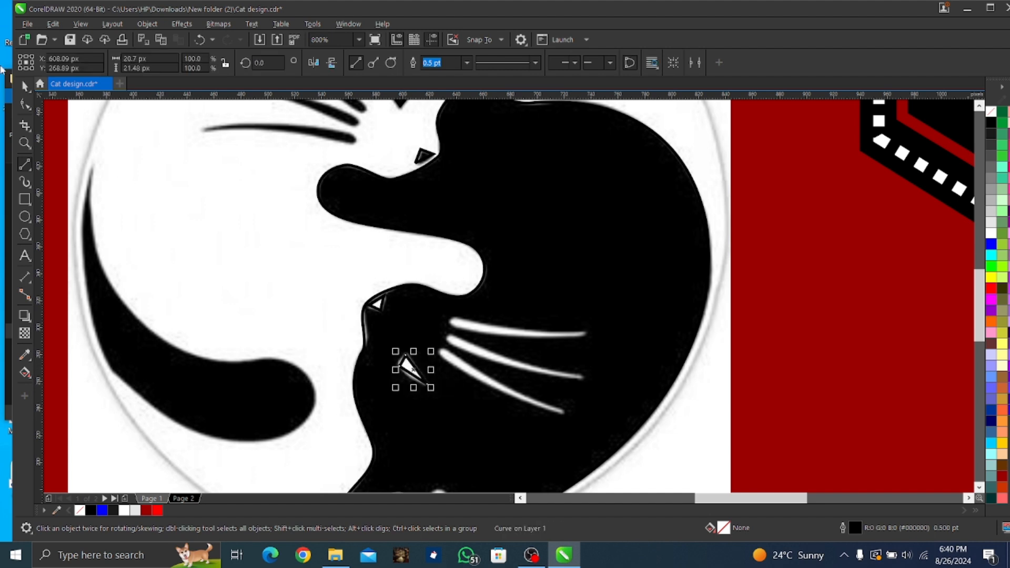
- Convert the lower edge of the black cat's eye triangle to a curve and bow it outward along the reference
click(24, 104)
right_click(411, 372)
click(441, 234)
scroll(414, 367, up, 3)
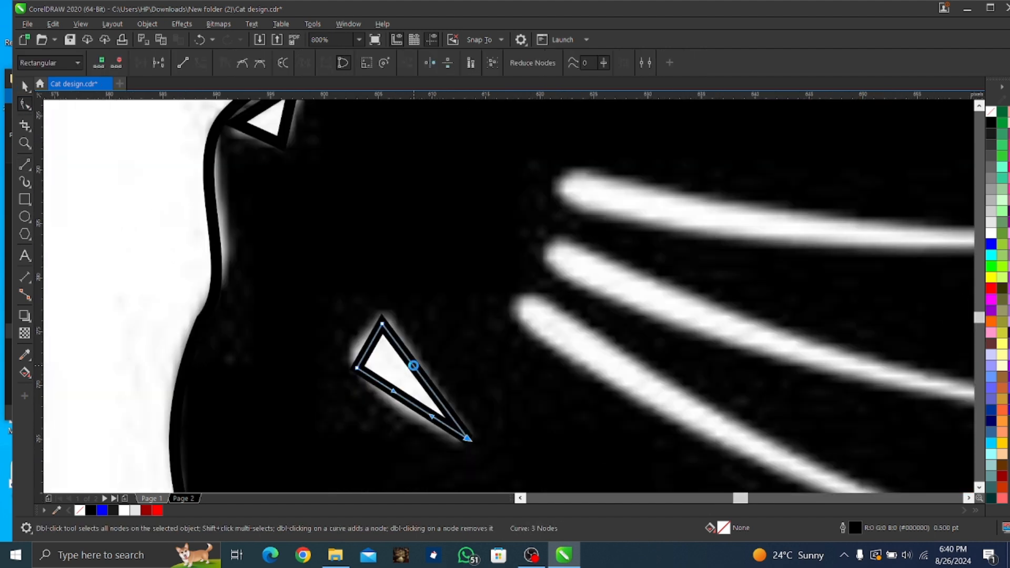
drag(393, 430, 413, 399)
scroll(413, 400, down, 5)
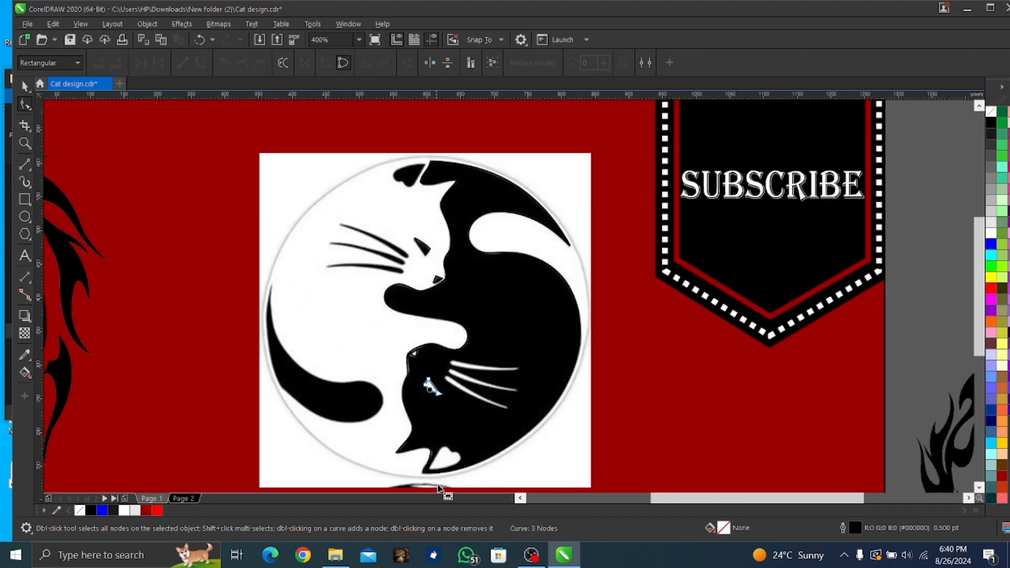
- Trace the white inner ear of the black cat as a closed triangle of straight line segments, about 47 by 32 px
scroll(286, 254, up, 4)
click(29, 169)
drag(403, 463, 464, 376)
drag(465, 375, 529, 421)
drag(526, 421, 404, 461)
click(529, 425)
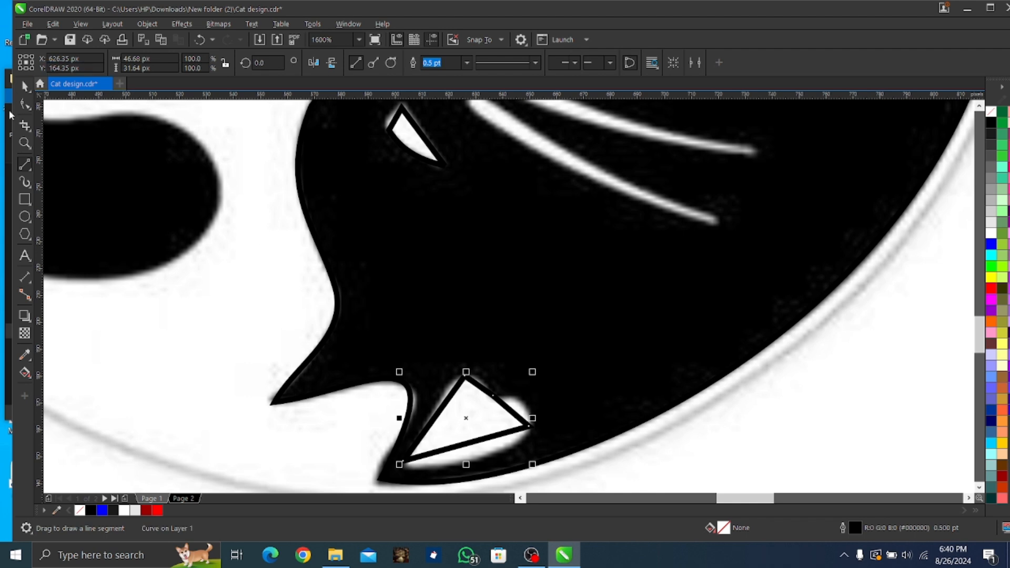
- Convert the inner ear's lower edge to a curve, bow it along the reference and nudge the pointed tip's node into place
key(F10)
right_click(456, 446)
click(504, 307)
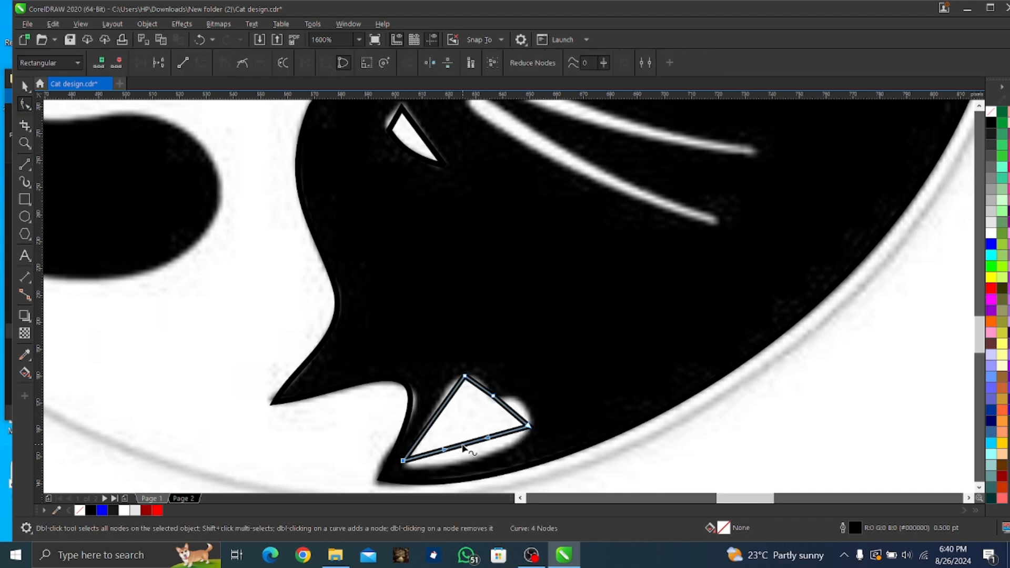
drag(462, 444, 475, 446)
mouse_move(456, 454)
mouse_down()
mouse_move(461, 468)
mouse_move(444, 473)
mouse_move(447, 458)
mouse_up()
drag(508, 455, 516, 459)
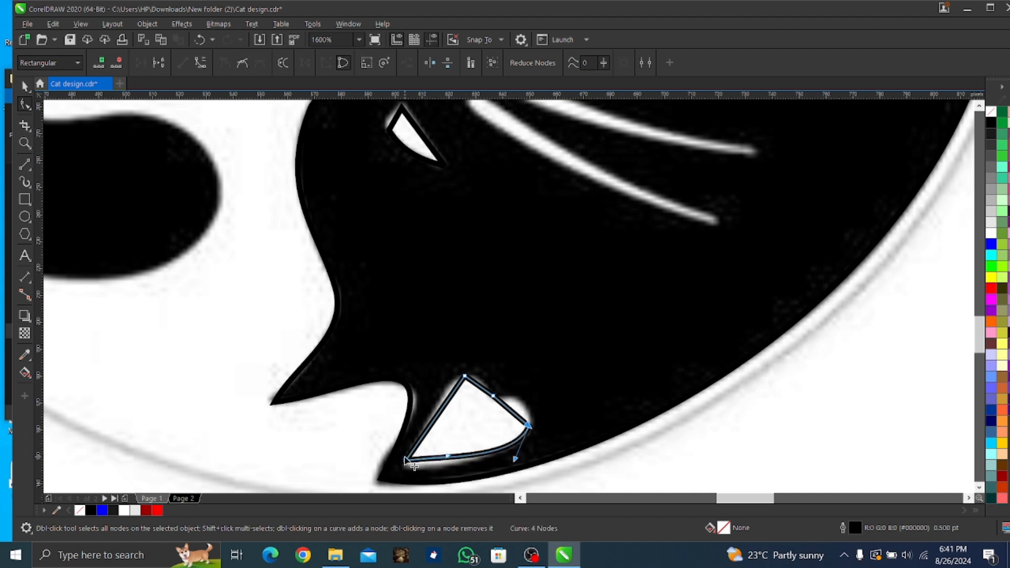
drag(406, 461, 406, 466)
drag(448, 462, 453, 455)
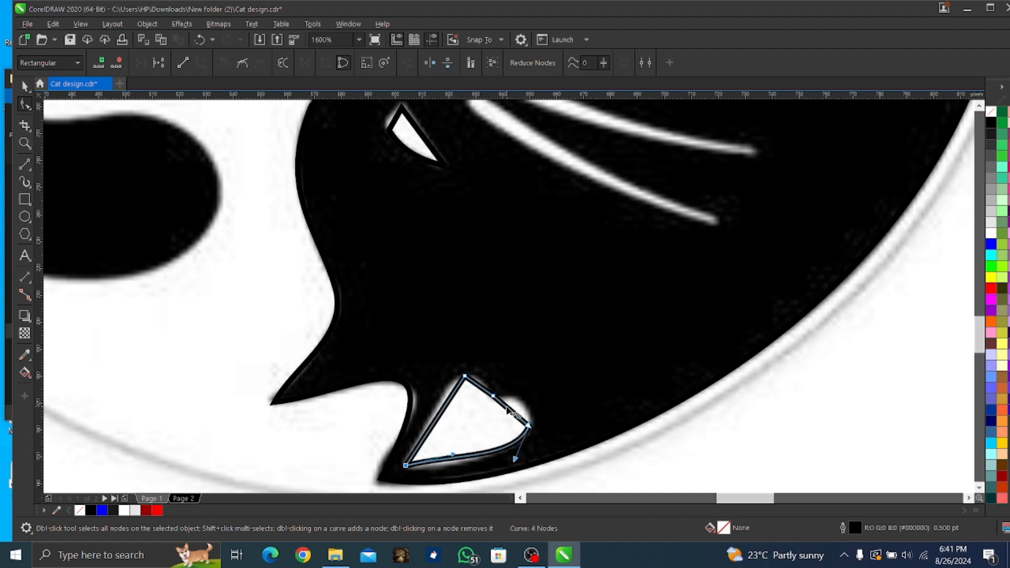
- Convert the edge segment at the inner ear's outer end to a curve and bow it into a rounded lobe
scroll(508, 410, up, 2)
right_click(519, 427)
click(564, 276)
drag(518, 426, 542, 412)
- Convert the short segment beside the inner ear's peak to a curve and adjust its handles to form the second rounded lobe
right_click(440, 369)
click(444, 371)
right_click(445, 370)
click(475, 227)
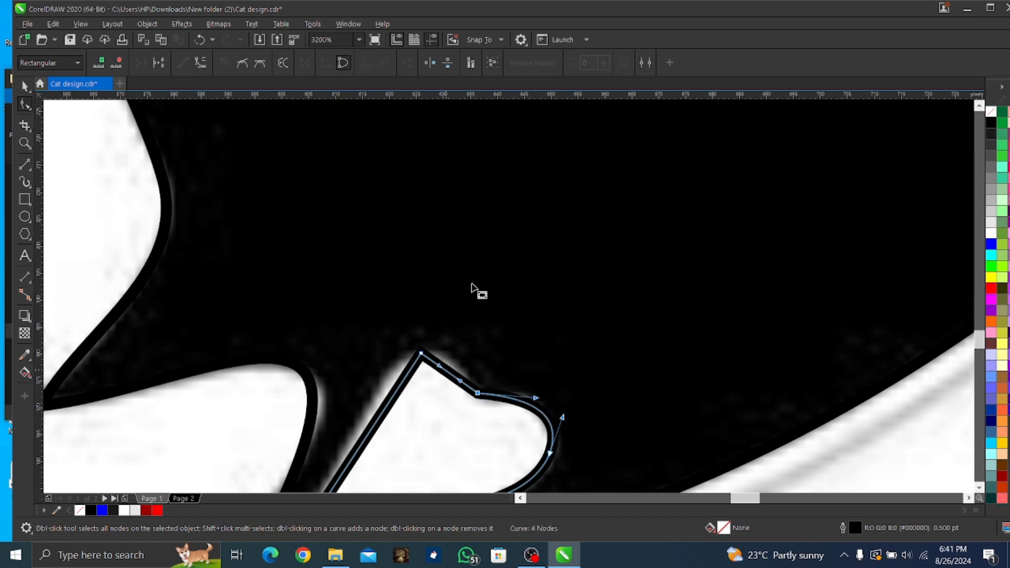
drag(440, 367, 453, 346)
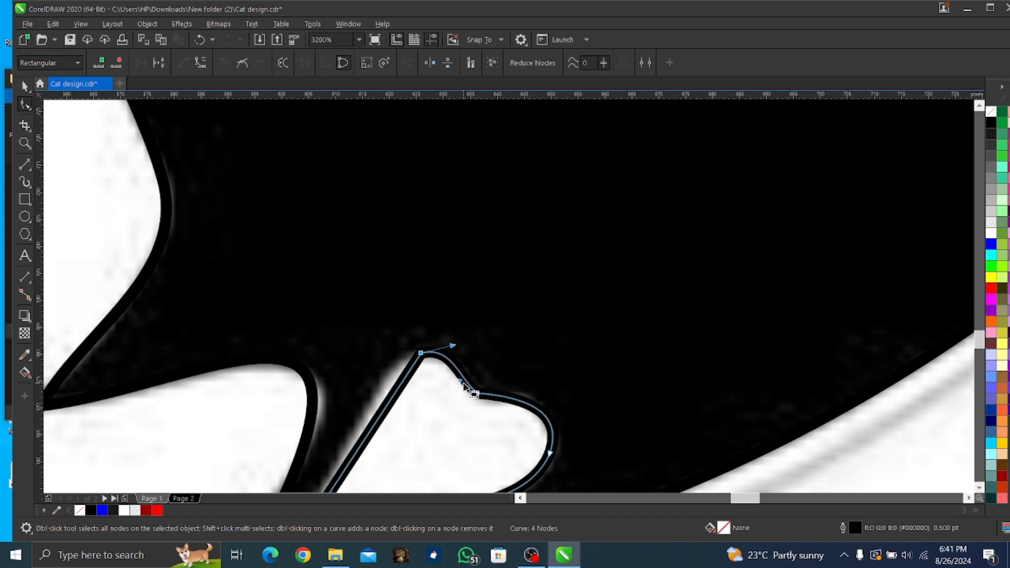
drag(460, 381, 466, 376)
scroll(385, 359, down, 2)
scroll(360, 396, up, 1)
- Convert the inner ear's remaining straight edge to a curve and bend it outward near the peak, completing the heart shape
right_click(405, 359)
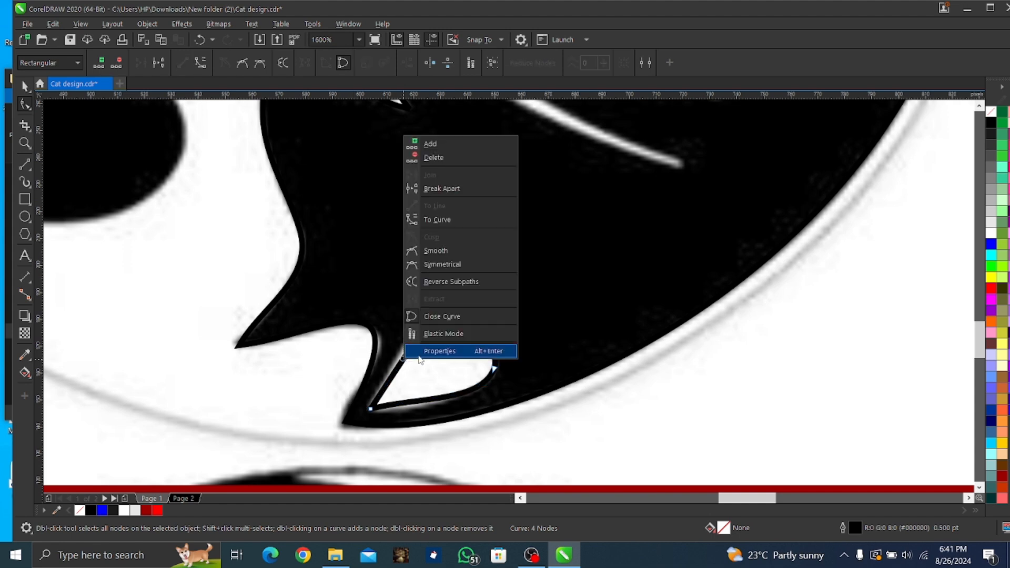
click(441, 219)
drag(410, 347, 403, 330)
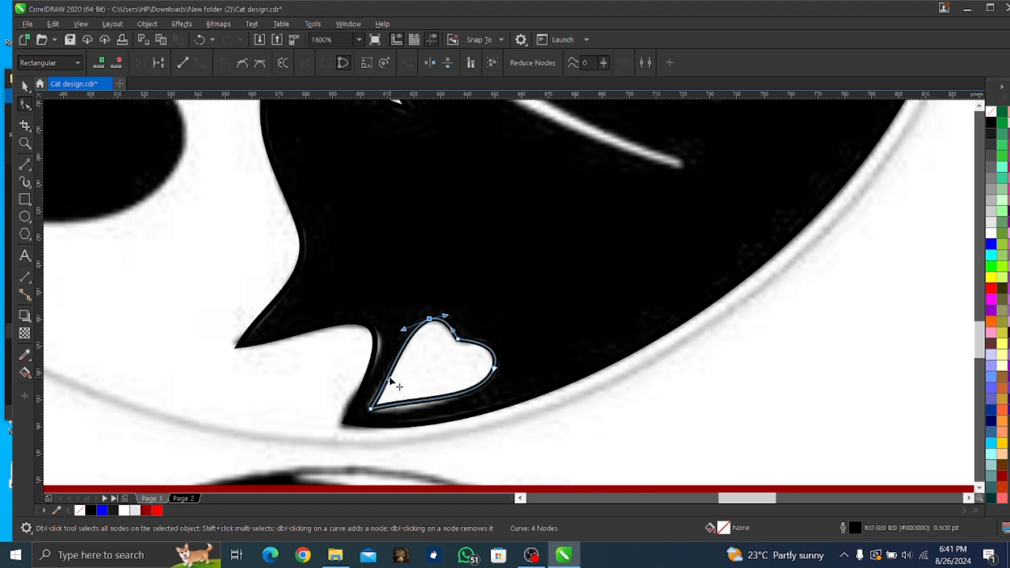
scroll(392, 383, down, 5)
scroll(396, 384, up, 2)
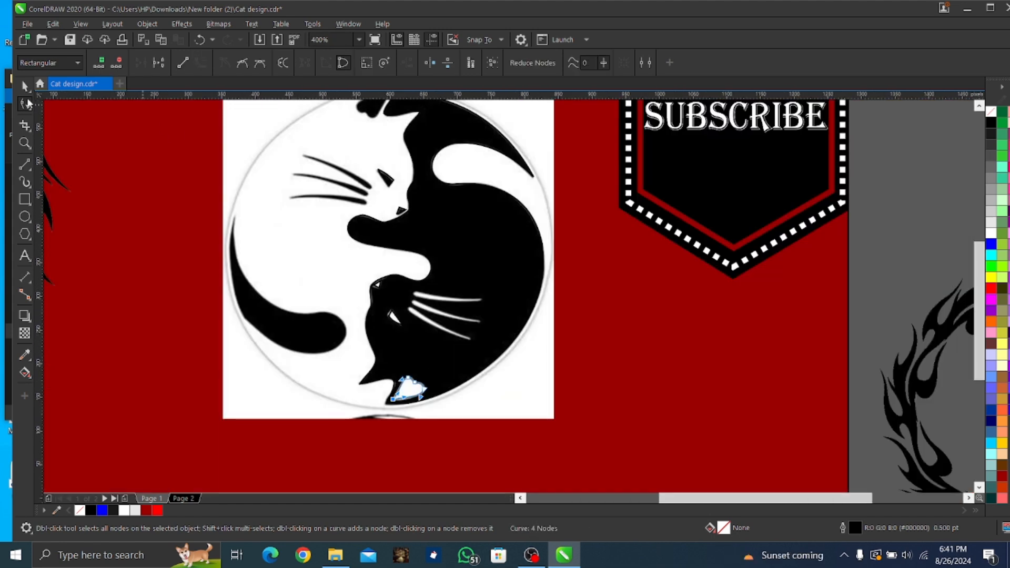
- Duplicate the heart-shaped inner ear and move the copy onto the white cat's black ear patch
click(25, 88)
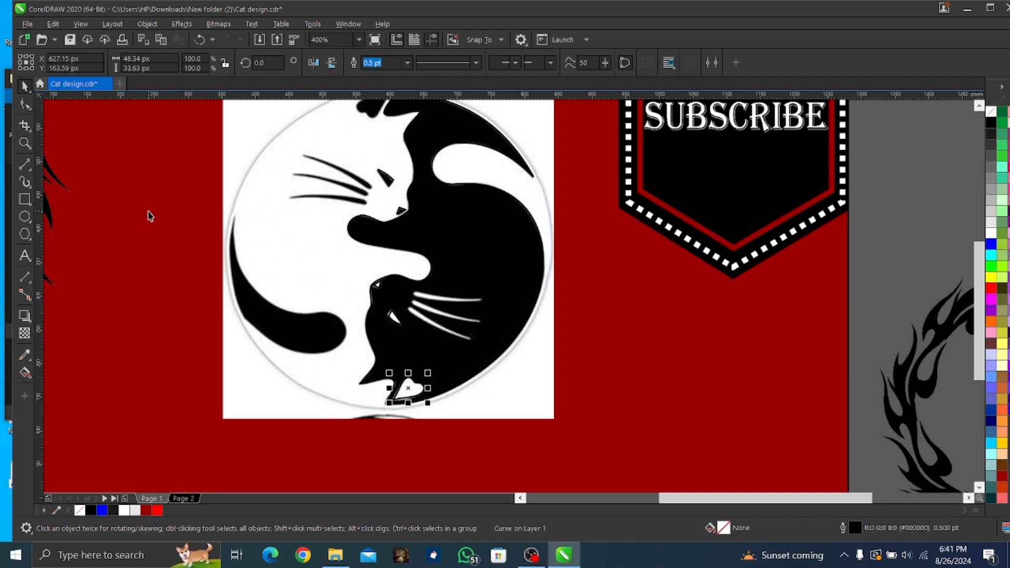
key(ctrl+d)
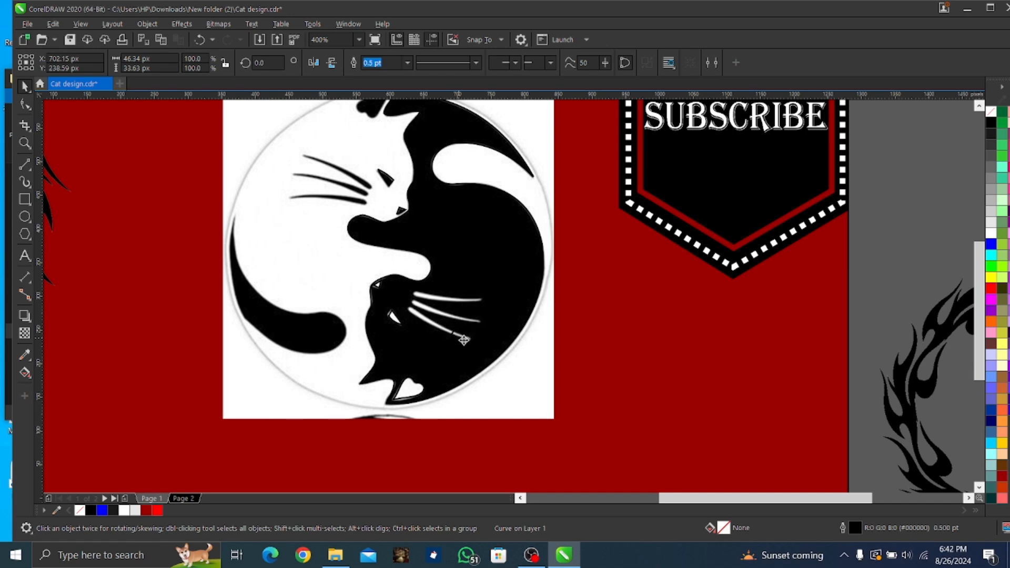
drag(442, 341, 362, 133)
scroll(362, 133, down, 2)
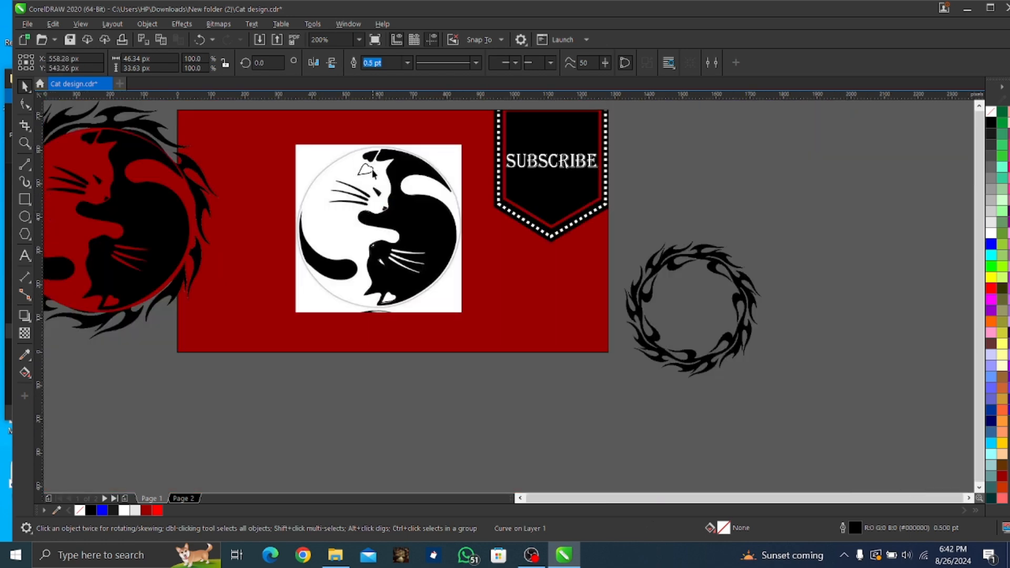
scroll(363, 153, up, 4)
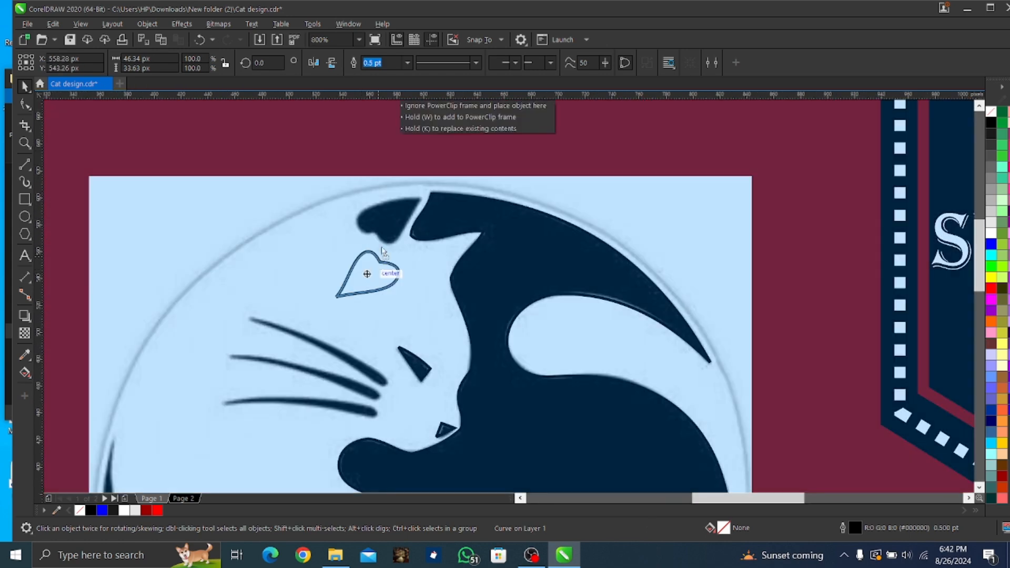
drag(363, 272, 395, 212)
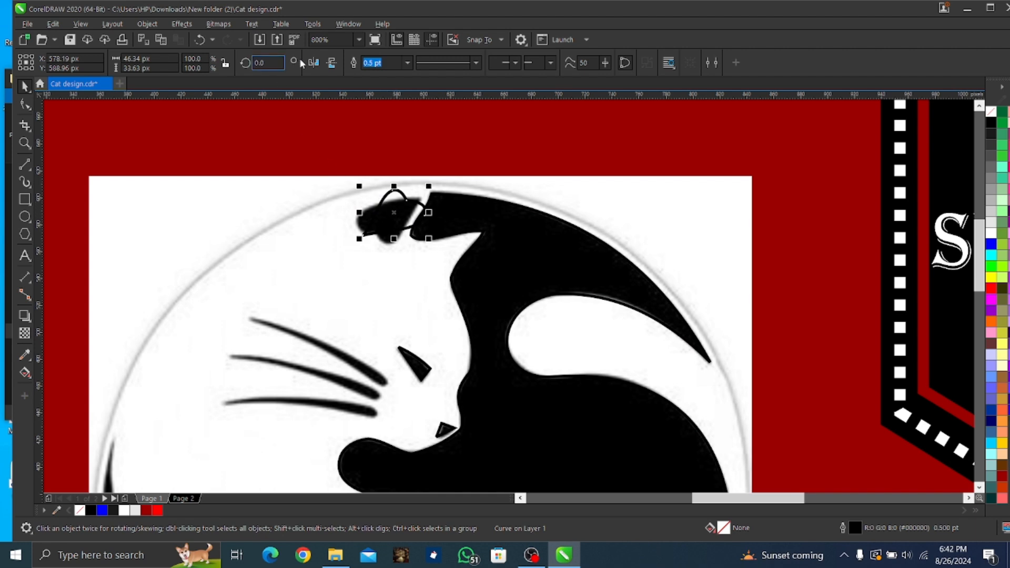
- Mirror the ear copy horizontally and vertically, and align it with the black ear patch of the reference
click(312, 63)
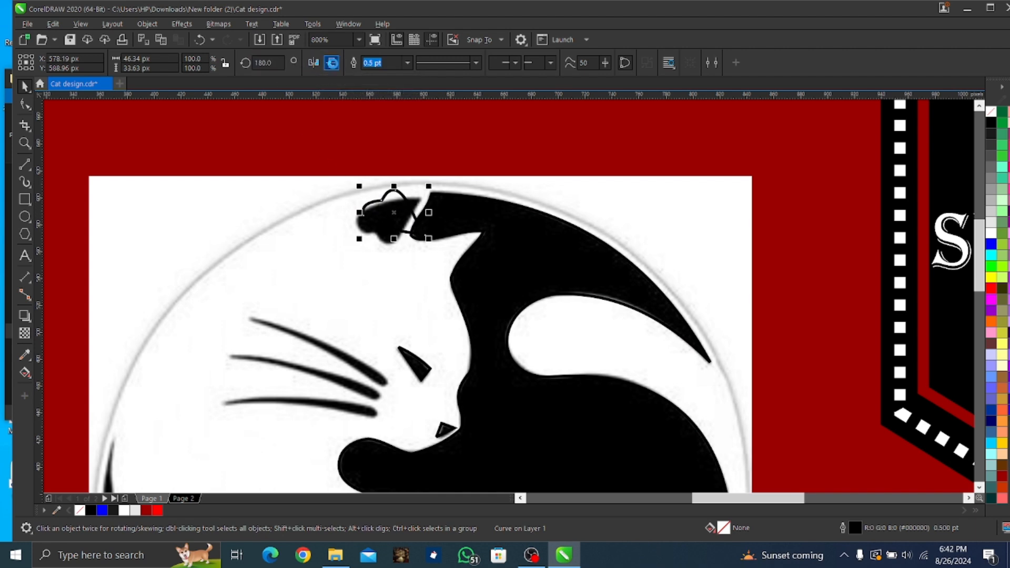
click(332, 63)
drag(392, 221, 389, 221)
scroll(308, 262, down, 2)
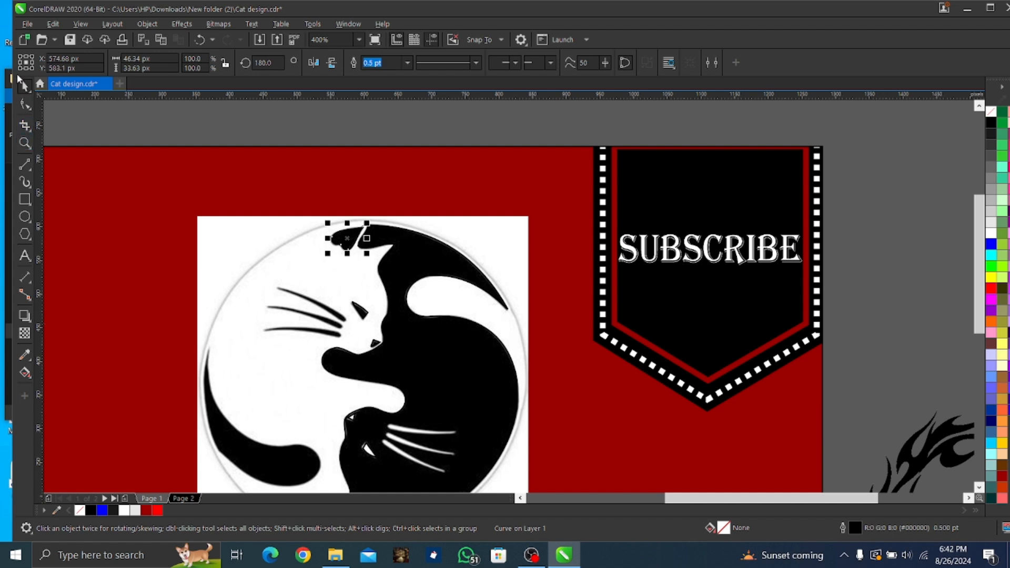
- Trace the black tail as a closed four-sided outline of straight line segments
click(22, 125)
click(24, 166)
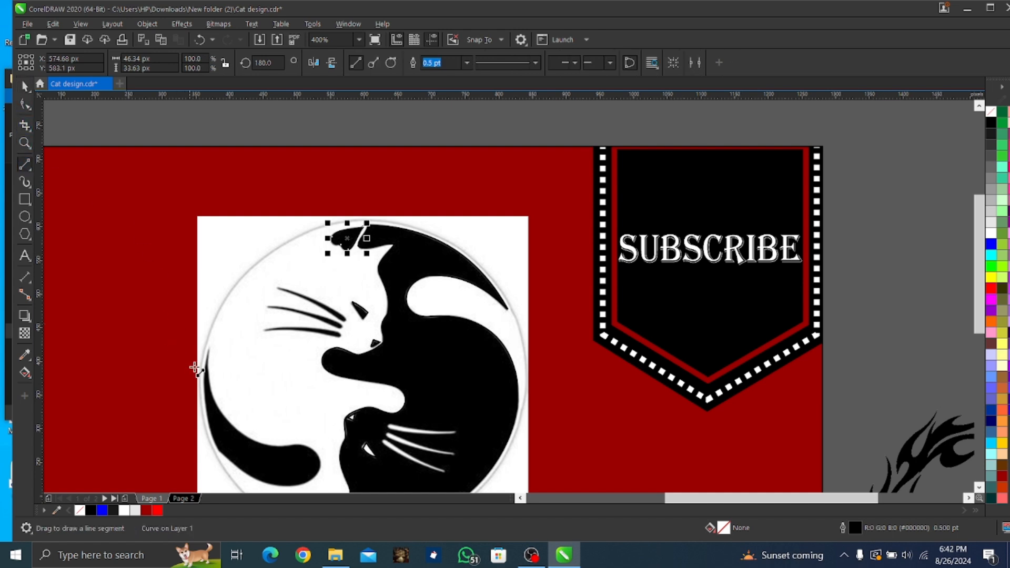
mouse_move(209, 344)
mouse_down()
mouse_move(232, 428)
mouse_move(289, 451)
mouse_move(280, 445)
mouse_up()
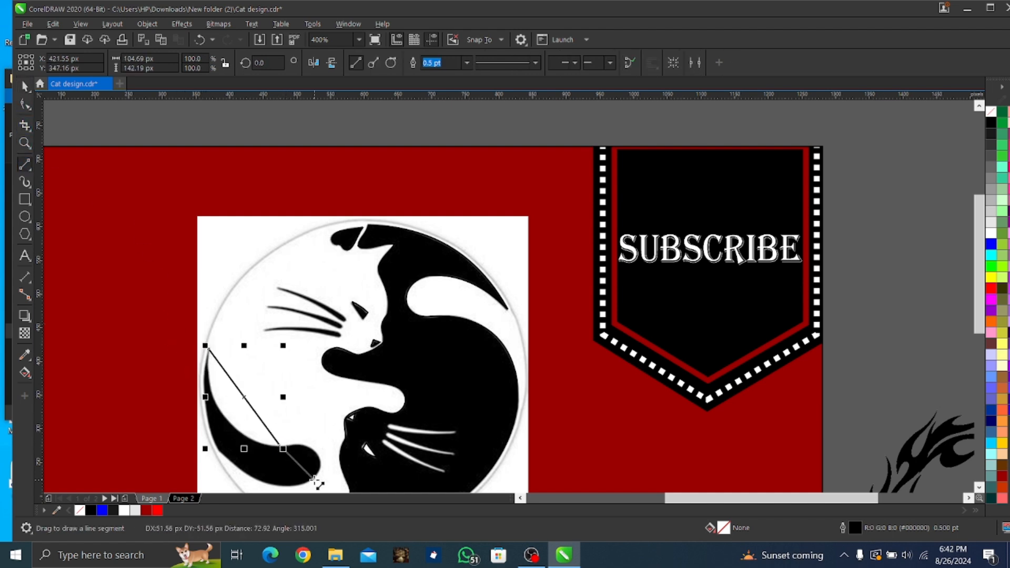
drag(315, 482, 218, 453)
drag(218, 453, 209, 348)
- Convert the black tail's outer side to a curve, bow it along the reference and move its end node onto the edge
click(25, 104)
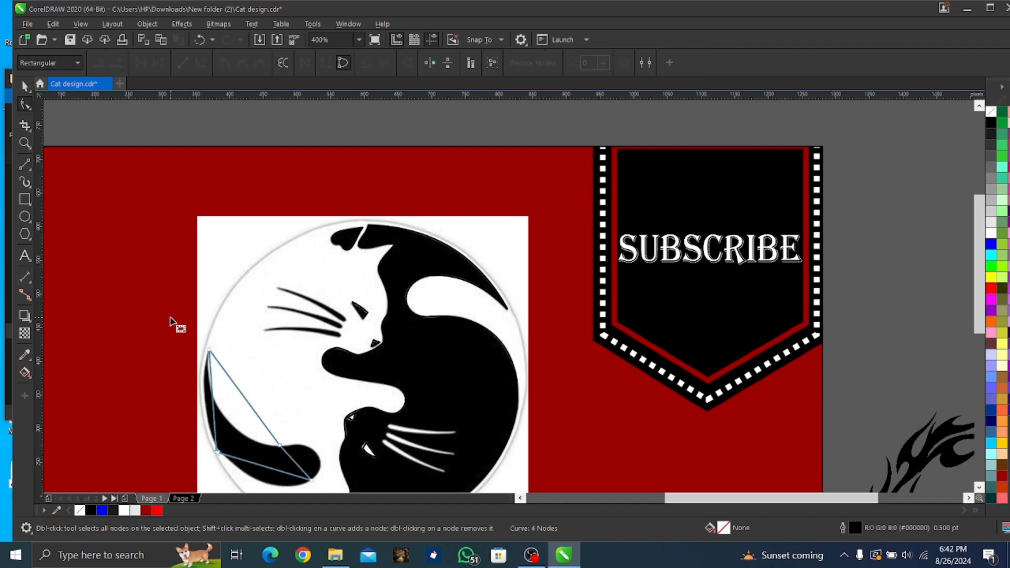
scroll(235, 418, up, 1)
scroll(268, 220, down, 1)
scroll(235, 137, up, 1)
right_click(252, 269)
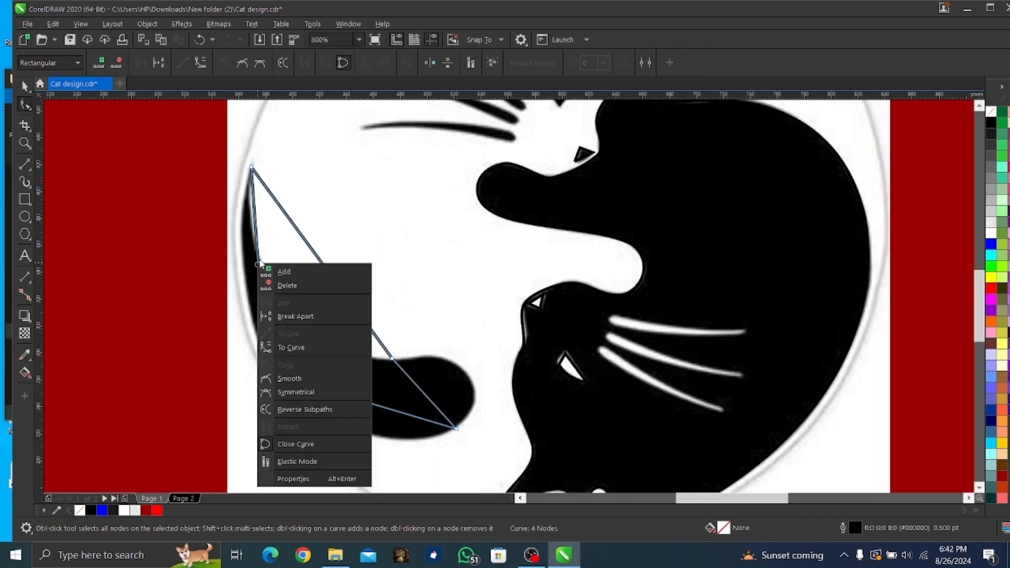
click(279, 270)
drag(259, 275, 243, 274)
drag(266, 372, 273, 372)
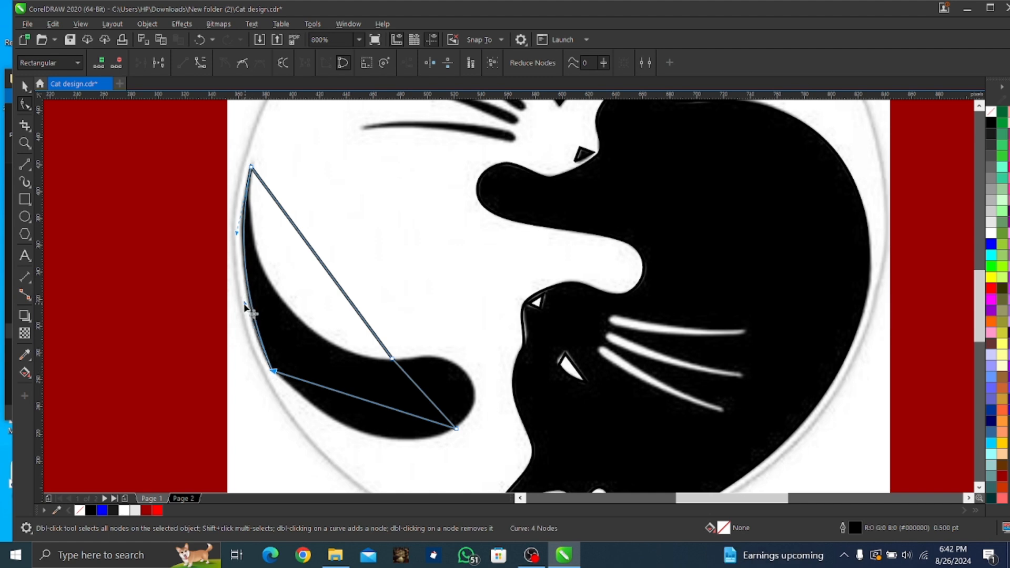
- Convert the black tail's lower edge and rounded end to curves and adjust their handles to follow the reference
right_click(355, 401)
click(400, 273)
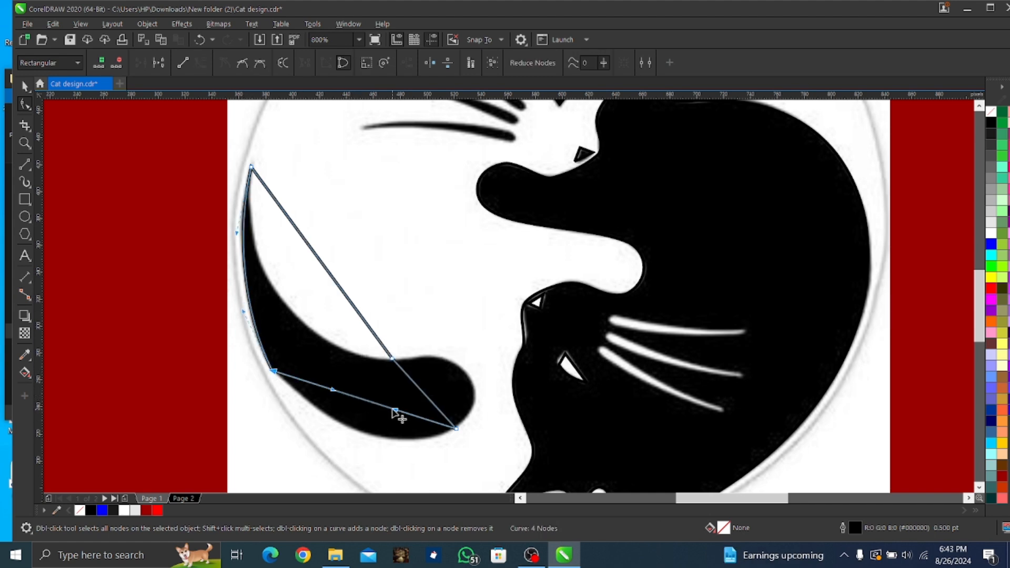
drag(395, 410, 388, 463)
drag(333, 390, 316, 417)
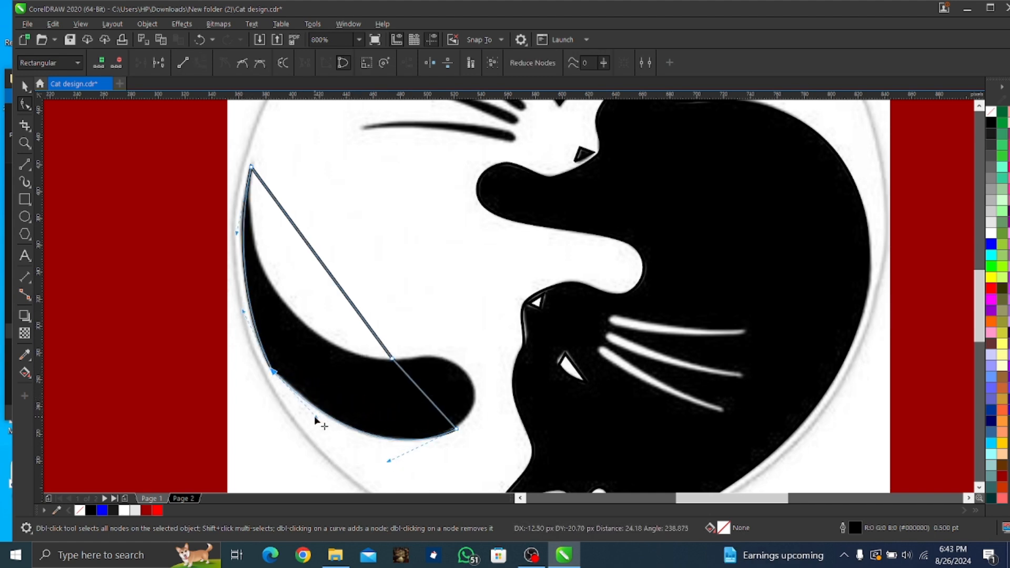
right_click(422, 393)
click(444, 278)
drag(423, 394, 456, 346)
click(392, 358)
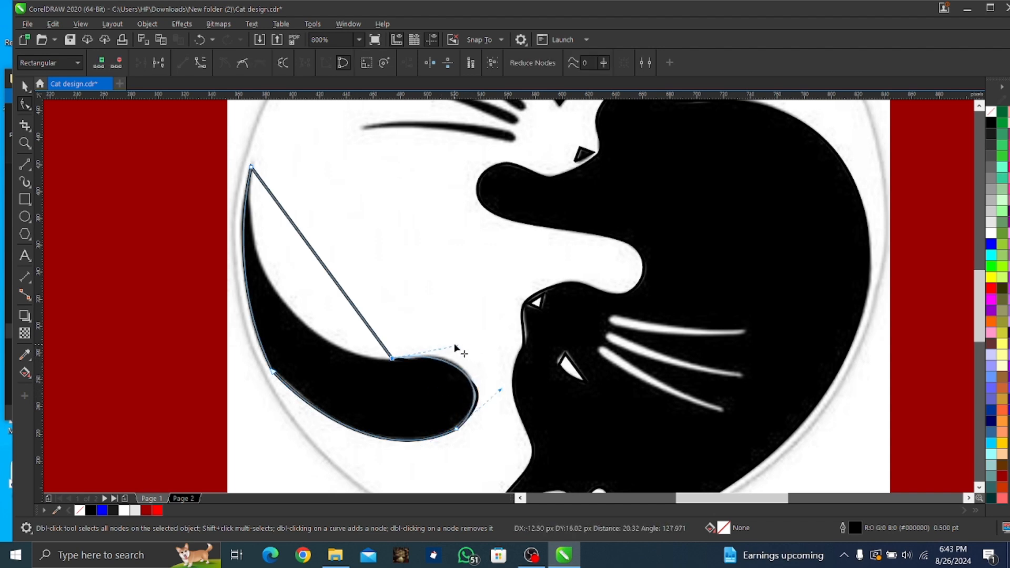
- Convert the black tail's inner edge to a curve, bend it along the reference and fine-tune the handles where it meets the rounded end
right_click(314, 258)
click(338, 336)
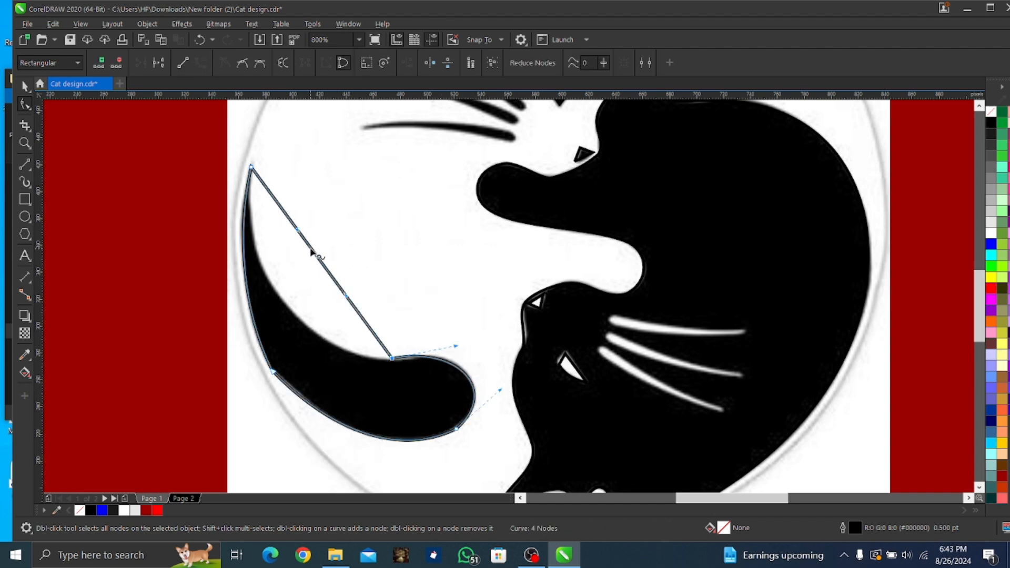
drag(322, 265, 282, 299)
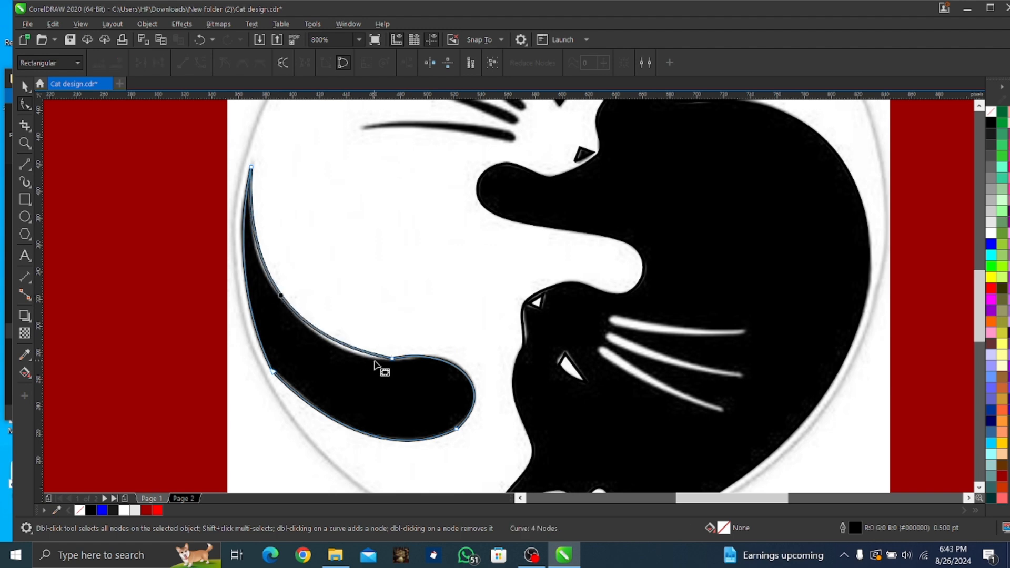
click(392, 358)
drag(294, 340, 293, 349)
drag(456, 346, 452, 349)
scroll(382, 357, down, 1)
scroll(511, 330, up, 1)
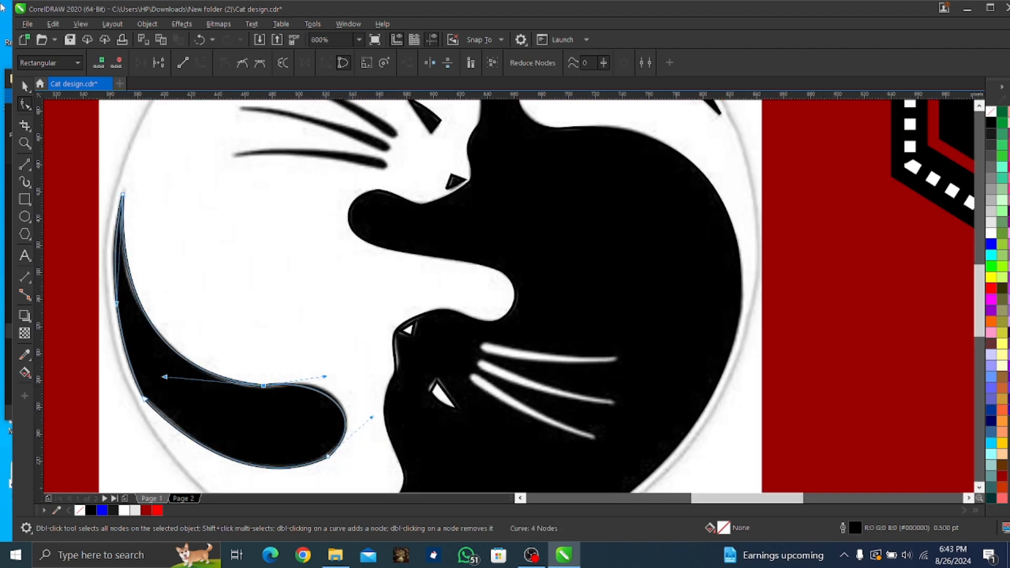
- Trace the black cat's uppermost whisker with straight line segments, about 98 by 13 px
key(F5)
drag(616, 359, 480, 348)
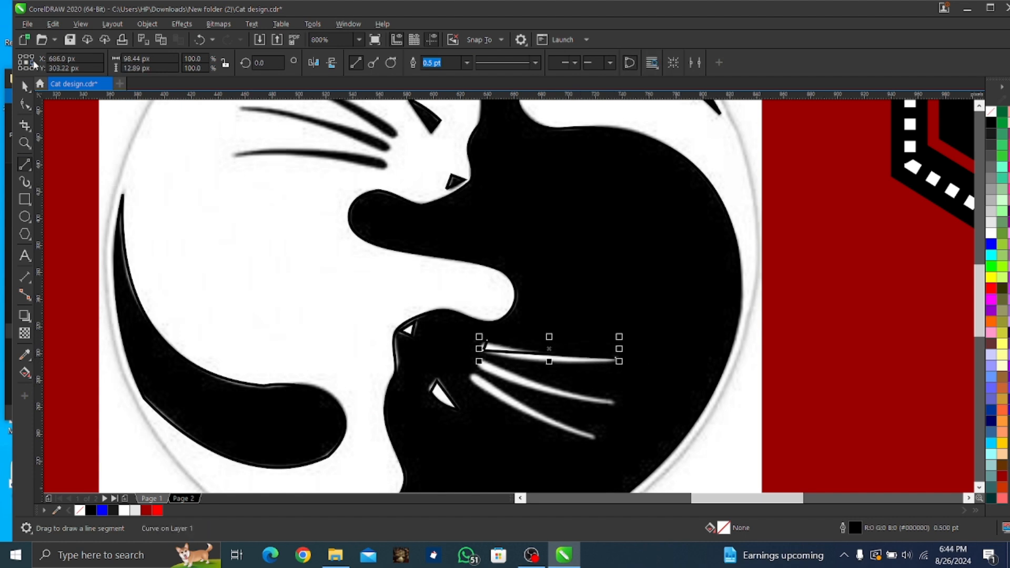
- Convert the thick end of the black cat's uppermost whisker to a curve and bow it outward around the reference's rounded tip
click(24, 105)
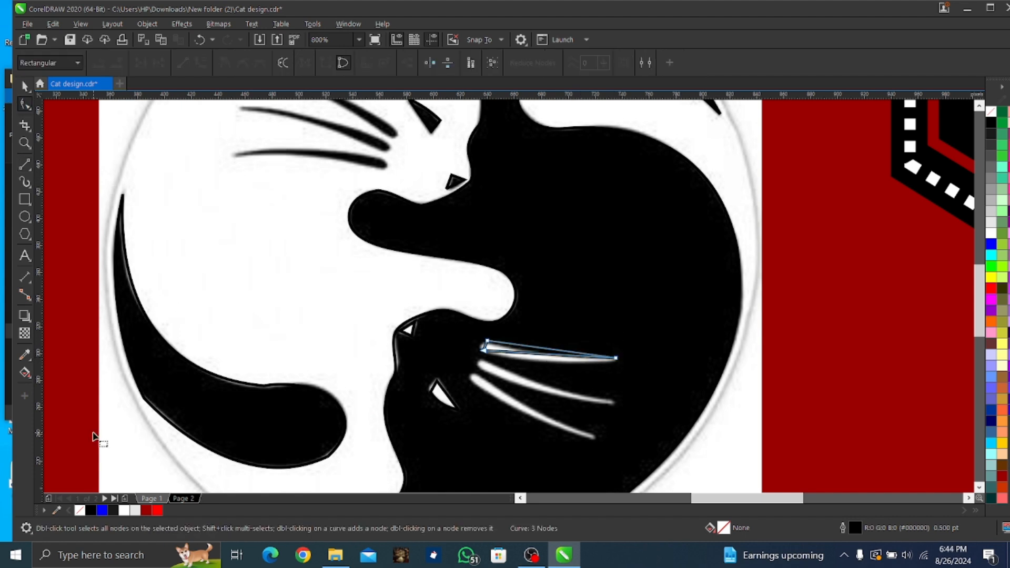
scroll(486, 334, up, 2)
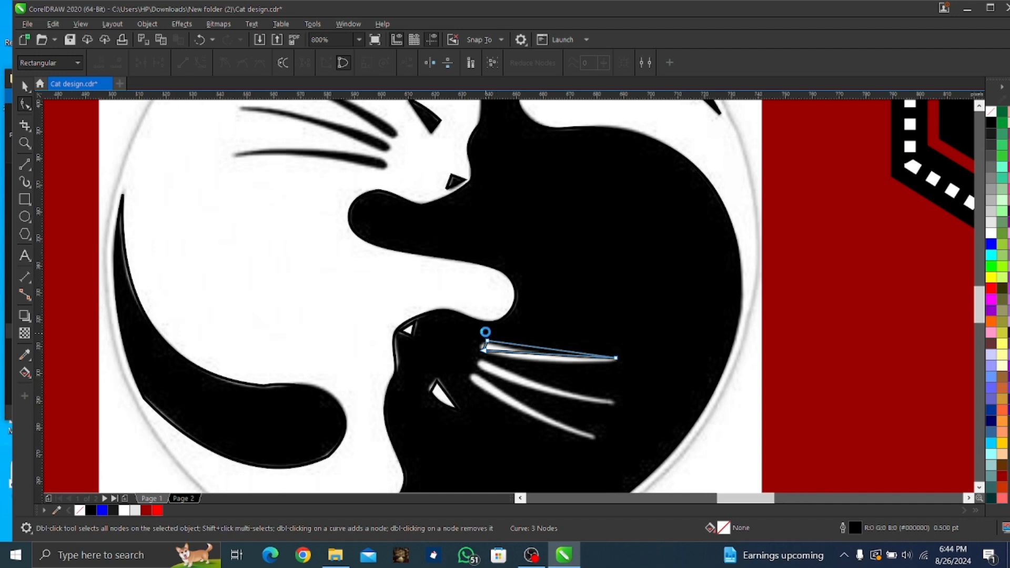
right_click(483, 382)
click(527, 241)
drag(483, 381, 460, 375)
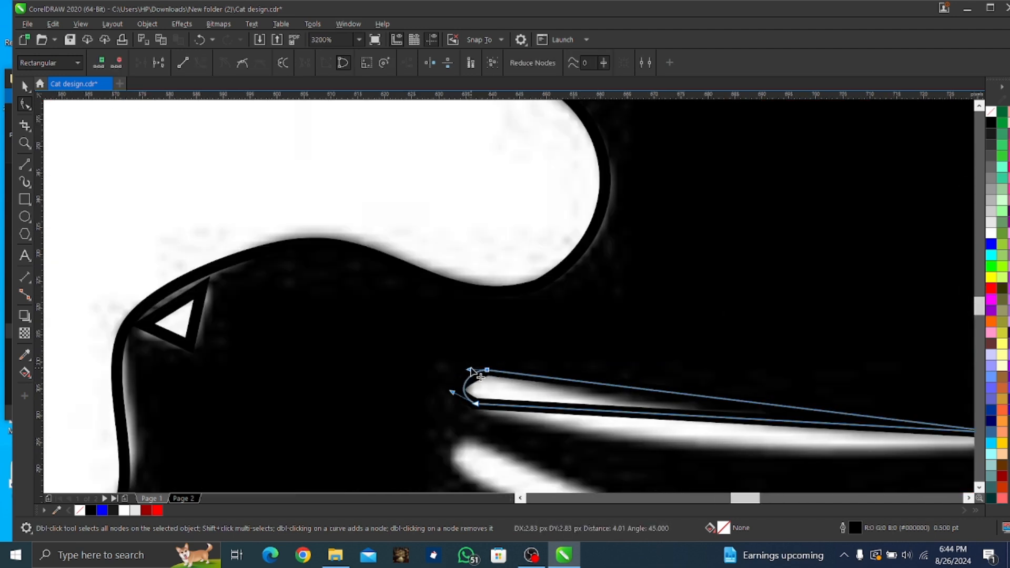
- Convert both long sides of the uppermost whisker to curves and bend them along the reference
scroll(510, 406, down, 1)
right_click(625, 409)
click(674, 271)
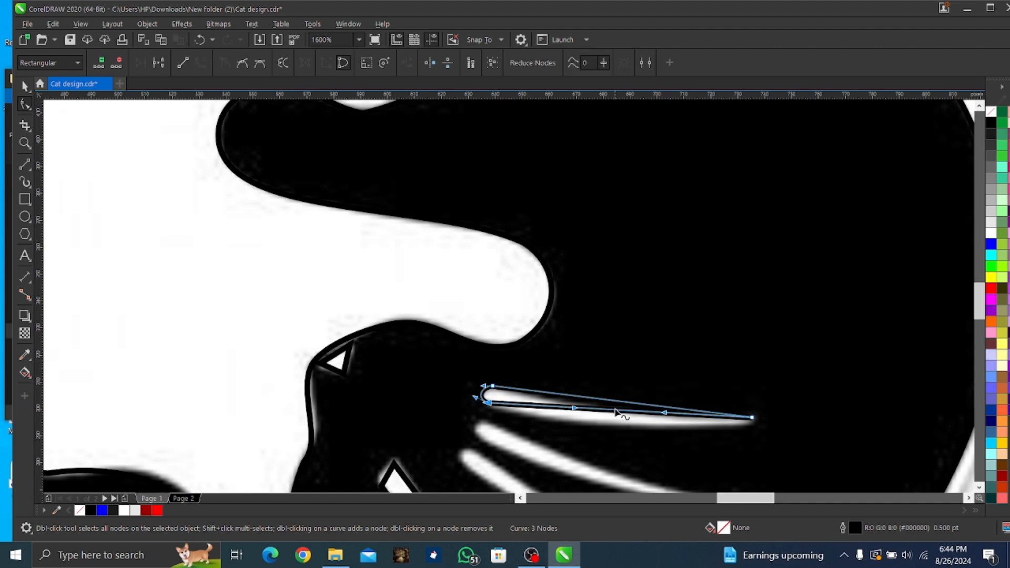
right_click(627, 405)
click(658, 262)
drag(617, 401, 619, 410)
scroll(621, 403, down, 1)
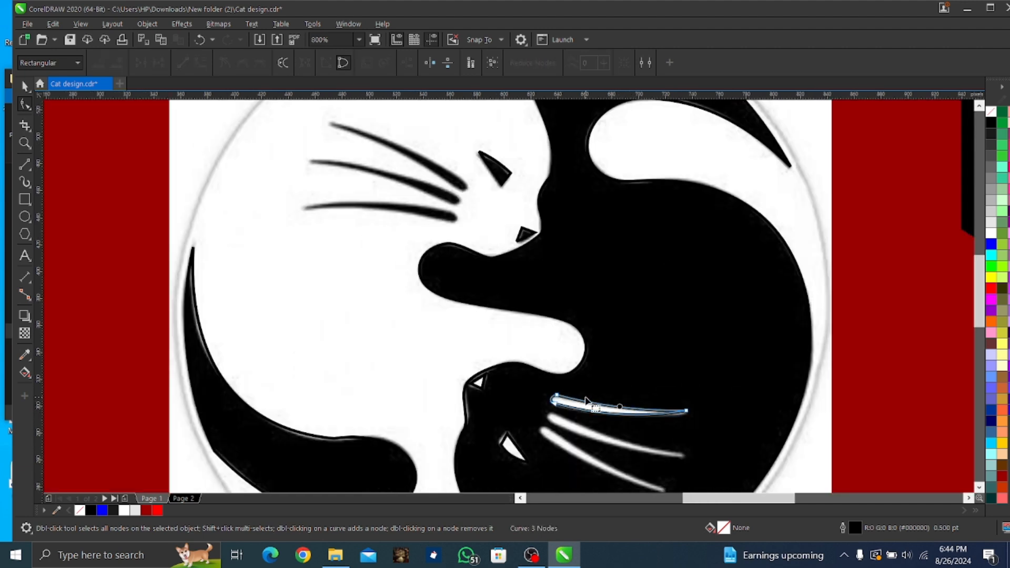
- Duplicate the uppermost whisker tracing and nudge the copy straight down to 20 px below the original
key(space)
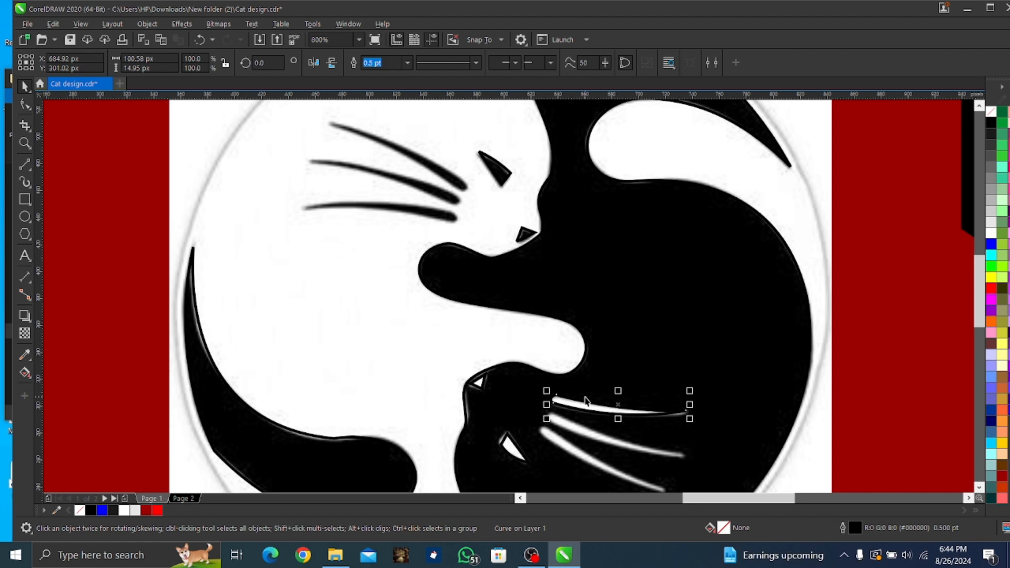
key(Down)
key(Down)
key(Down)
key(Up)
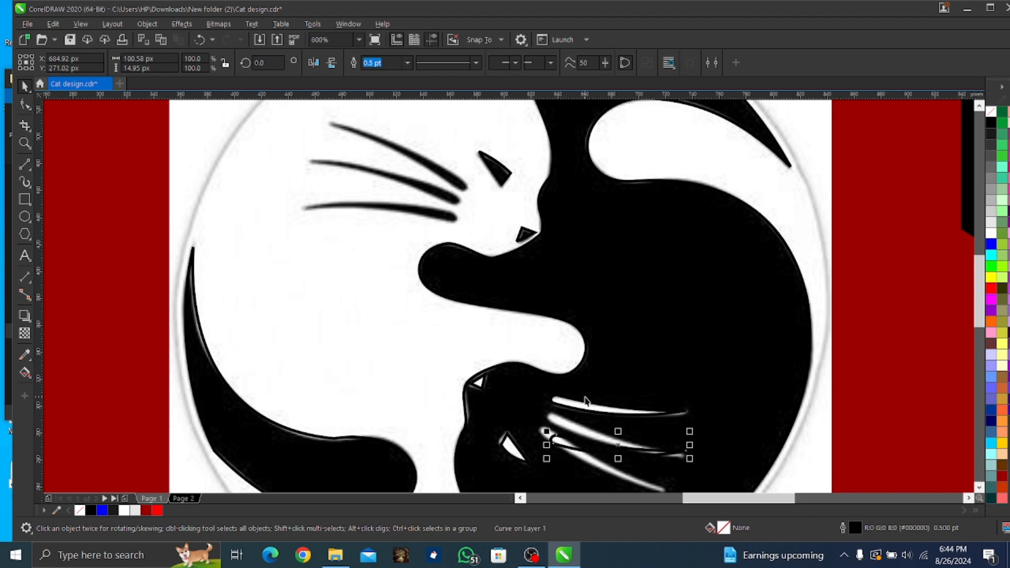
key(Up)
key(Down)
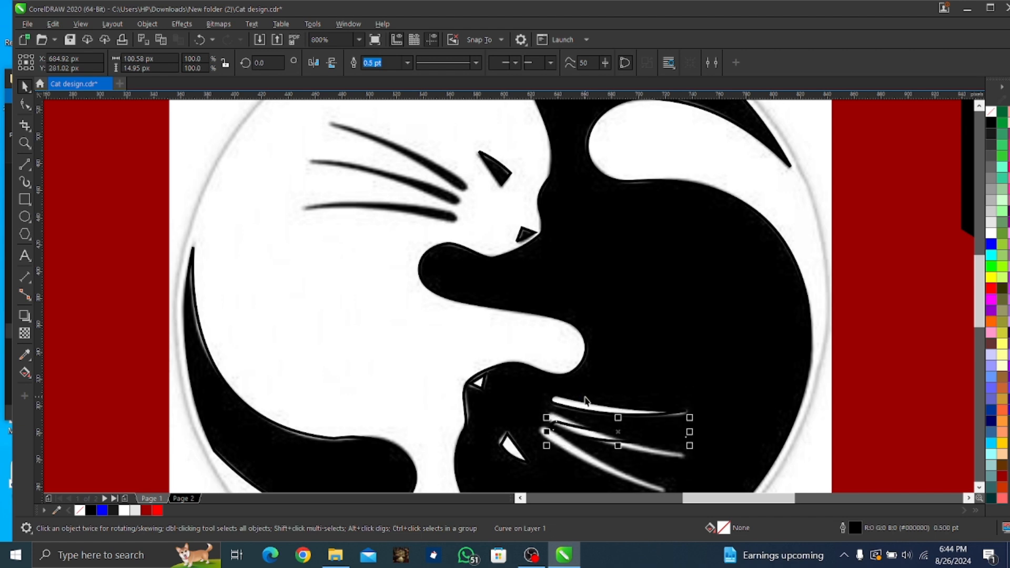
- Rotate the whisker copy clockwise to about 348.9 degrees and fit it over the black cat's middle whisker
scroll(536, 442, up, 1)
click(690, 446)
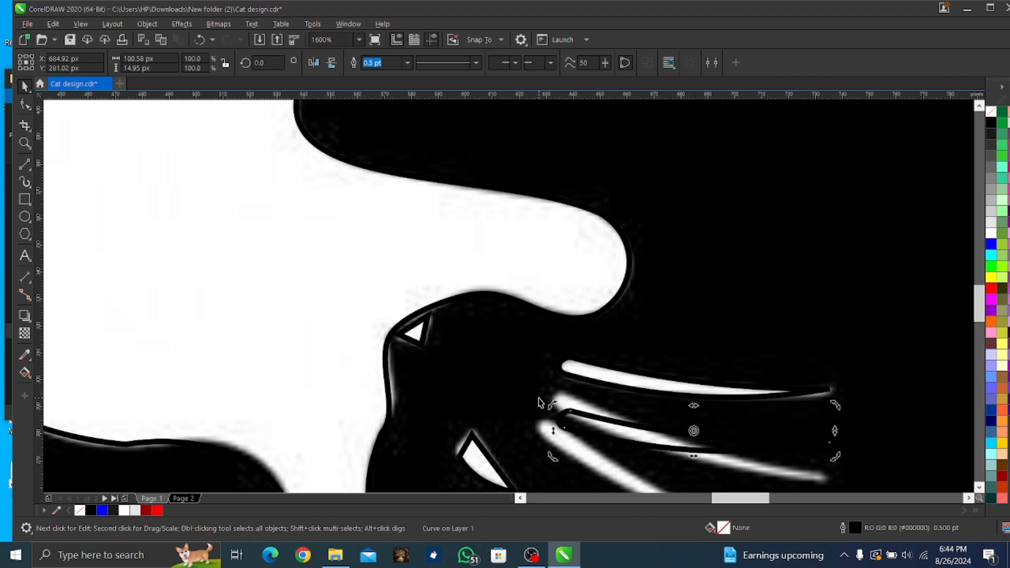
drag(551, 403, 556, 389)
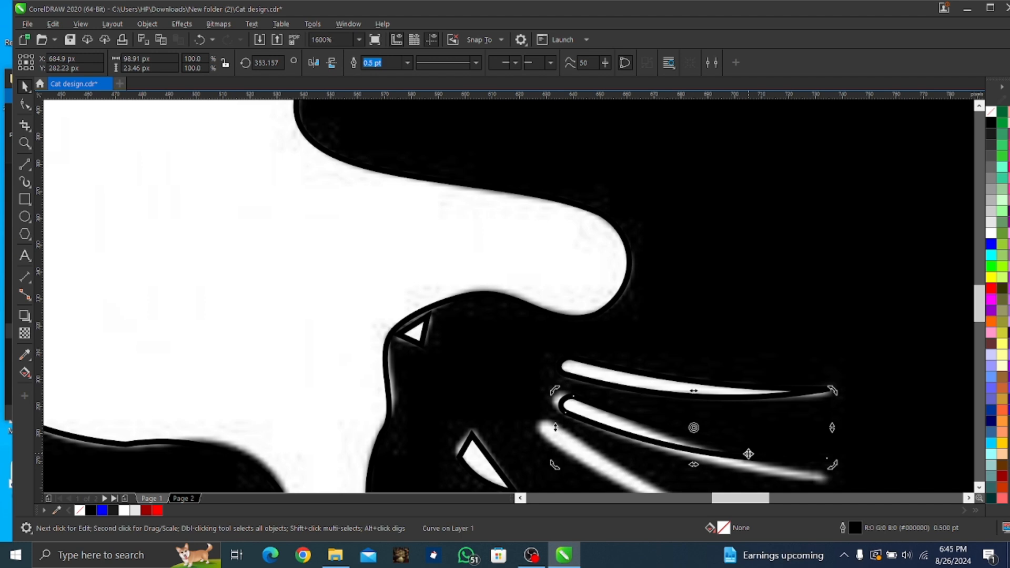
drag(748, 454, 744, 461)
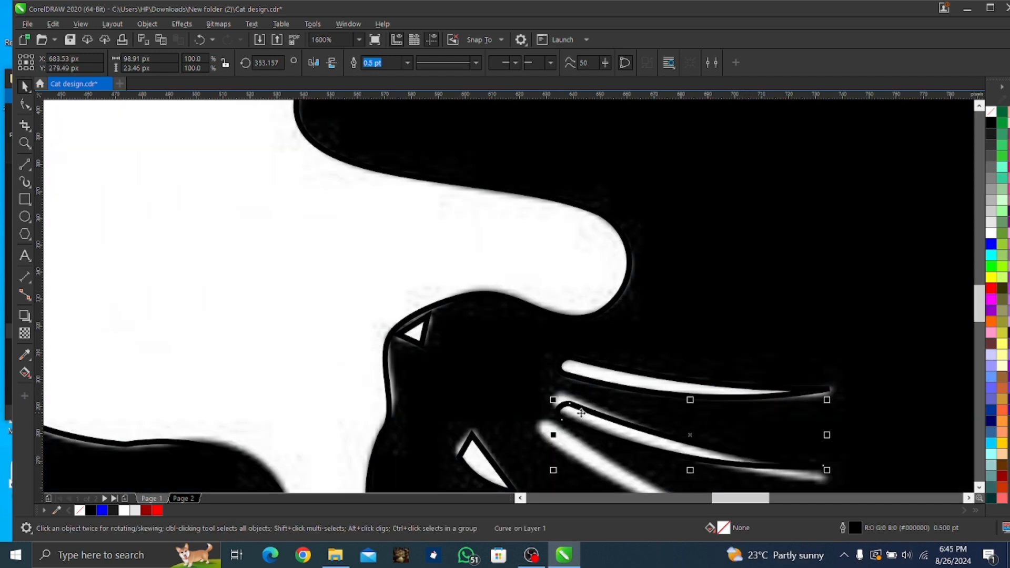
click(580, 412)
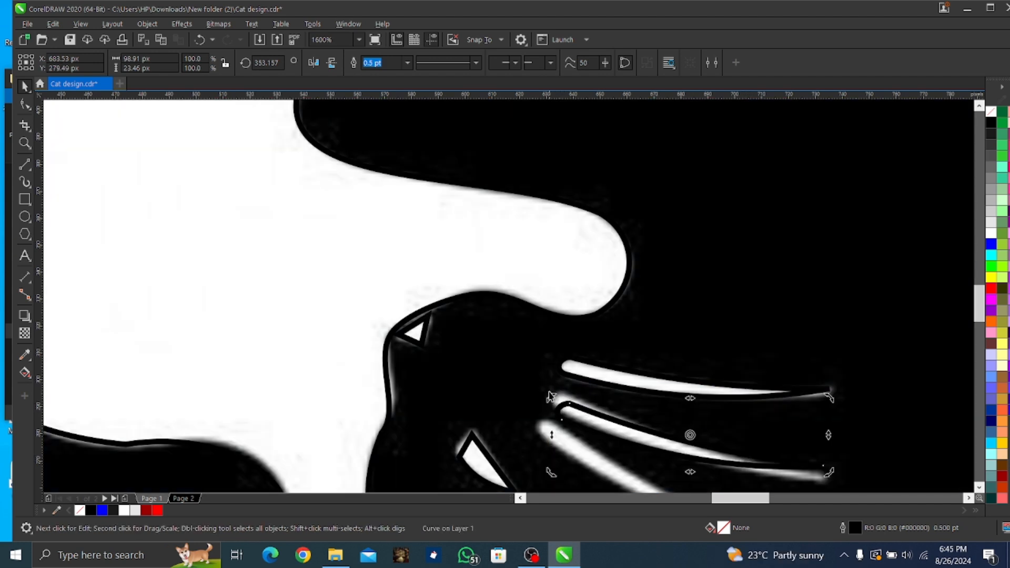
drag(550, 395, 553, 389)
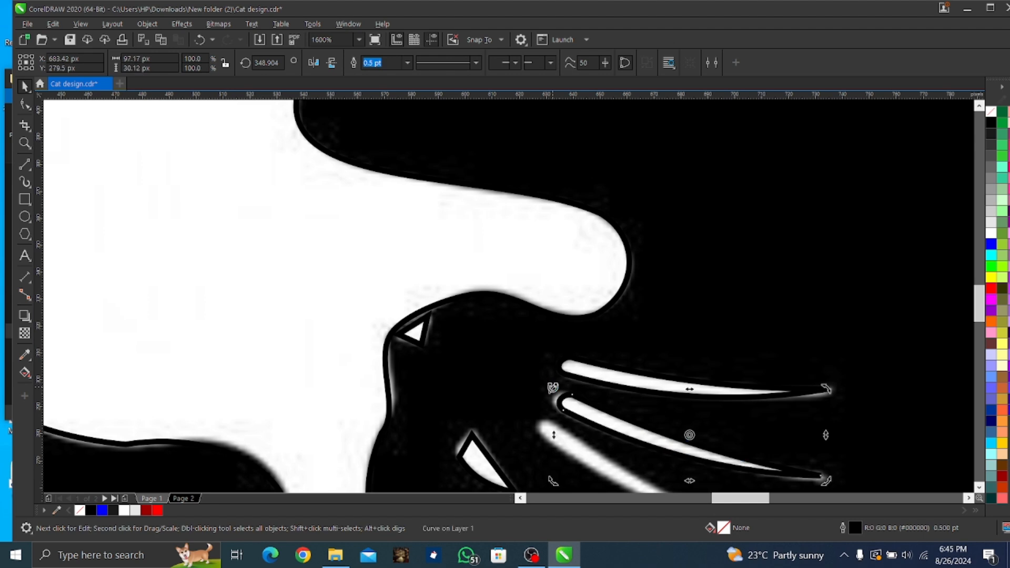
click(681, 453)
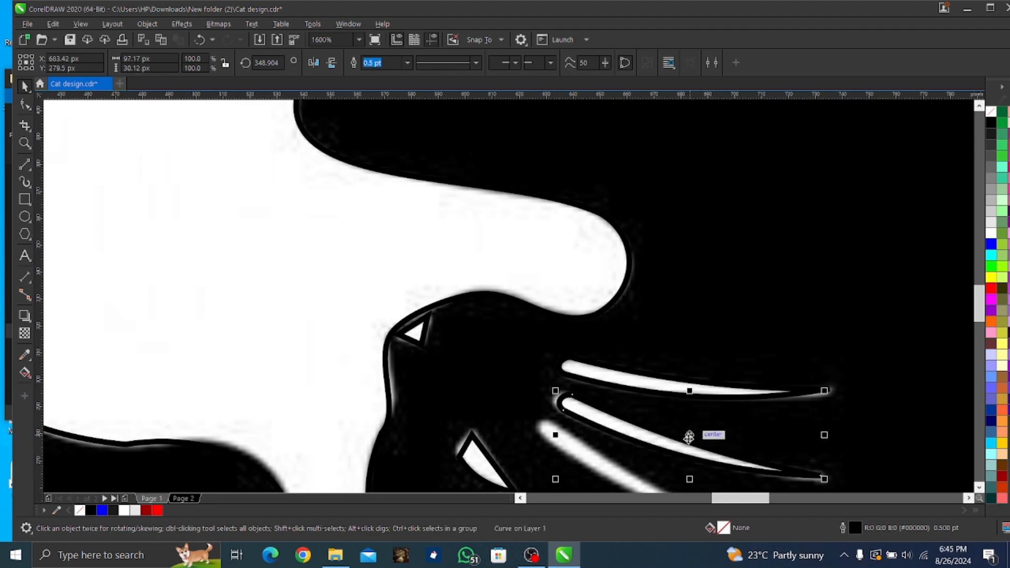
drag(687, 436, 684, 436)
- Duplicate the middle whisker tracing and nudge the copy 20 px down toward the lowest whisker
scroll(690, 419, down, 2)
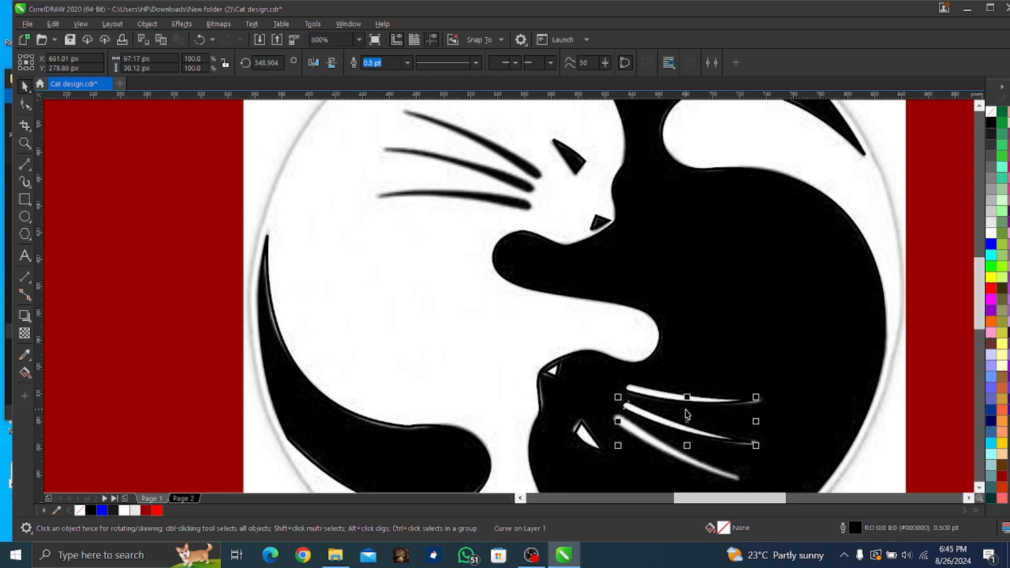
key(Down)
key(Down)
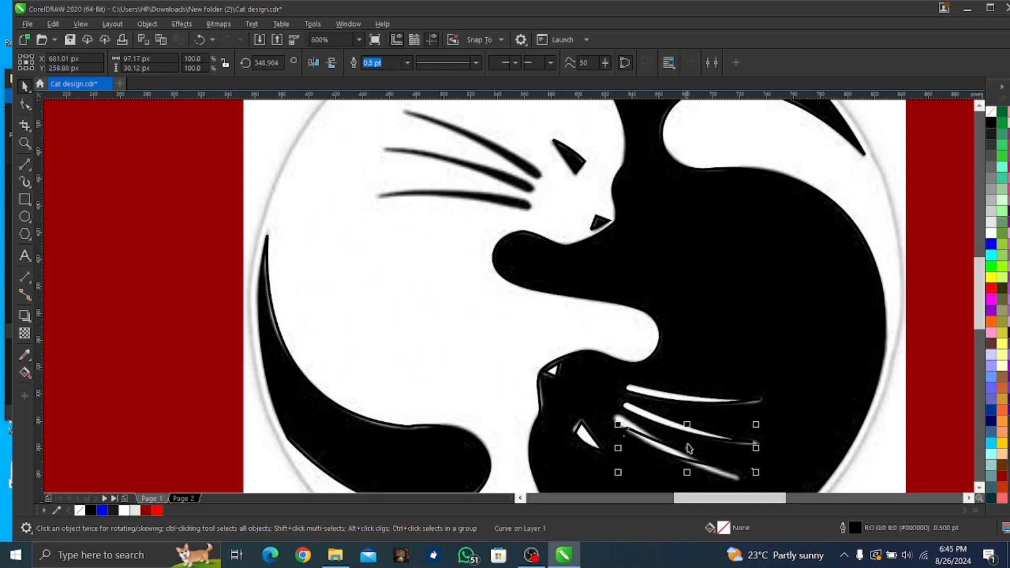
- Rotate the new copy to about 337.5 degrees and align it with the black cat's lowest whisker
scroll(675, 462, up, 2)
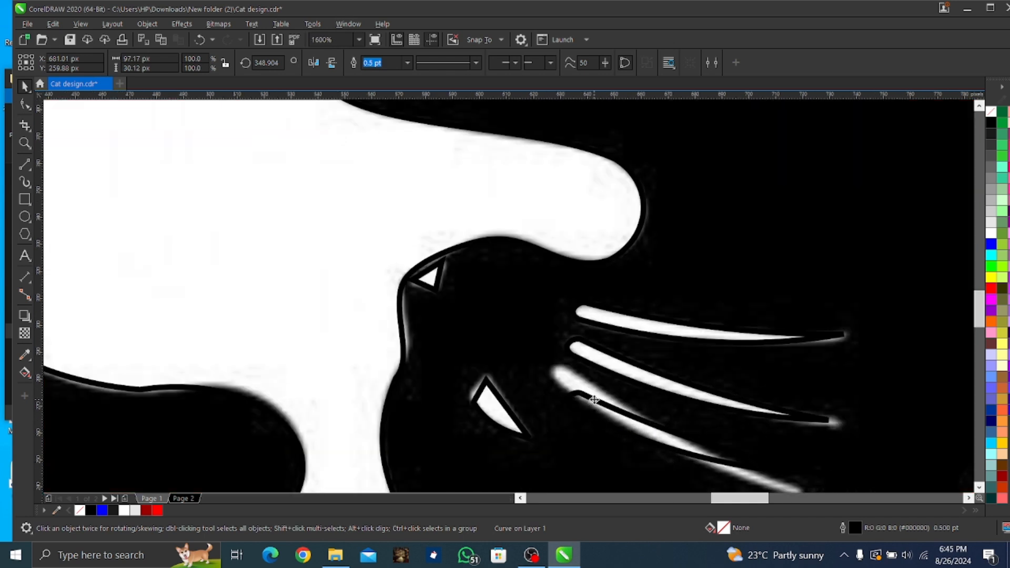
click(595, 400)
drag(563, 387, 599, 353)
scroll(635, 341, down, 1)
scroll(600, 353, up, 1)
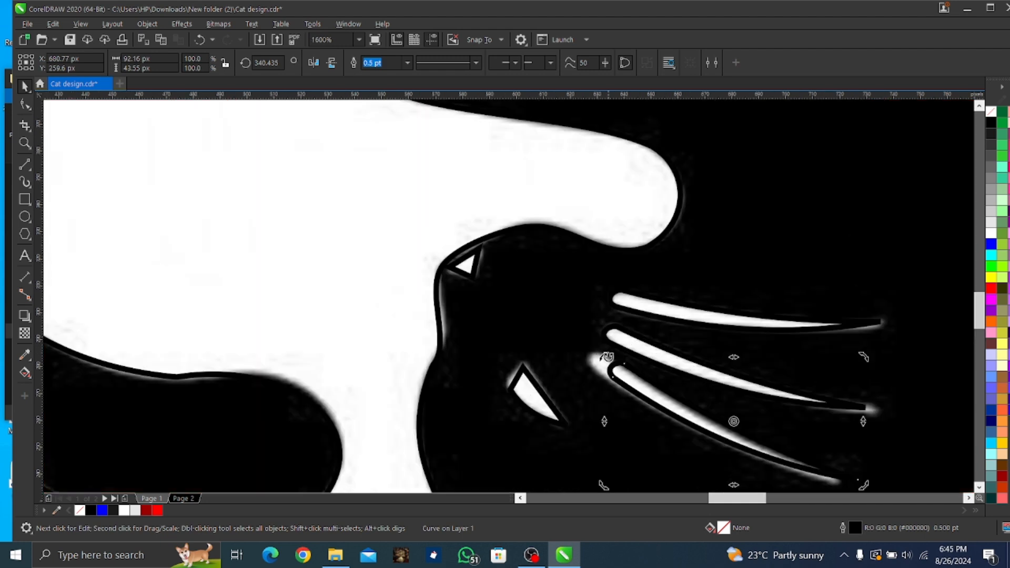
drag(733, 419, 712, 415)
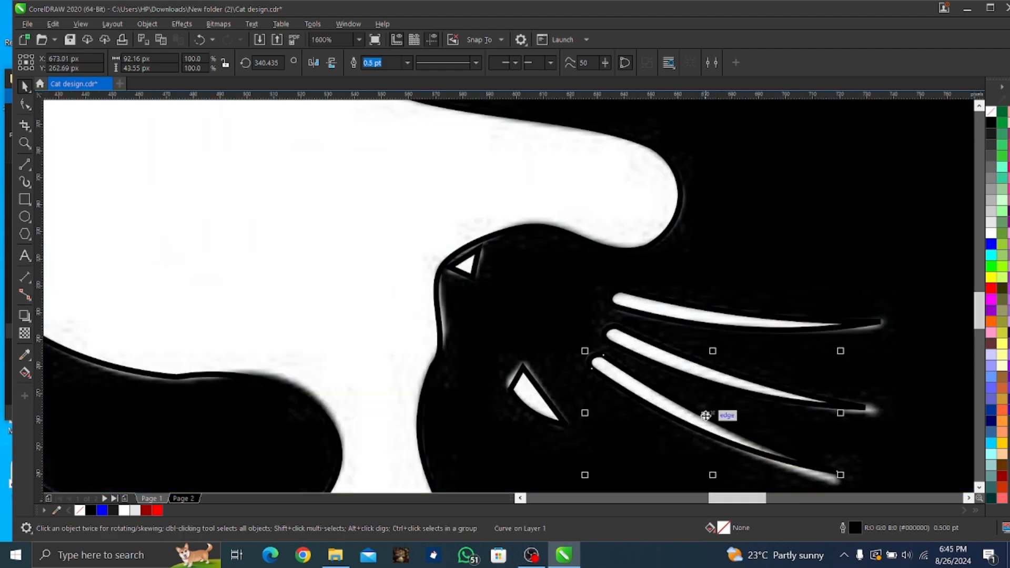
click(698, 423)
drag(845, 477, 840, 481)
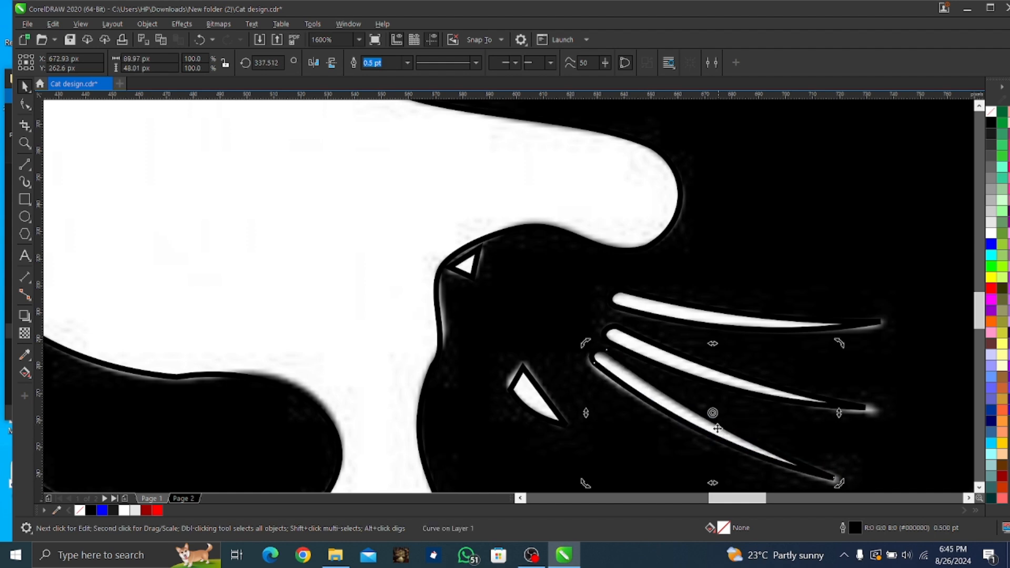
click(717, 429)
drag(713, 418, 715, 428)
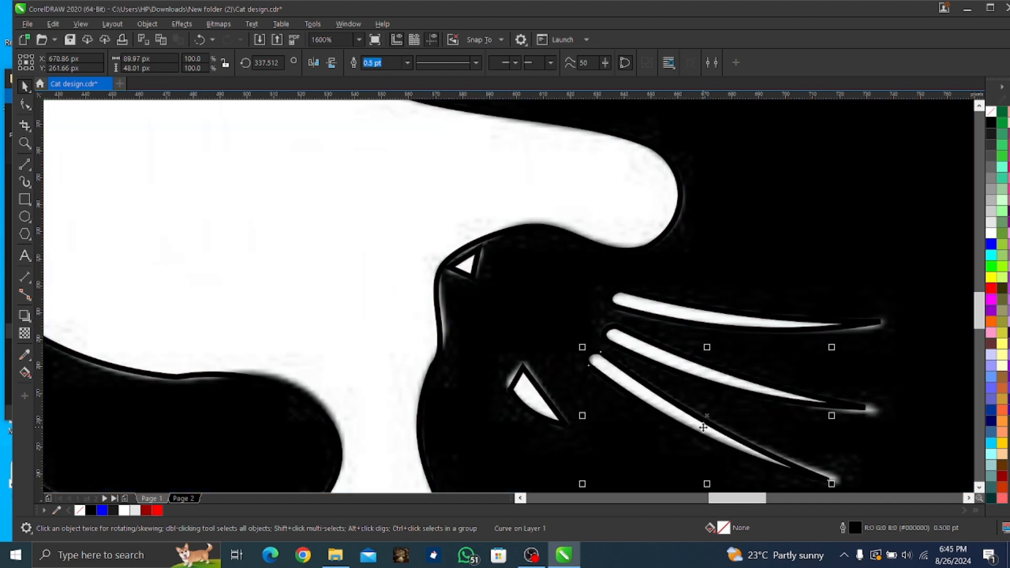
- Move the separate flame ring image from beside the red banner to the empty area above it
scroll(704, 427, down, 2)
scroll(702, 429, down, 1)
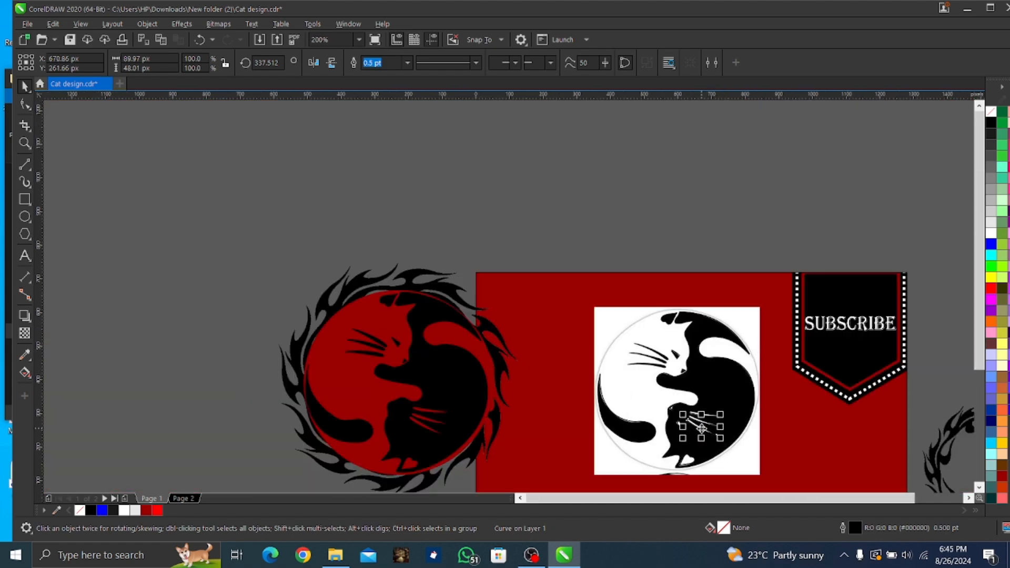
scroll(702, 429, down, 1)
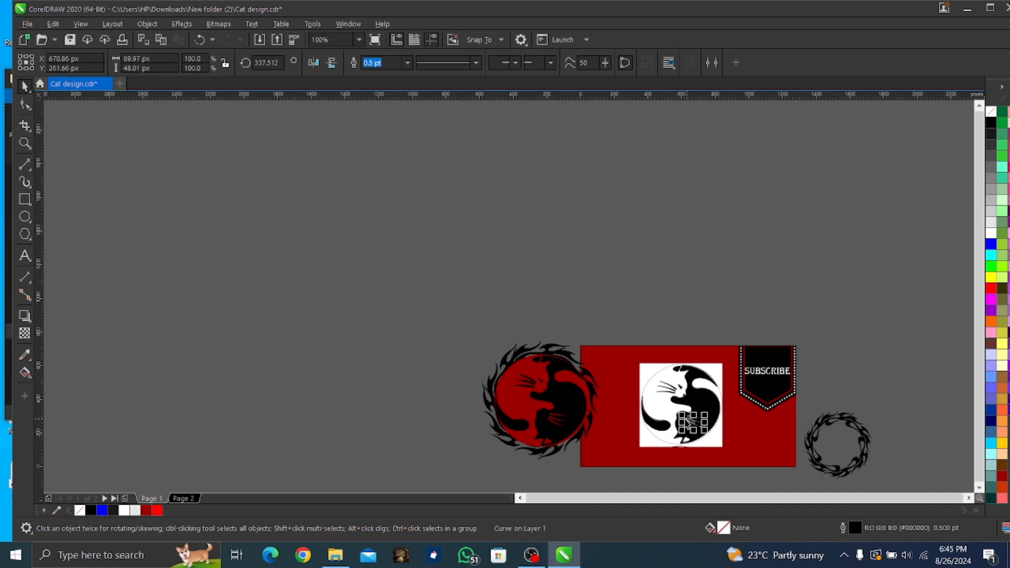
click(833, 359)
mouse_move(834, 358)
mouse_down()
mouse_move(739, 313)
mouse_move(723, 263)
mouse_up()
- Duplicate the black cat's three whisker tracings and move the copies onto the white cat's whiskers
scroll(768, 439, up, 1)
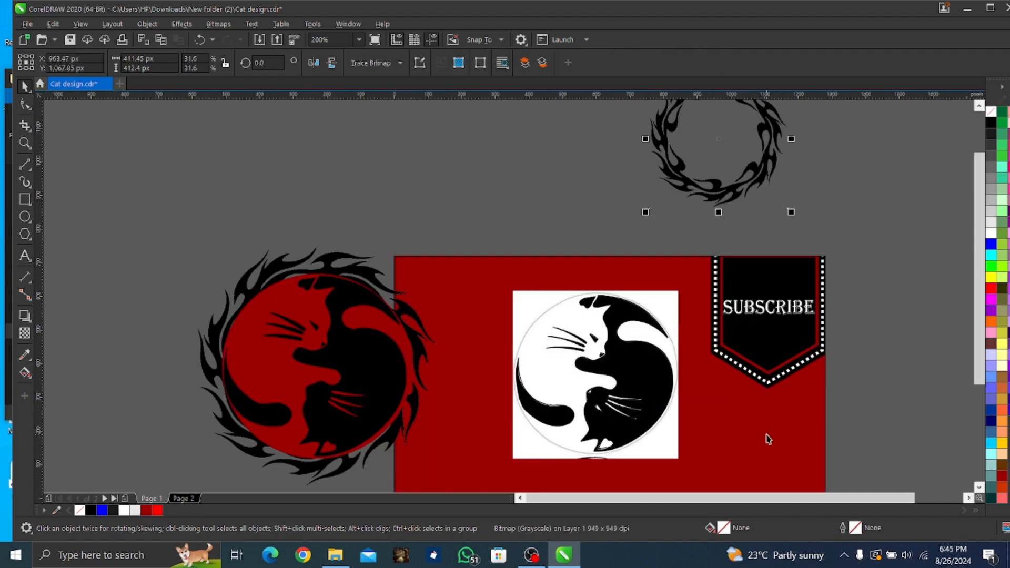
drag(855, 374, 604, 440)
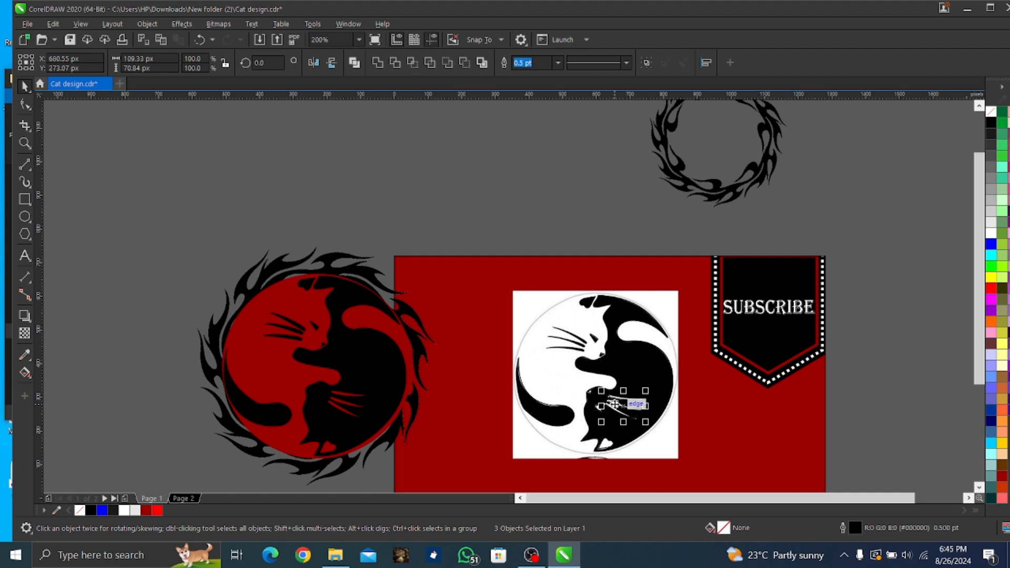
key(ctrl+d)
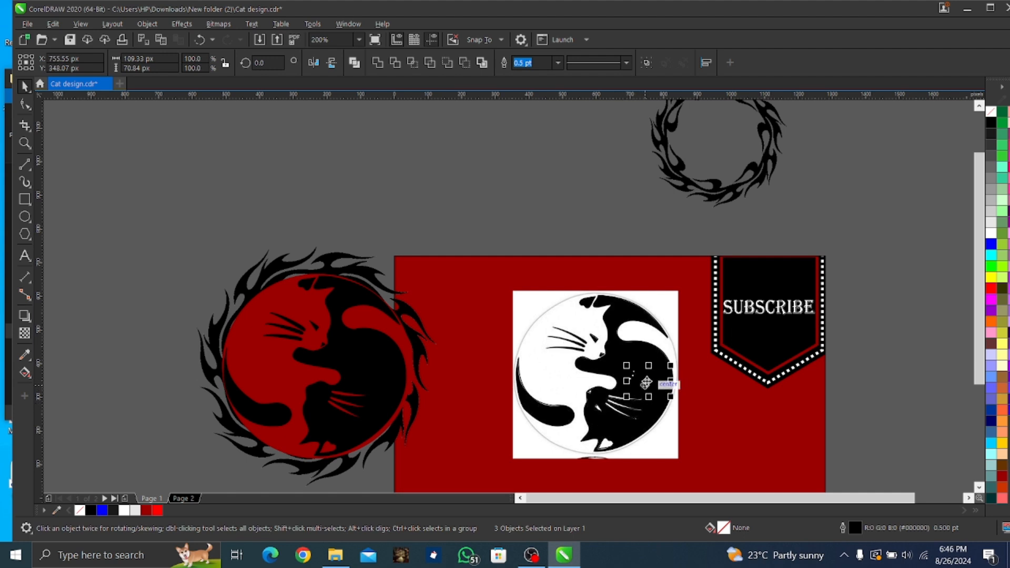
drag(649, 386, 569, 344)
- Mirror the copied whiskers horizontally and vertically, and align them with the white cat's whiskers in the reference
click(311, 65)
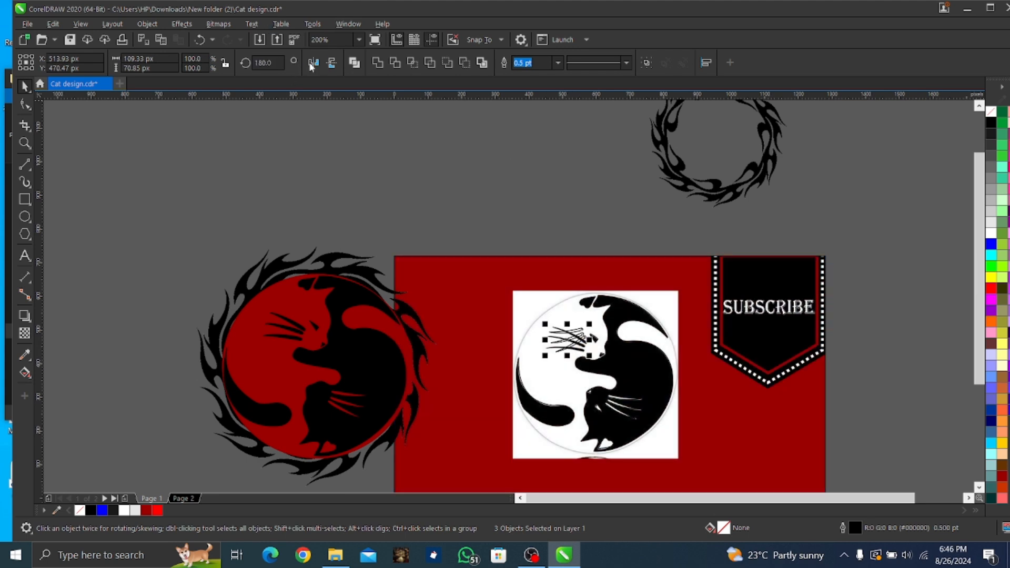
click(330, 63)
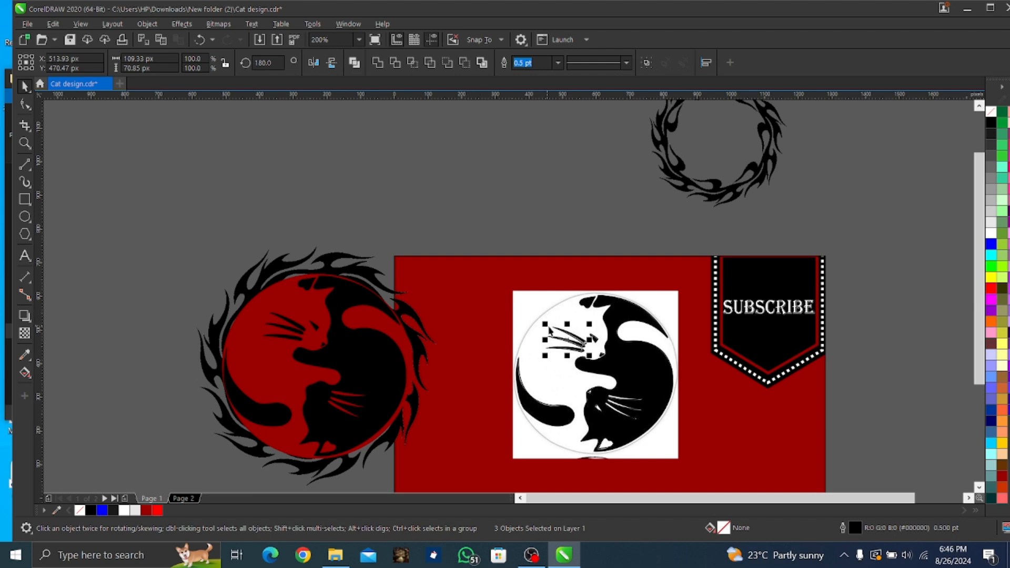
scroll(548, 330, up, 3)
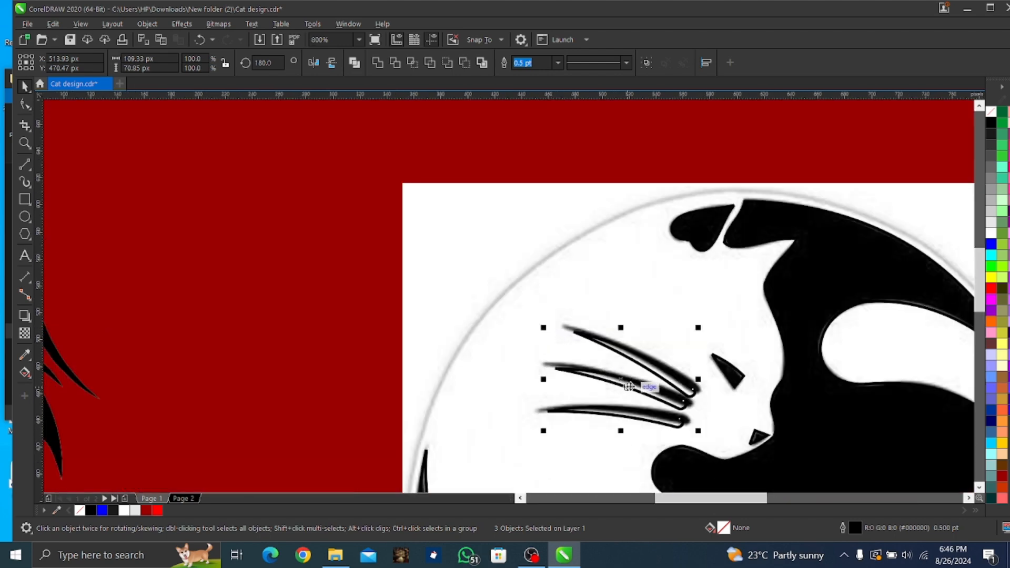
drag(623, 382, 625, 371)
- Try to move the traced emblem together with its reference image off the red banner
scroll(625, 372, down, 4)
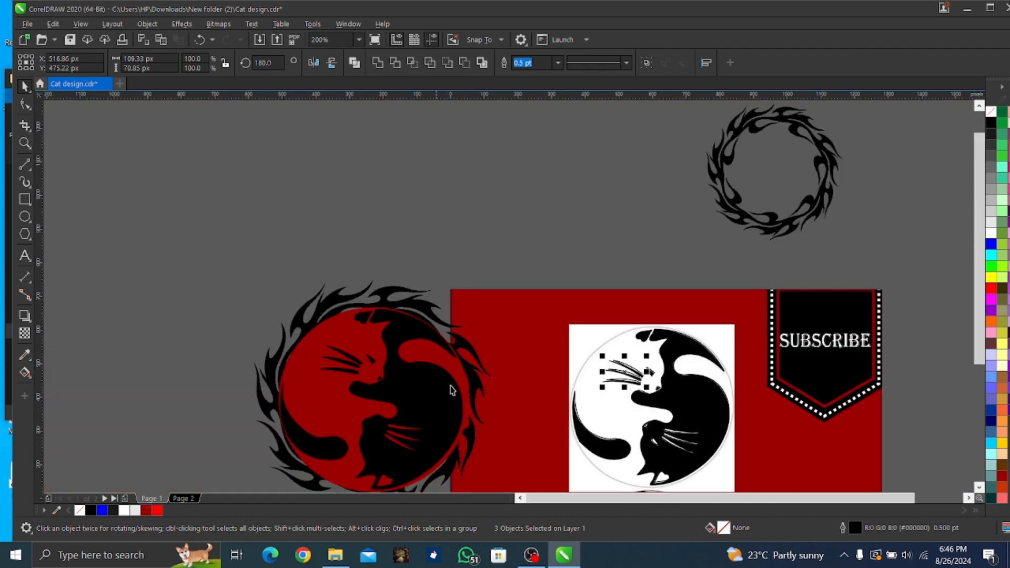
scroll(573, 382, down, 1)
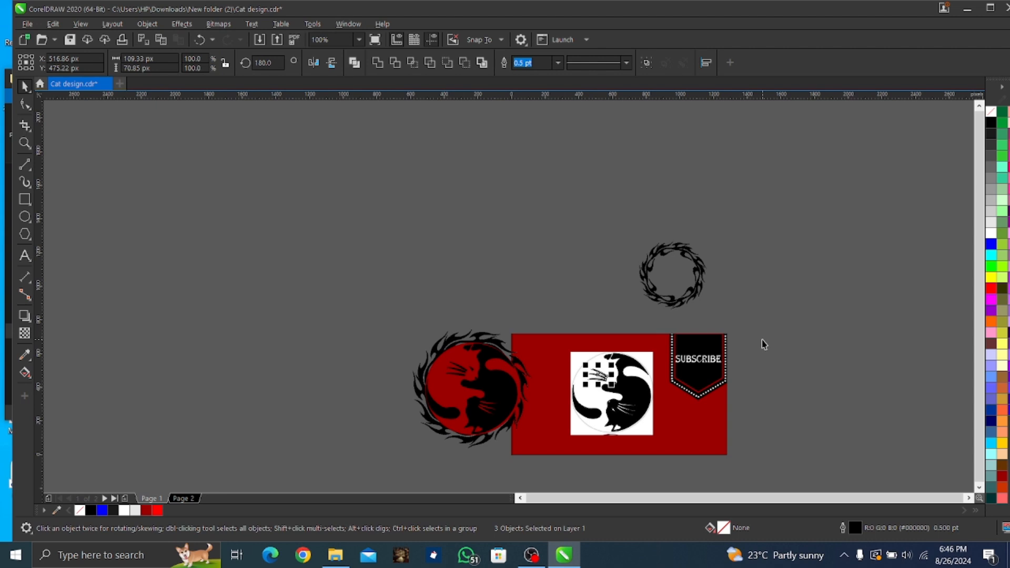
drag(762, 340, 544, 477)
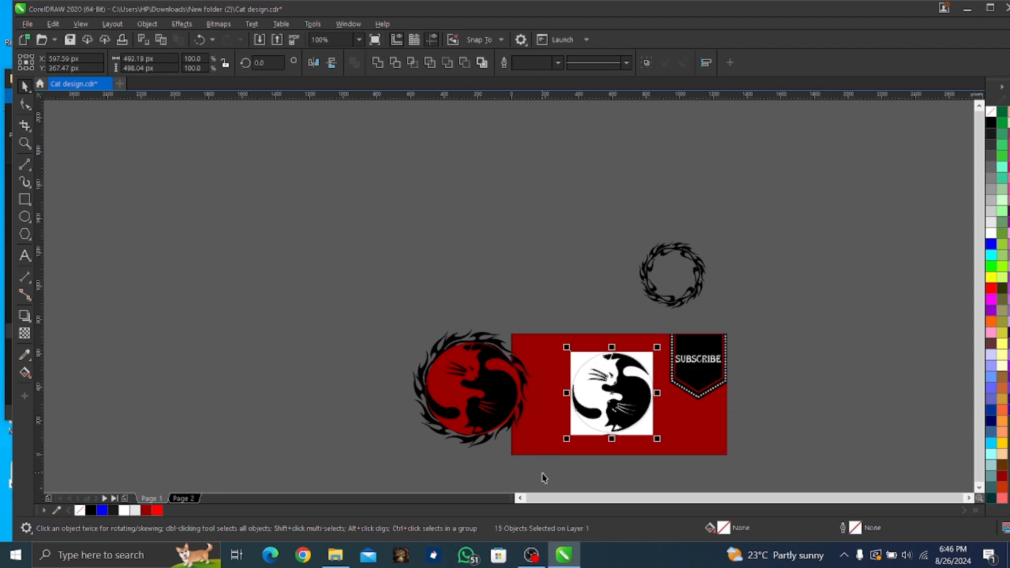
drag(613, 392, 836, 374)
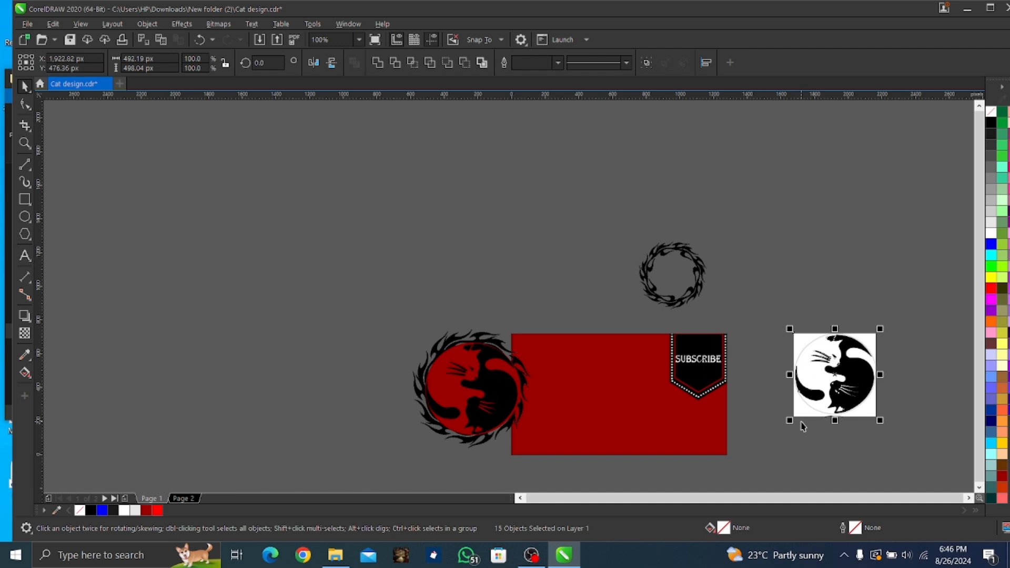
key(ctrl+z)
click(775, 397)
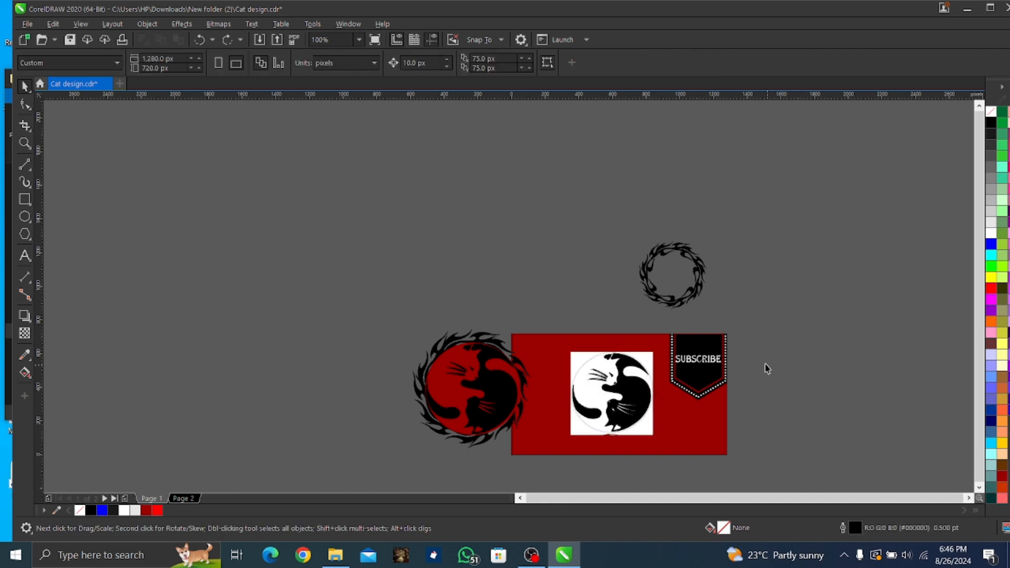
- Move the traced cat emblem off the red banner to the empty area beside it, and delete the reference image
drag(713, 342, 573, 436)
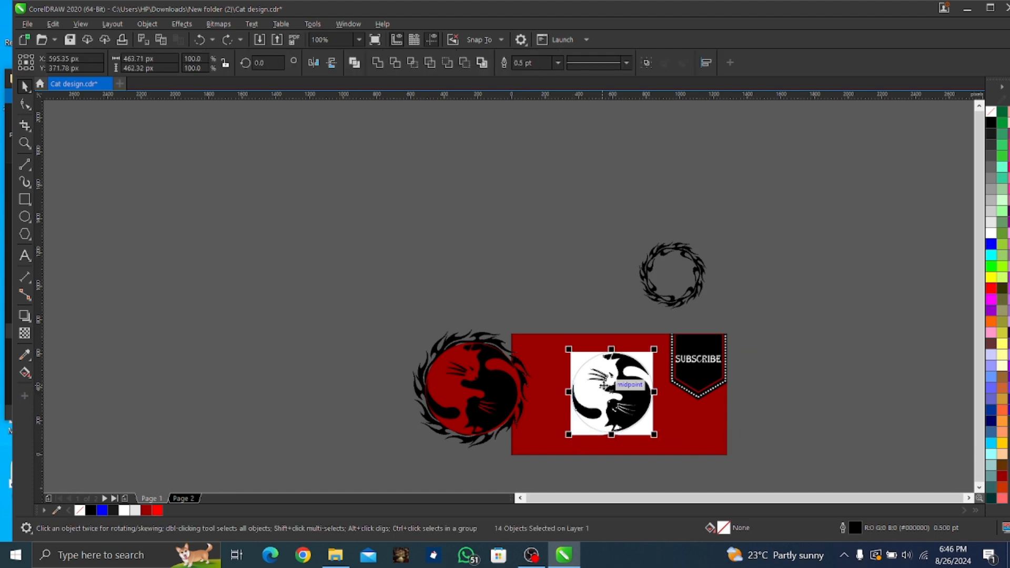
drag(601, 399, 822, 406)
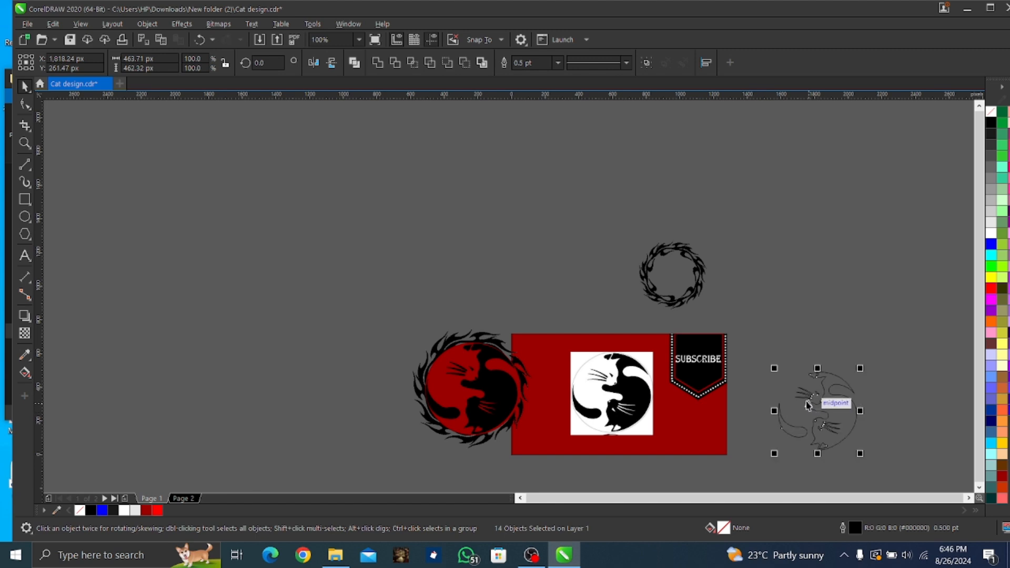
scroll(814, 433, up, 2)
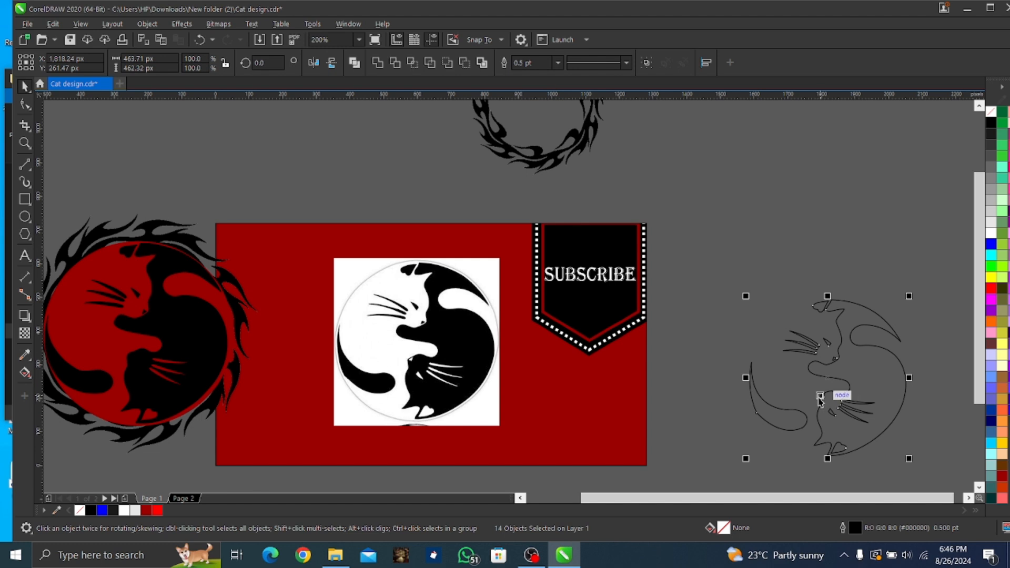
click(411, 312)
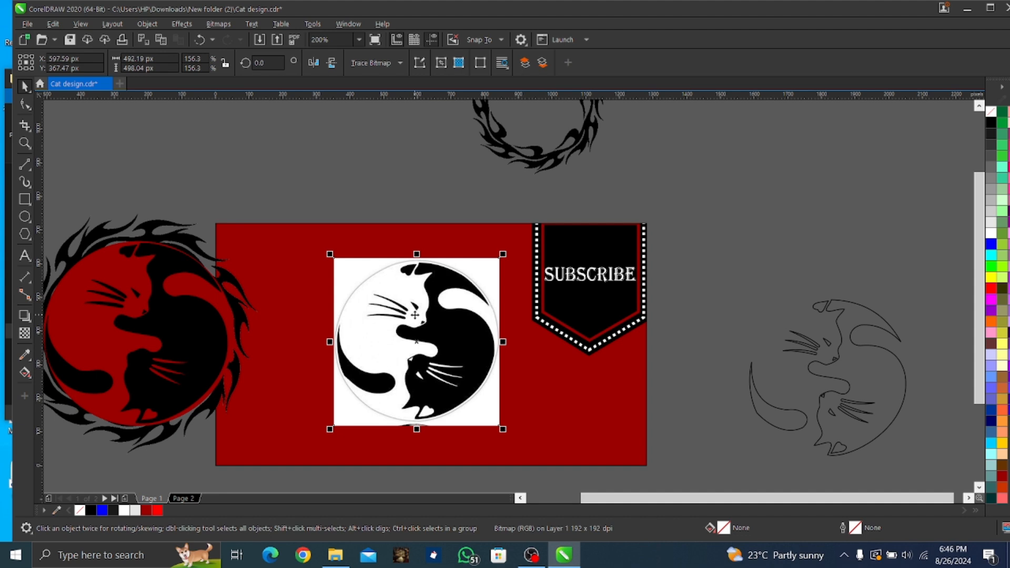
key(Delete)
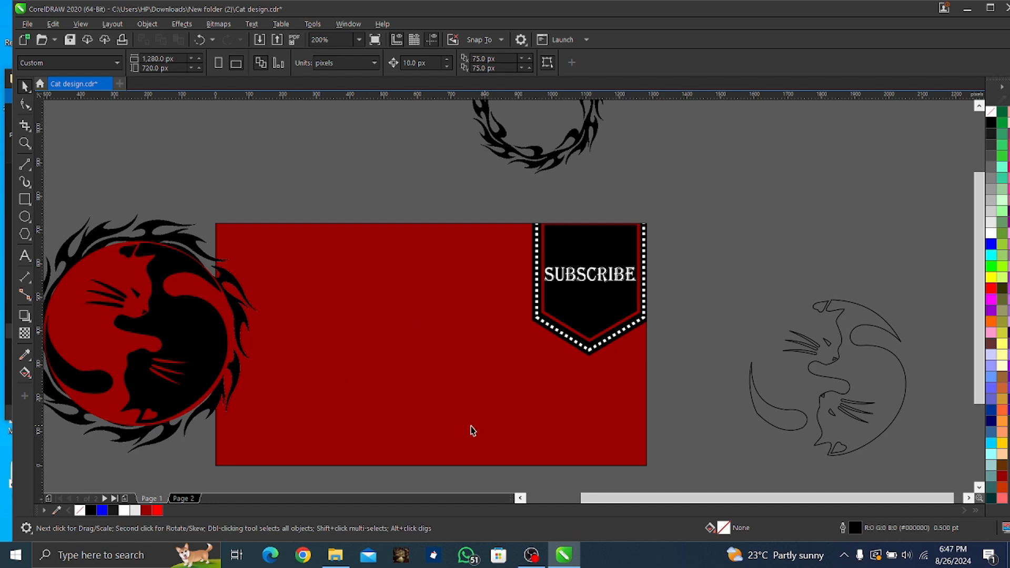
- Move all the traced emblem outlines back onto the middle of the red banner
click(395, 401)
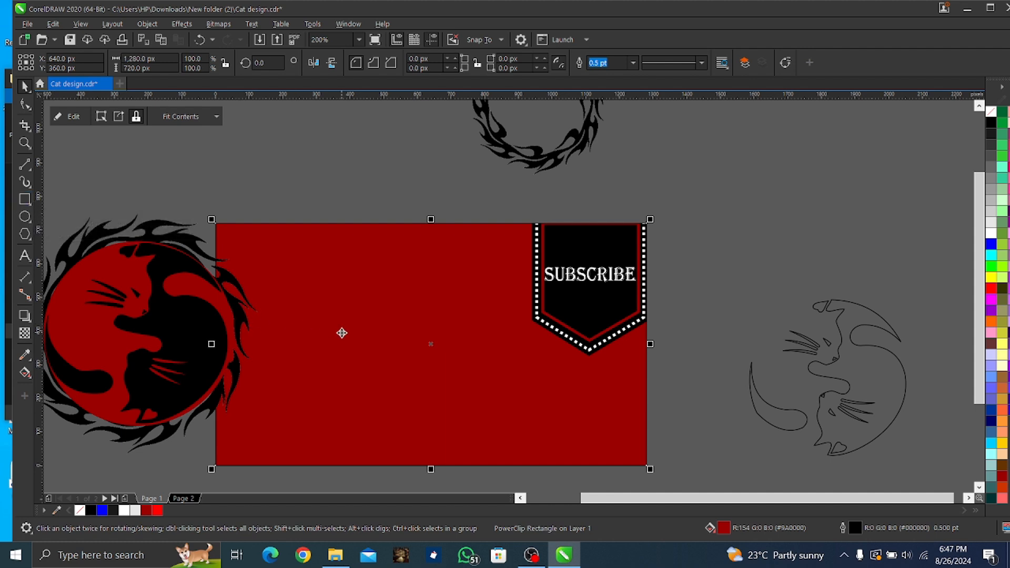
click(993, 290)
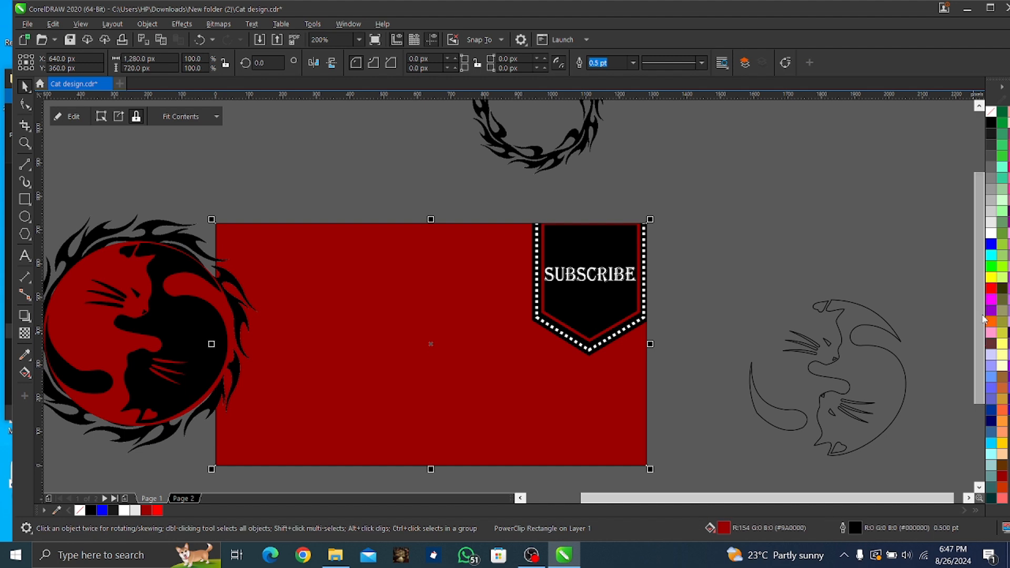
drag(946, 286, 718, 475)
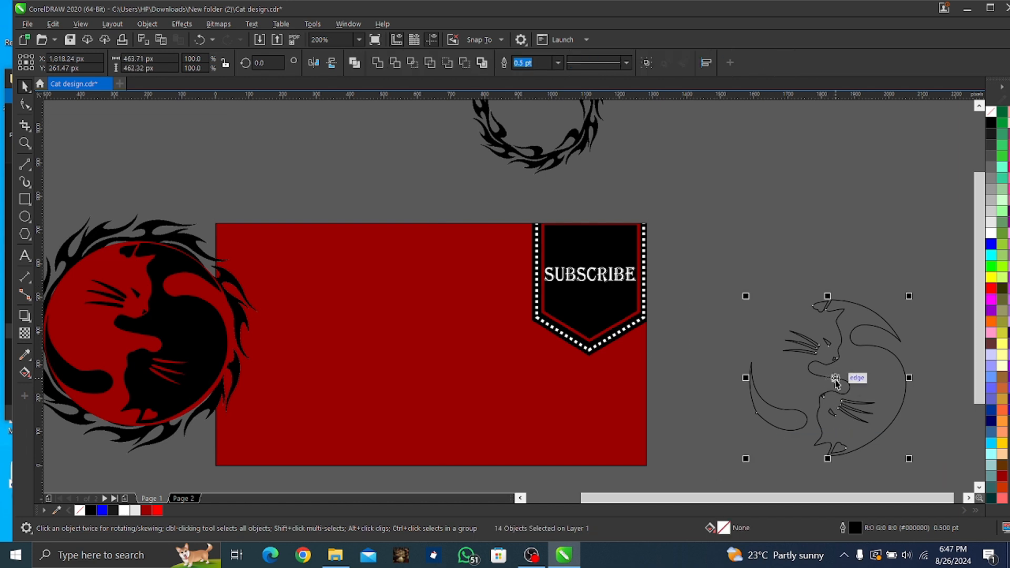
drag(827, 377, 421, 355)
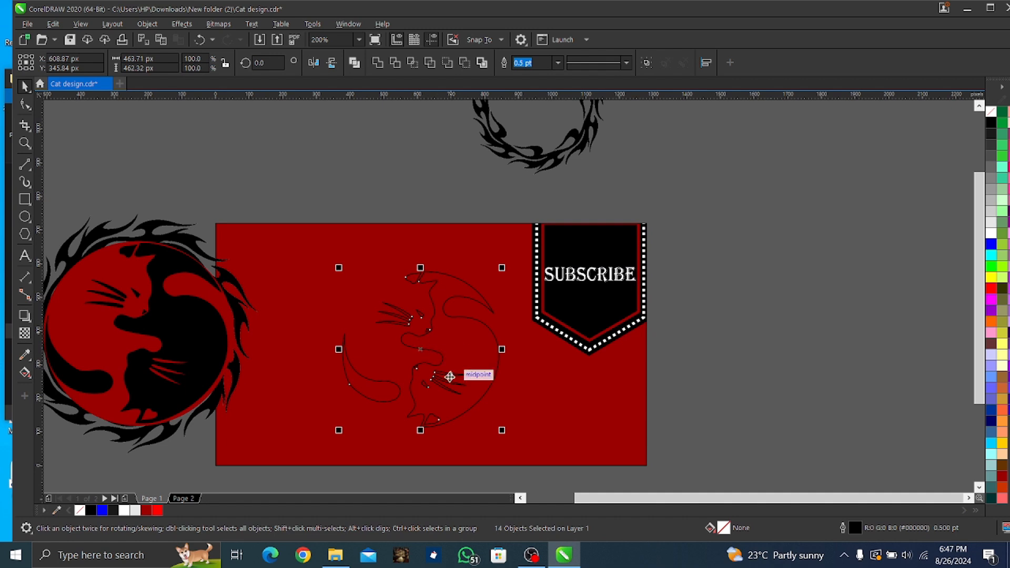
click(767, 359)
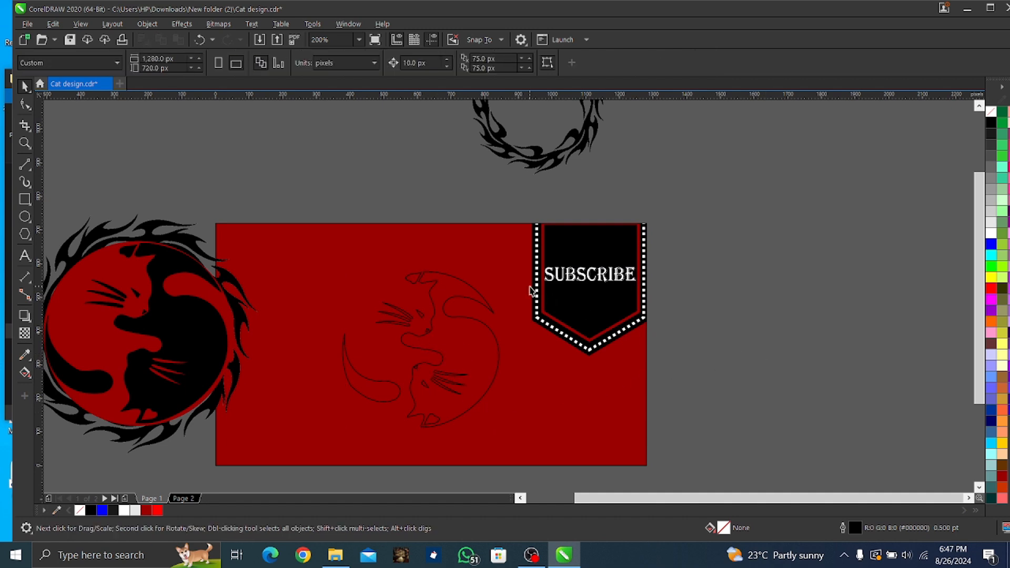
- Fill the separate curved tail shape of the traced emblem with black
click(357, 394)
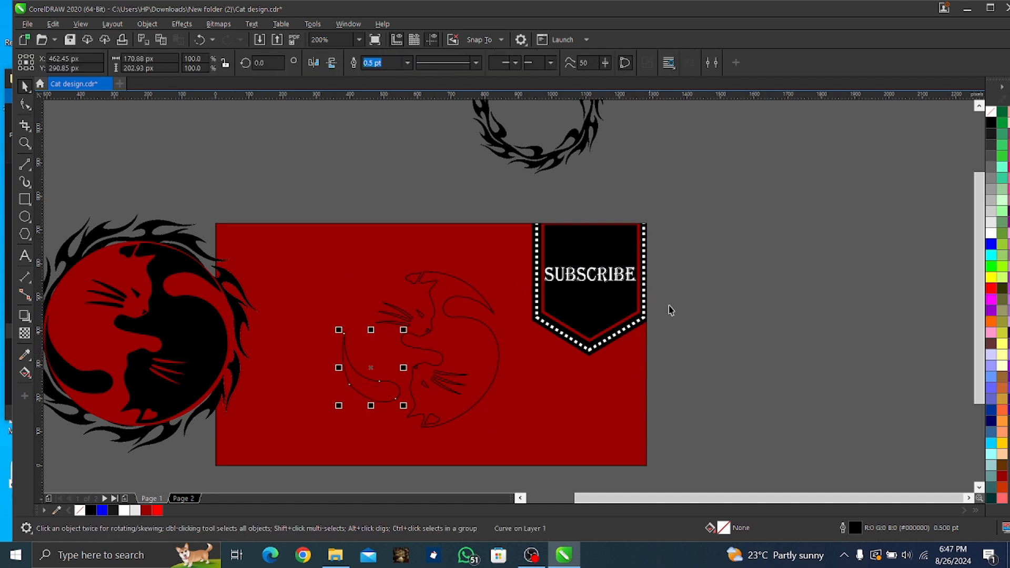
click(992, 123)
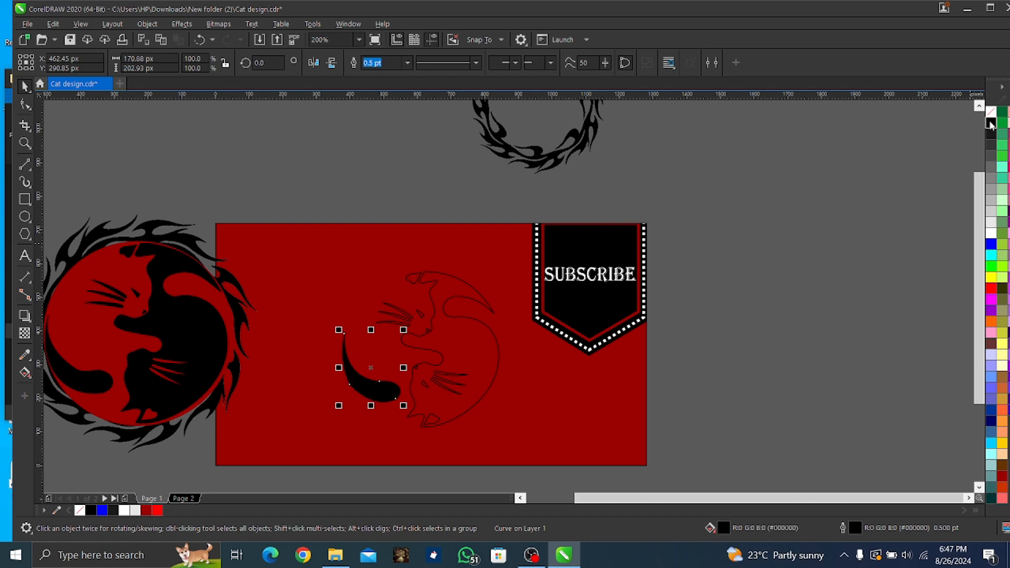
scroll(447, 377, up, 1)
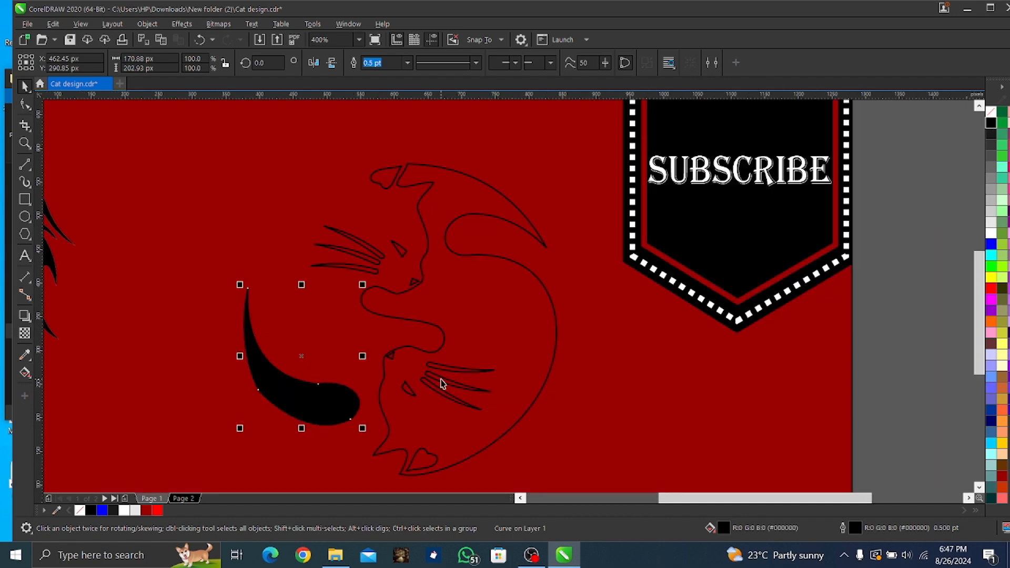
scroll(448, 382, down, 1)
- Fill the lowest whisker of the lower cat with dark red, R154 G0 B0
click(485, 347)
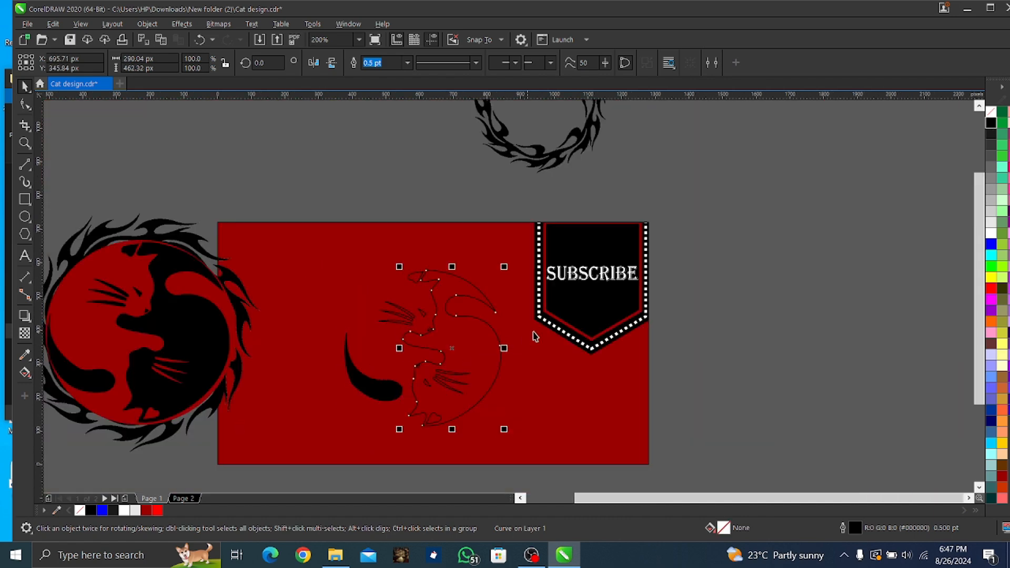
scroll(415, 377, up, 1)
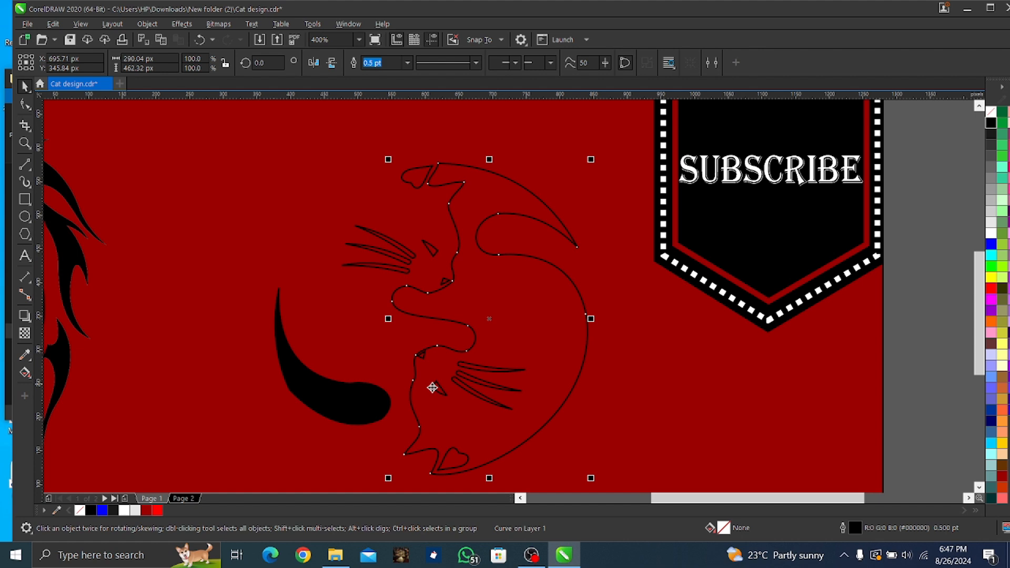
click(478, 396)
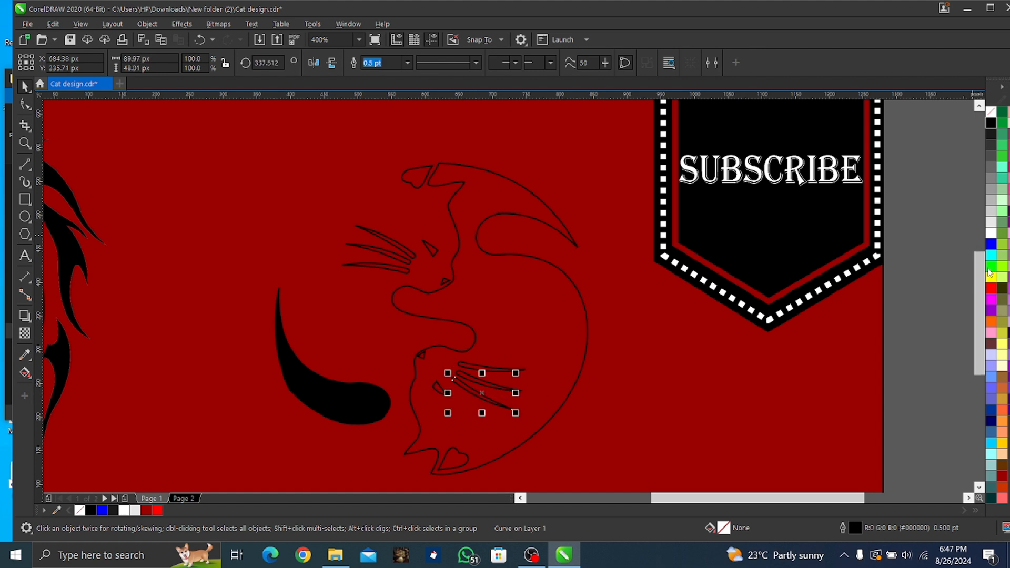
click(991, 290)
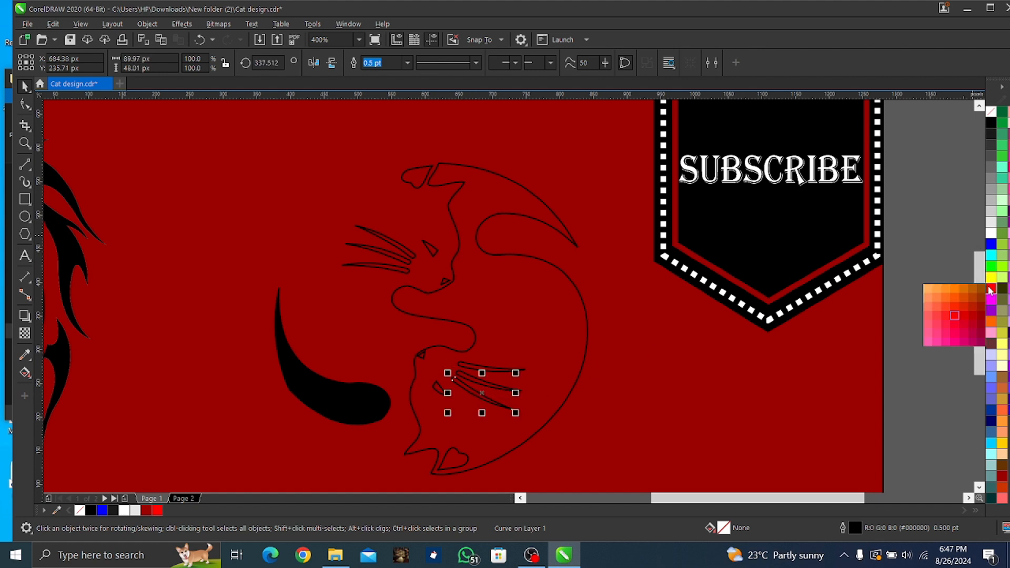
click(955, 316)
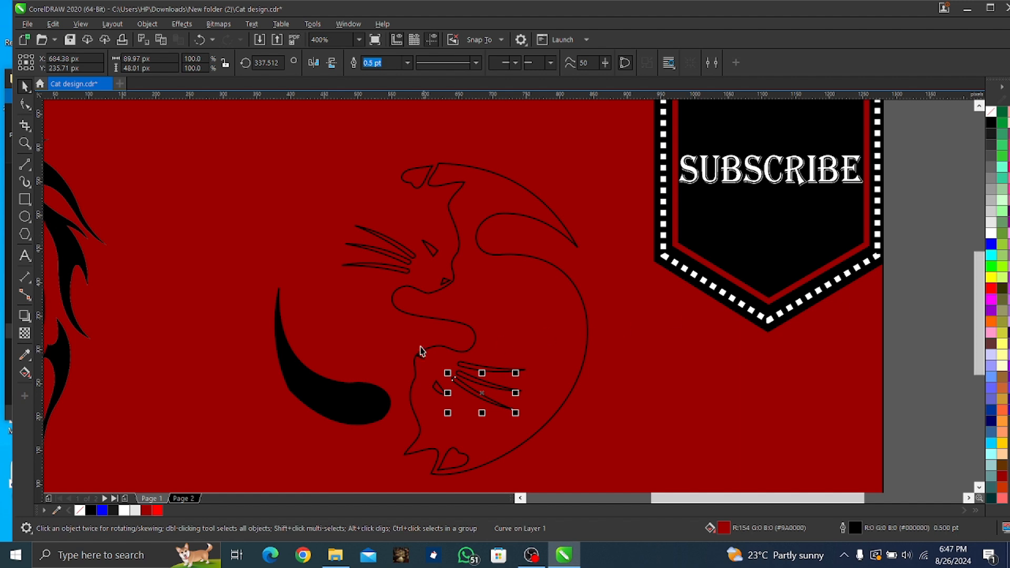
- Fill the lower cat's middle and upper whiskers with the same dark red, R154 G0 B0
scroll(448, 355, up, 1)
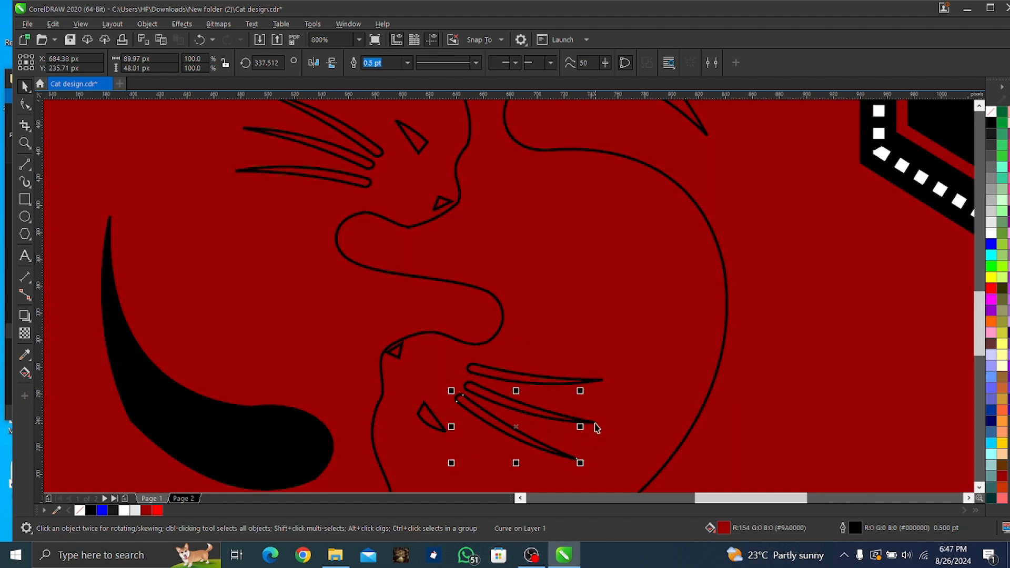
click(597, 426)
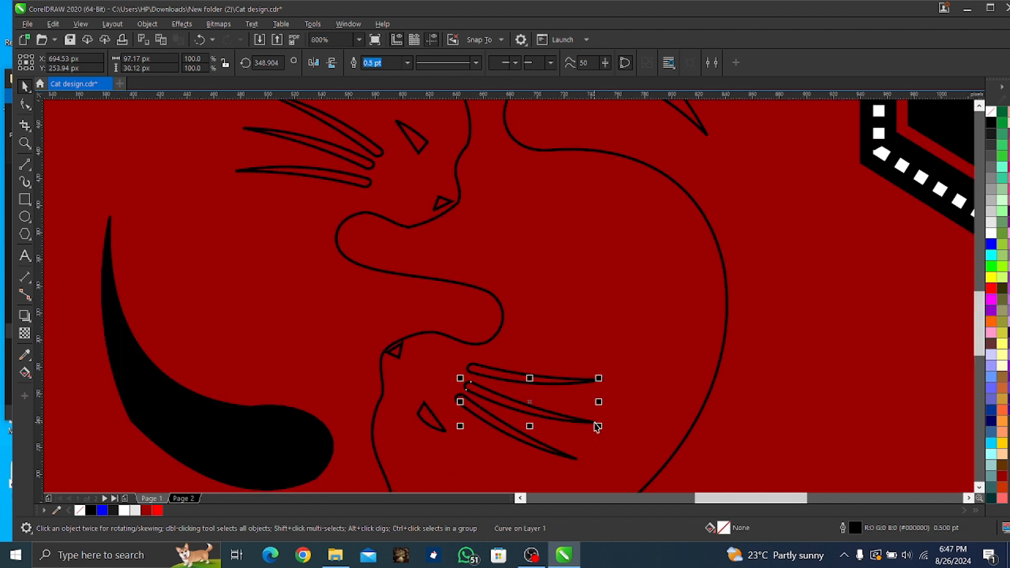
click(991, 291)
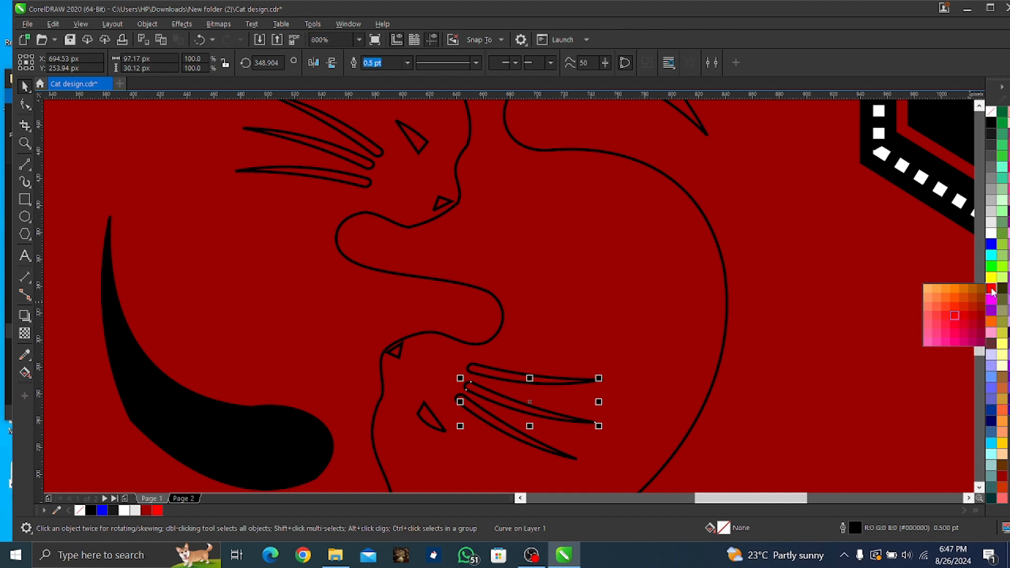
click(982, 314)
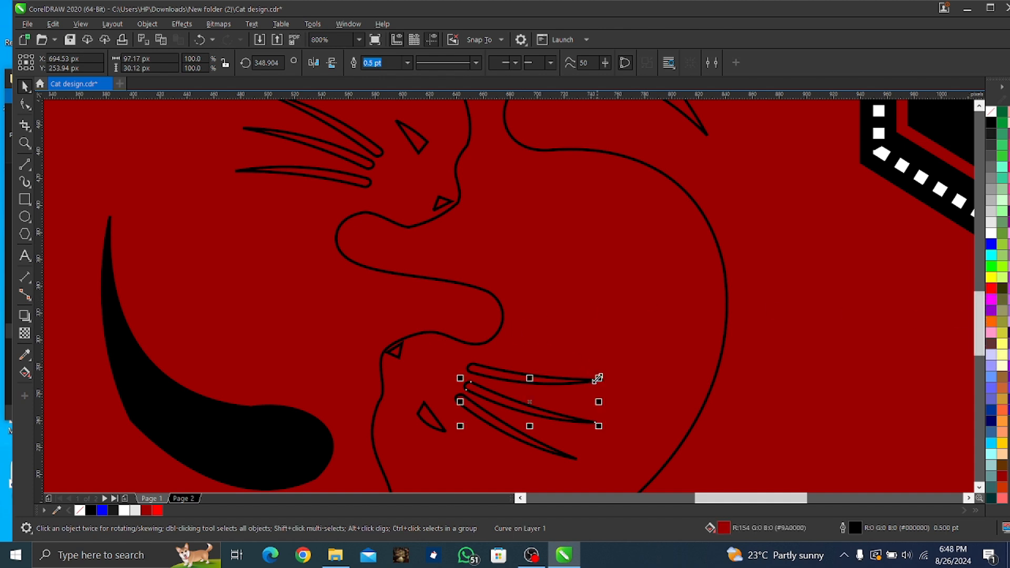
click(473, 370)
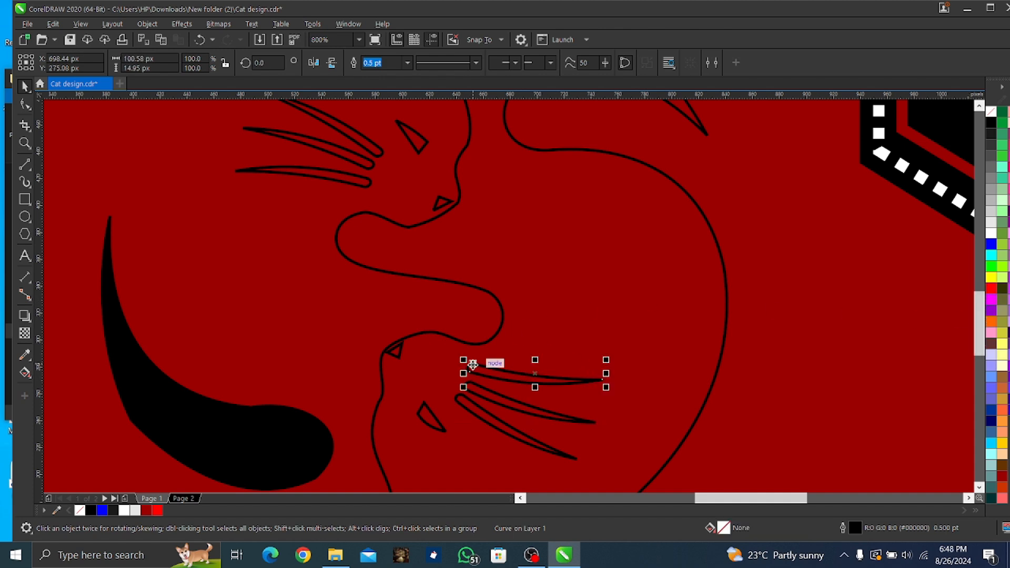
click(994, 295)
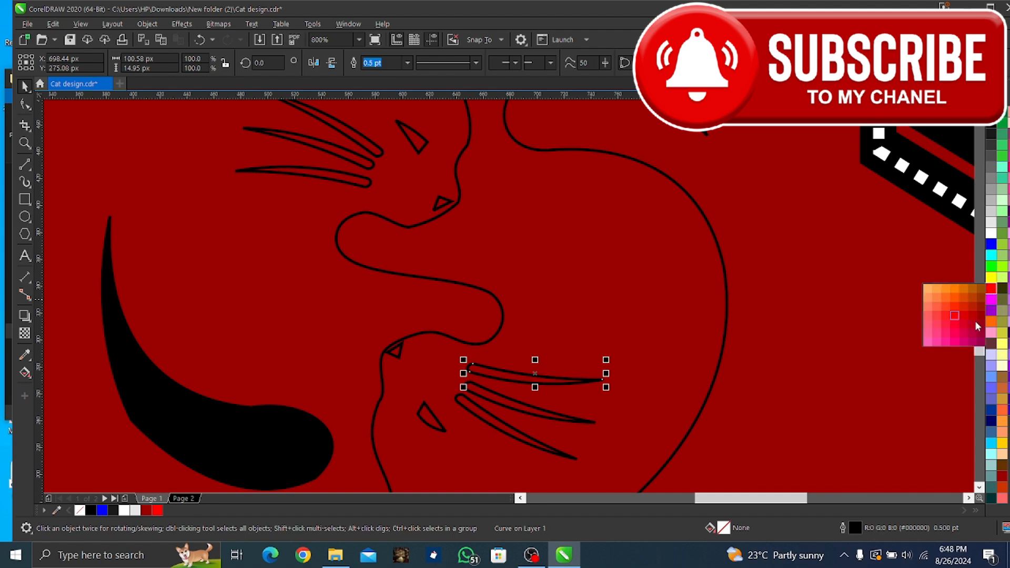
click(979, 311)
scroll(714, 371, down, 1)
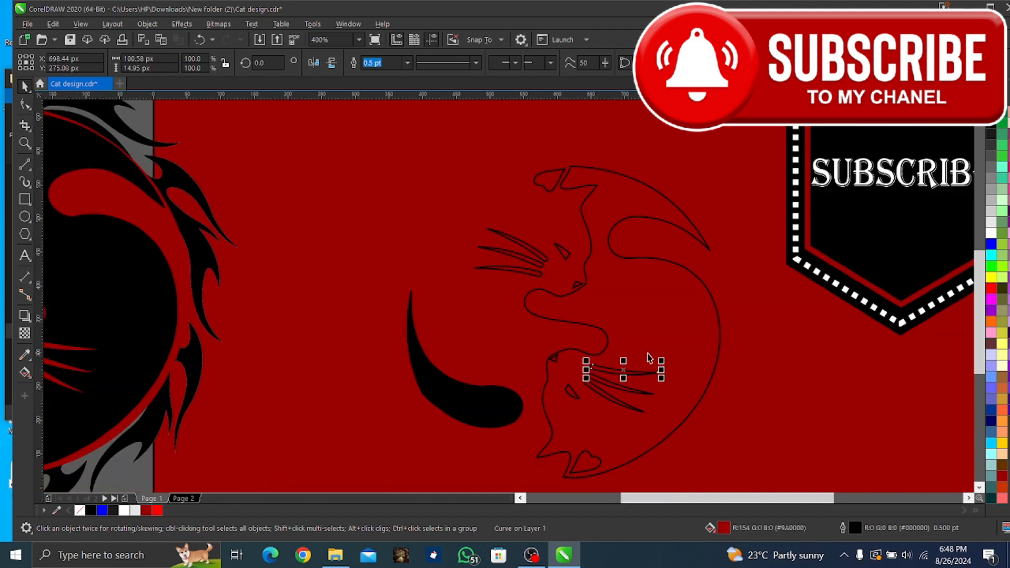
- Fill the lower cat's eye with dark red, R154 G0 B0
scroll(648, 357, down, 2)
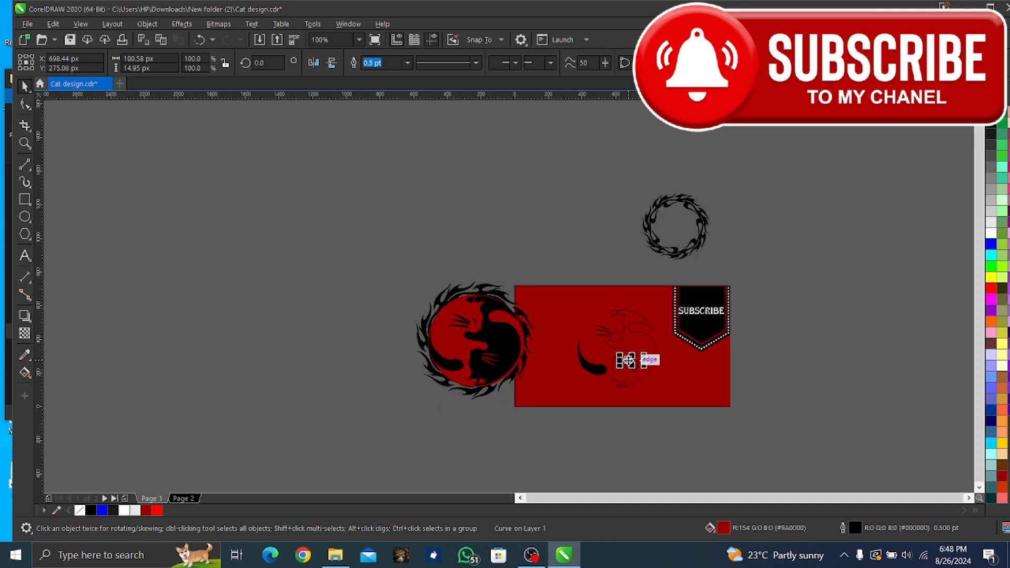
scroll(628, 360, up, 1)
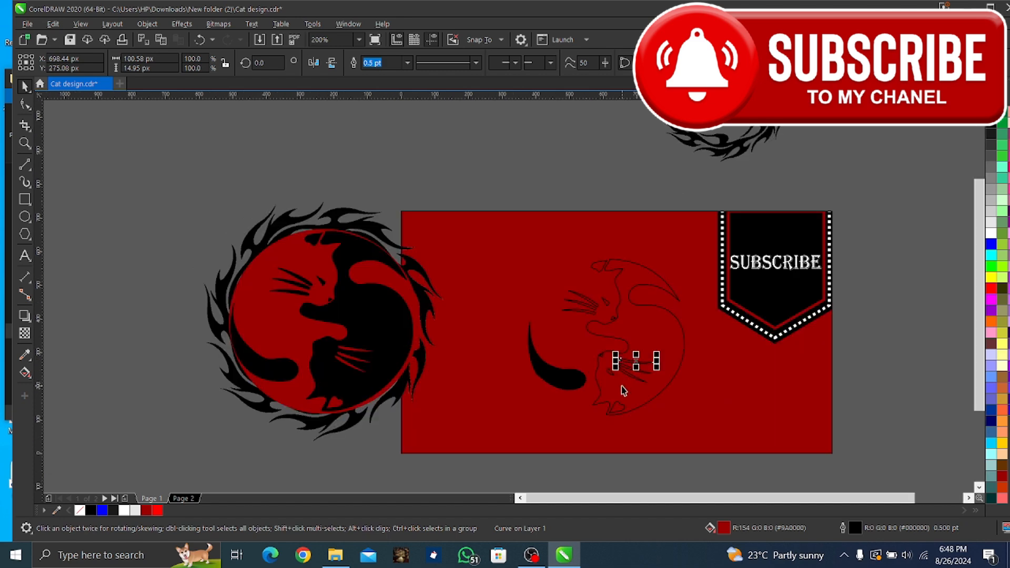
scroll(600, 380, up, 1)
click(622, 374)
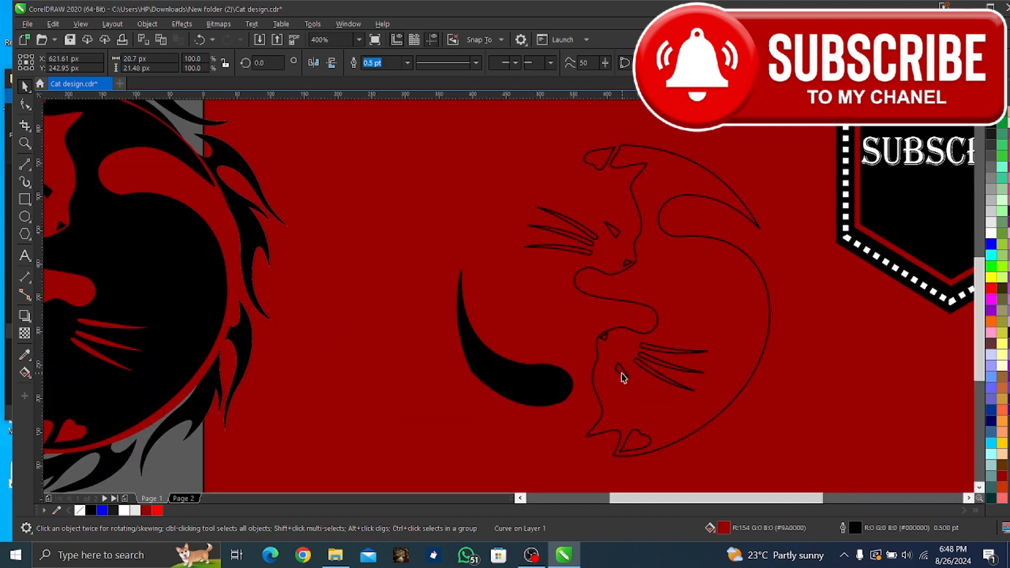
click(992, 290)
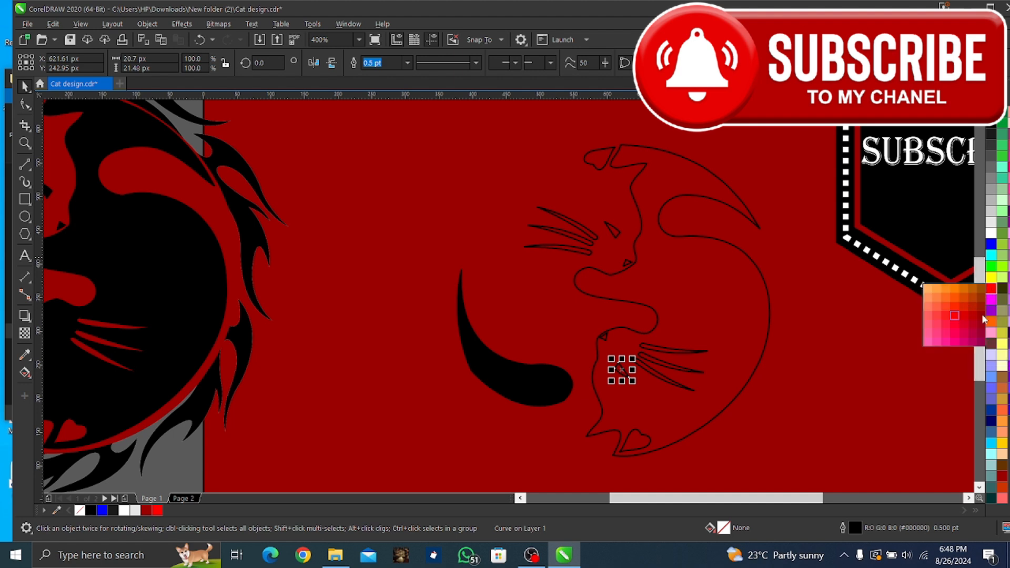
click(982, 318)
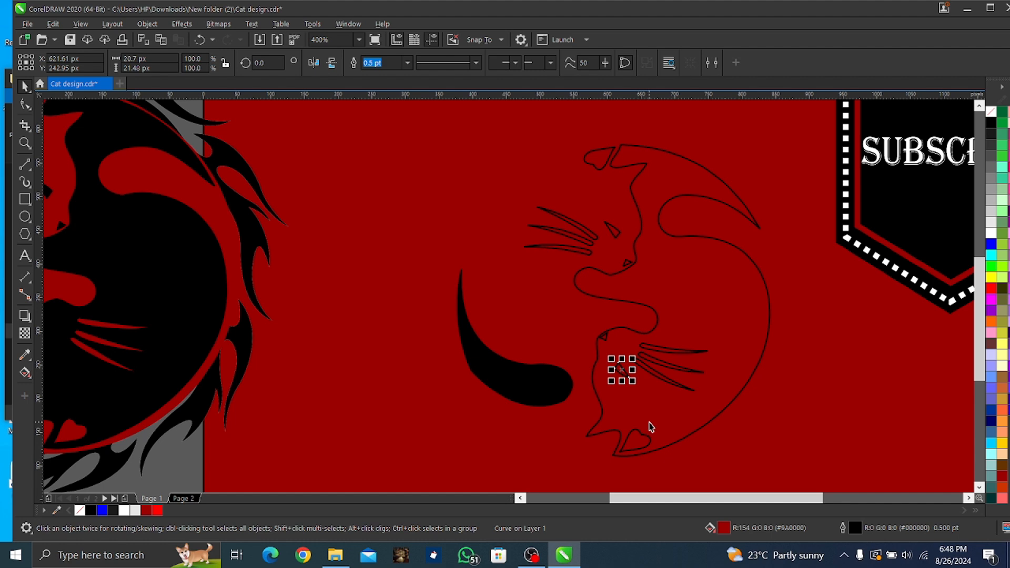
- Fill the lower cat's inner ear shape with dark red, R154 G0 B0
click(642, 439)
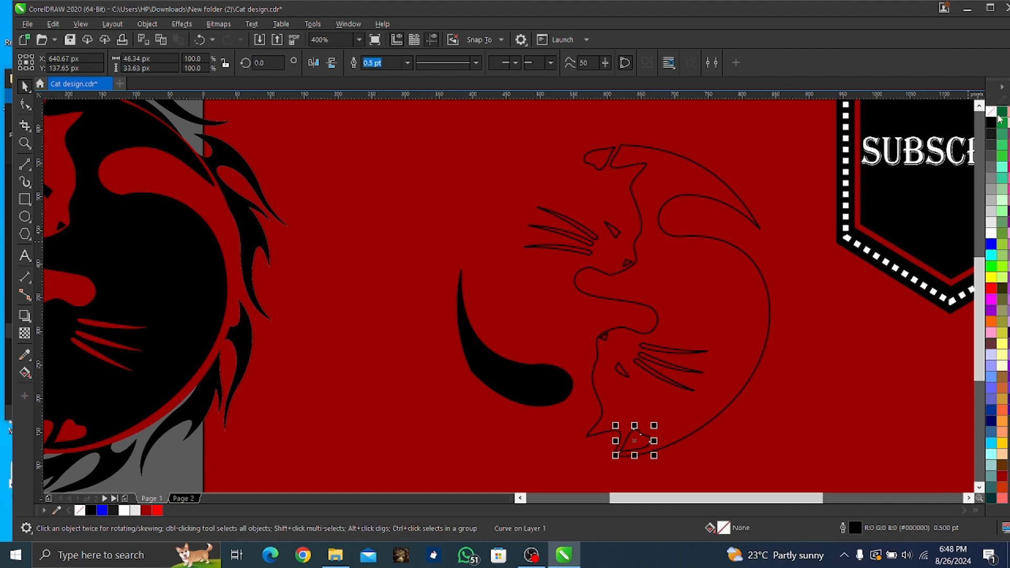
click(993, 293)
click(982, 316)
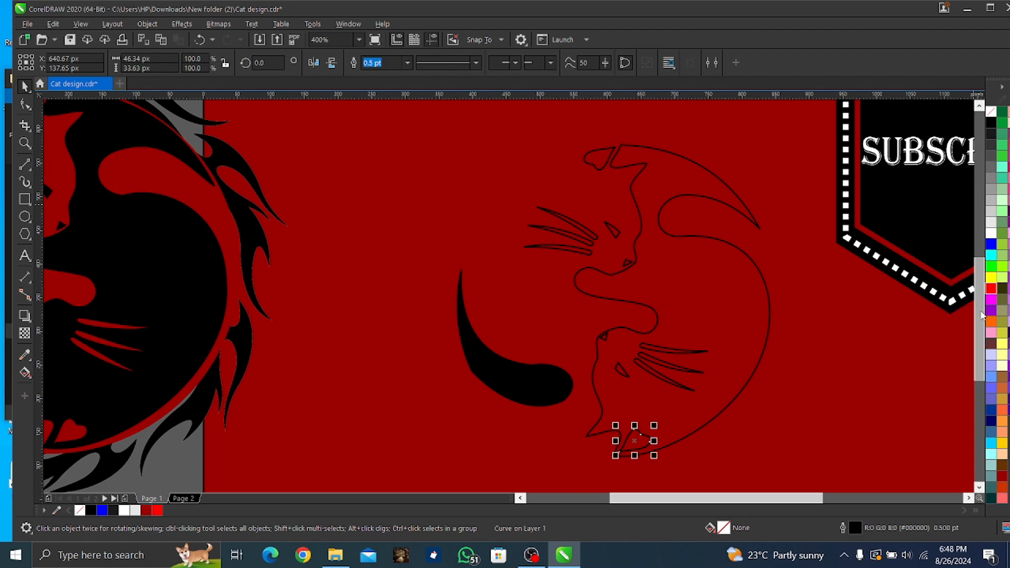
- Fill the upper cat's nose with black in the traced emblem on the banner
scroll(685, 329, down, 1)
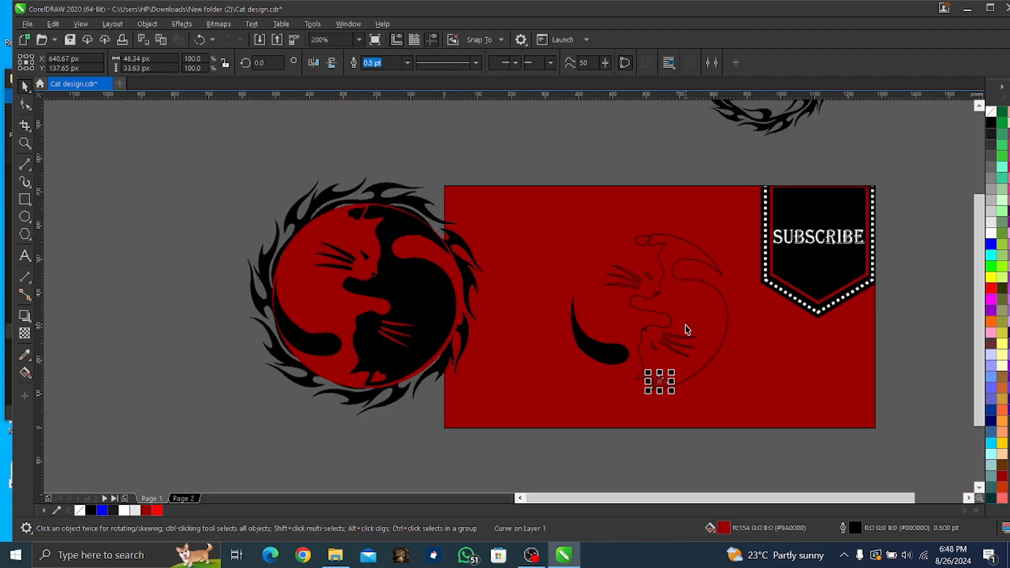
scroll(629, 263, up, 1)
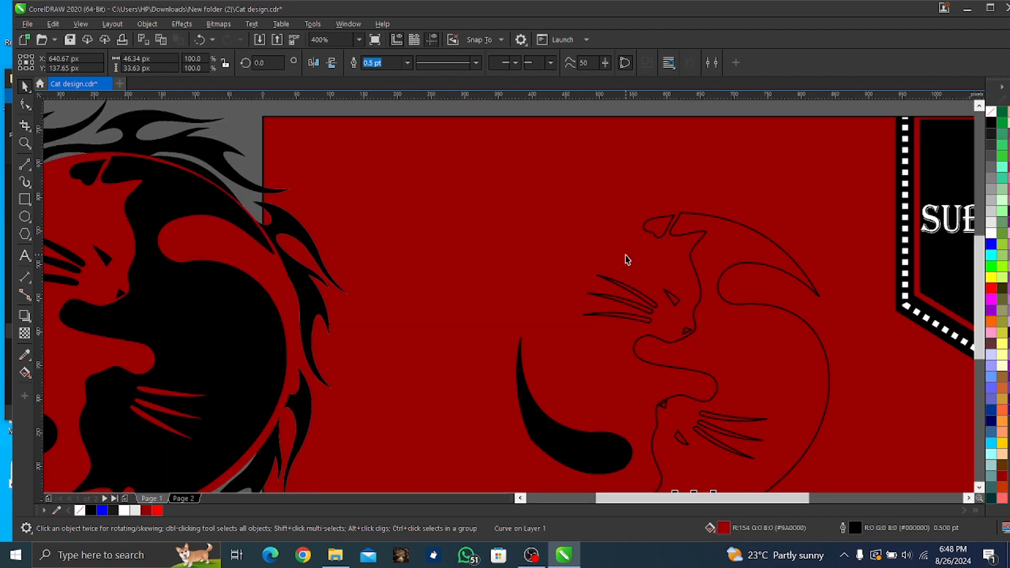
click(688, 331)
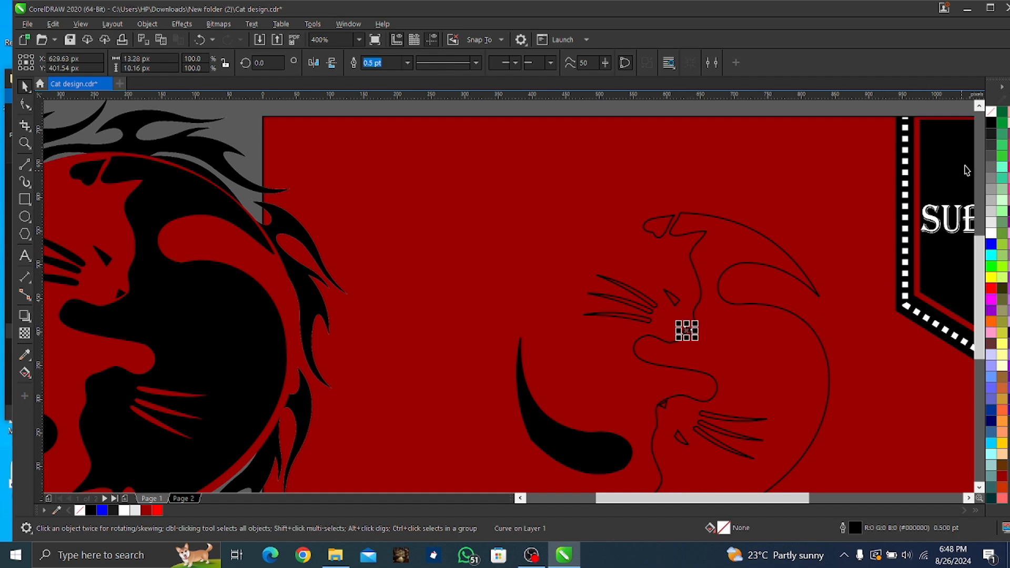
click(992, 123)
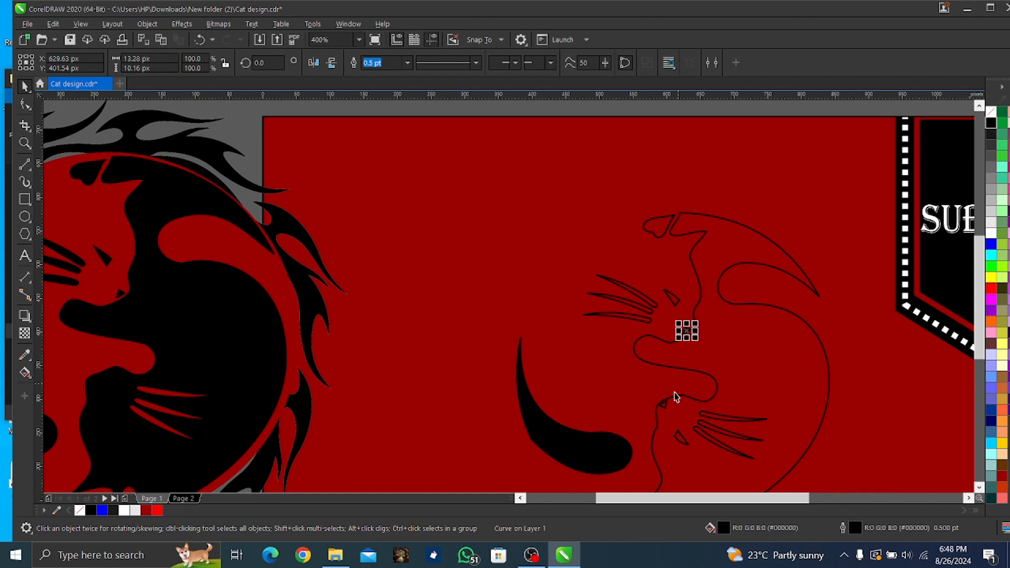
- Fill the small nose and the eye of the lower cat in the tracing with dark red
click(665, 408)
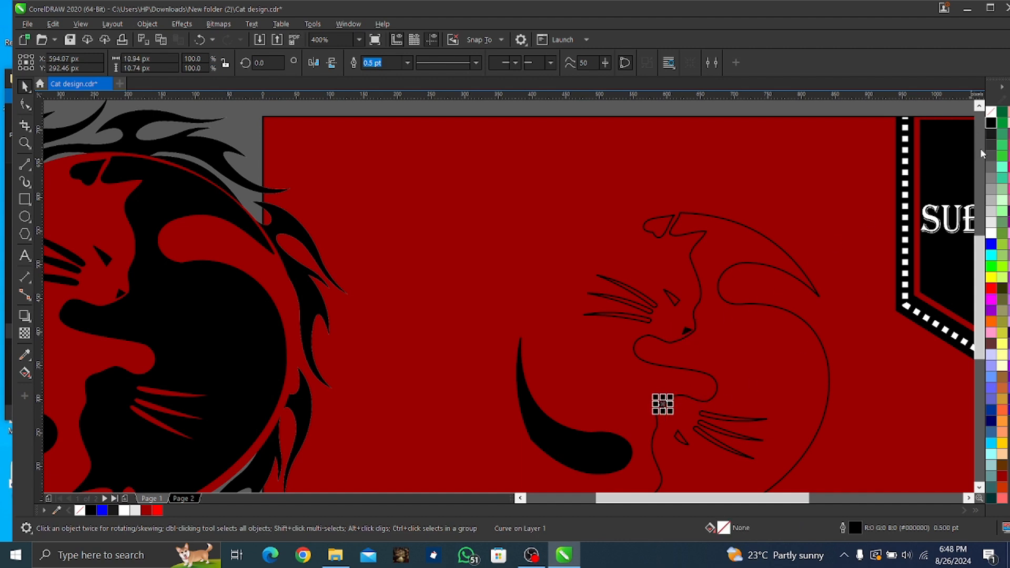
click(993, 123)
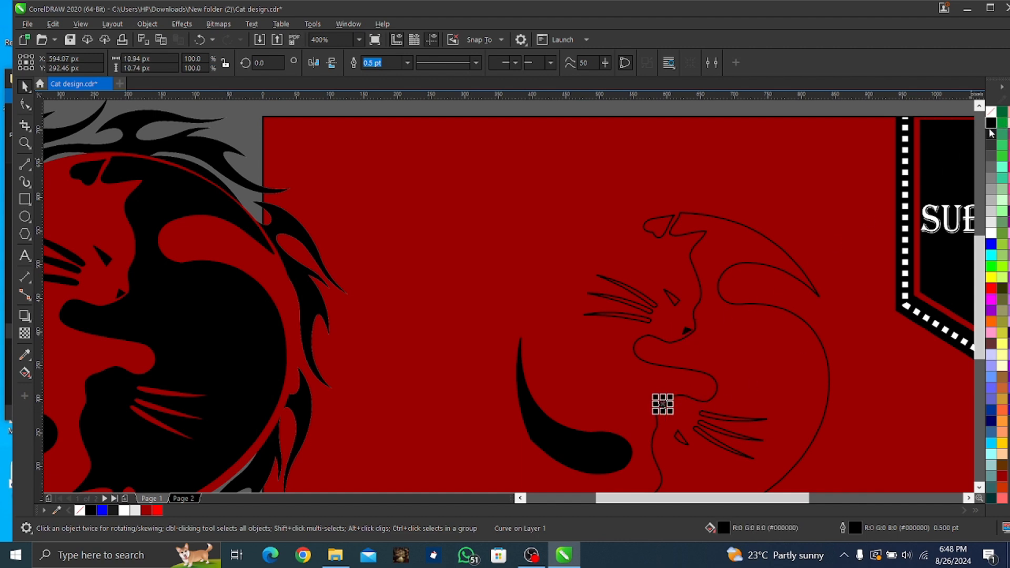
click(992, 292)
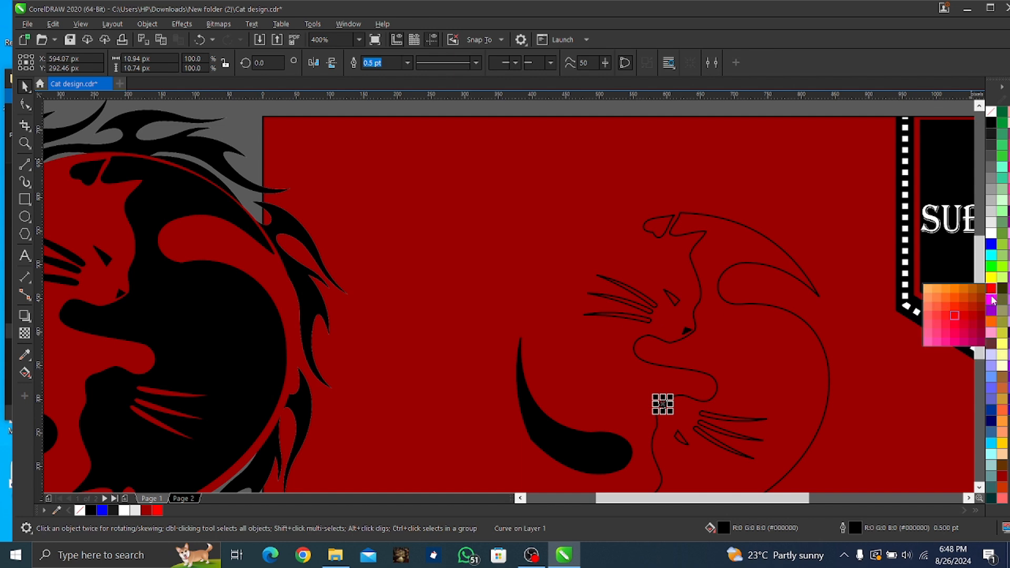
click(979, 315)
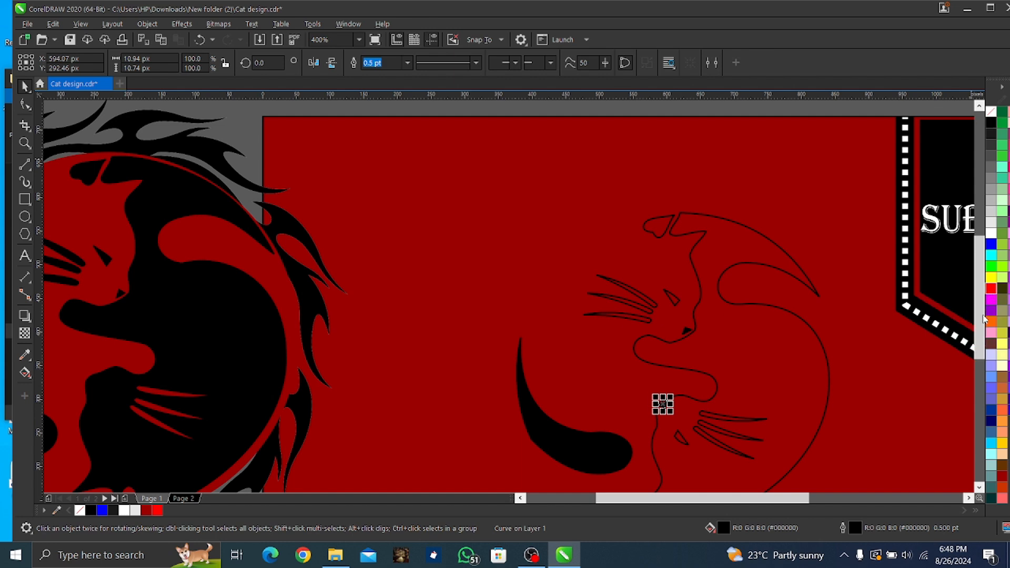
click(678, 442)
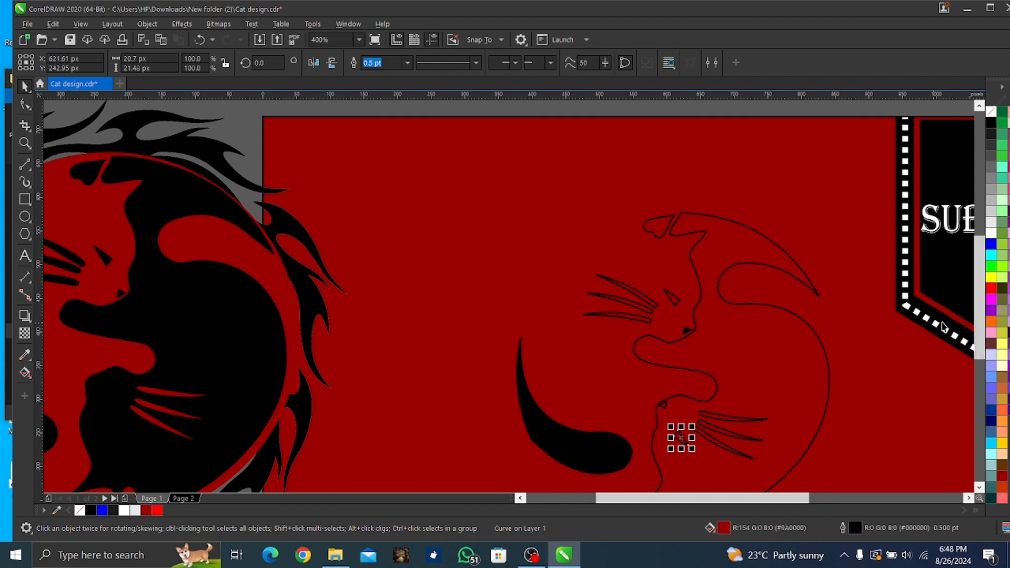
click(993, 290)
- Fill the upper cat's inner ear shape and its three whiskers with black
click(663, 236)
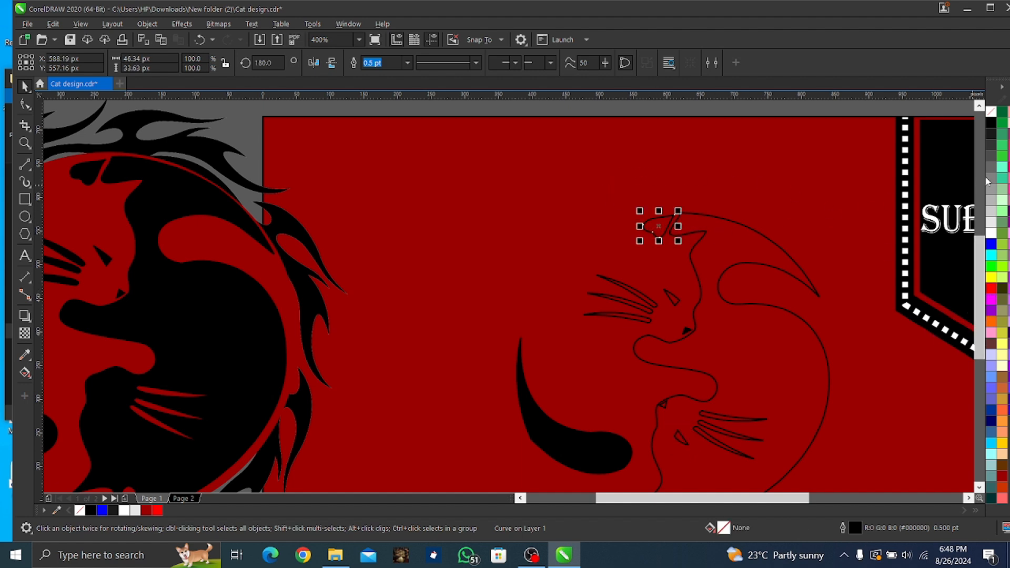
click(993, 126)
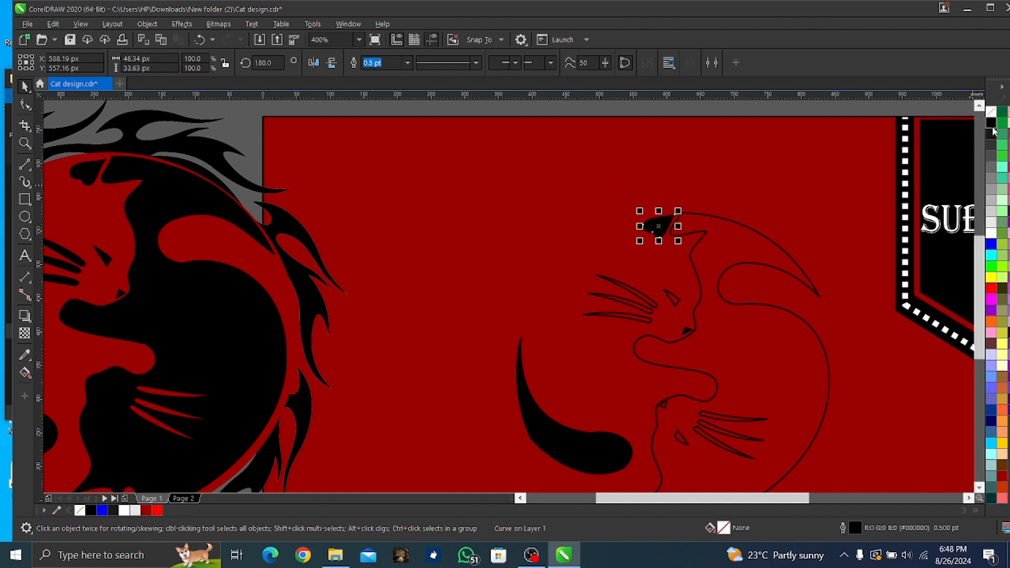
click(610, 284)
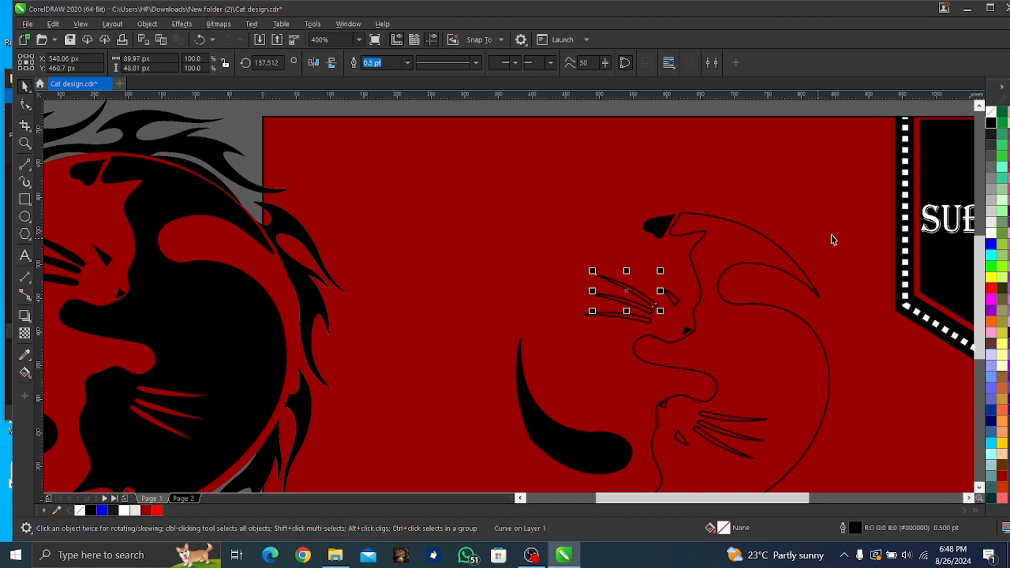
click(993, 125)
click(647, 324)
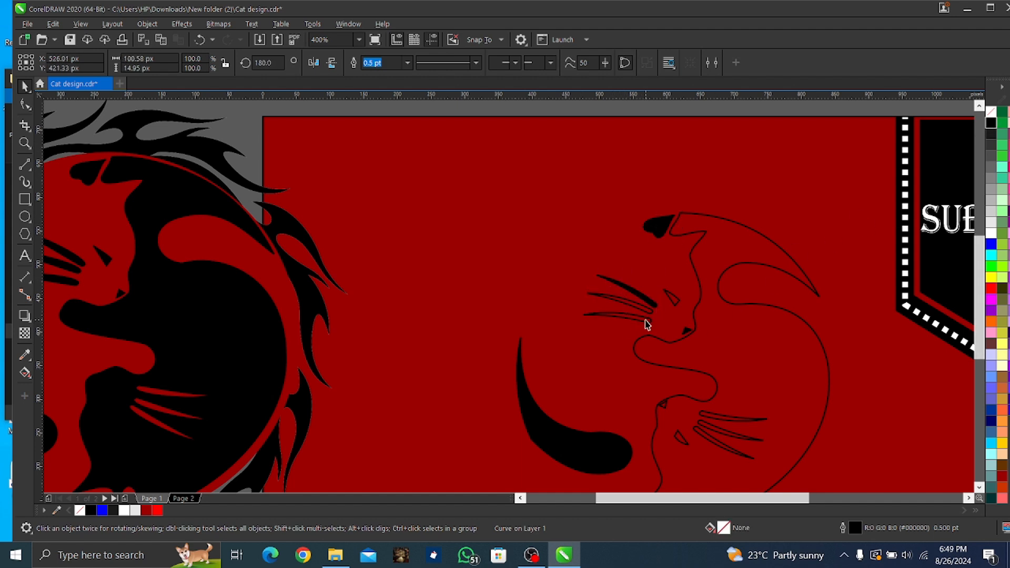
click(993, 125)
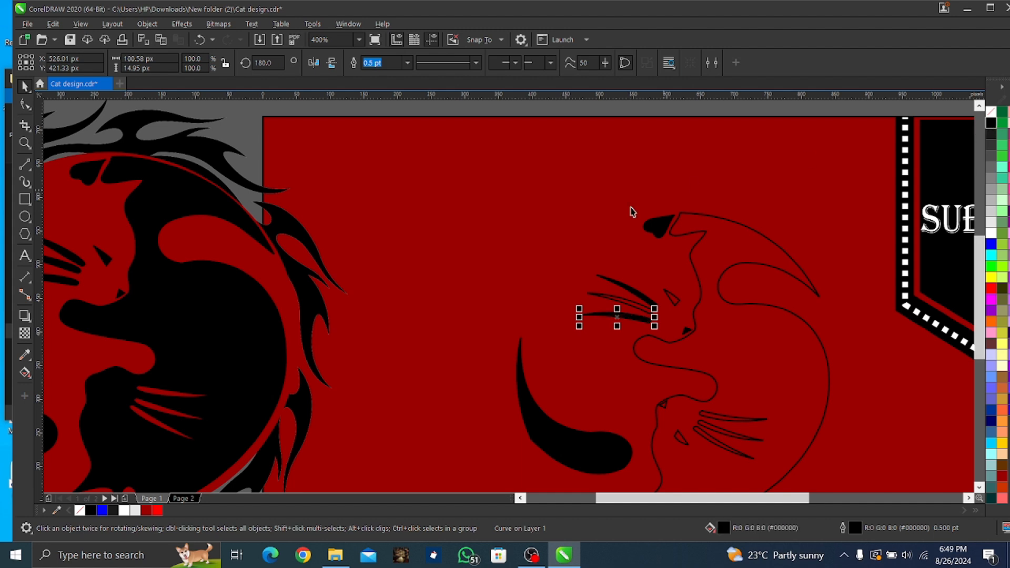
click(603, 298)
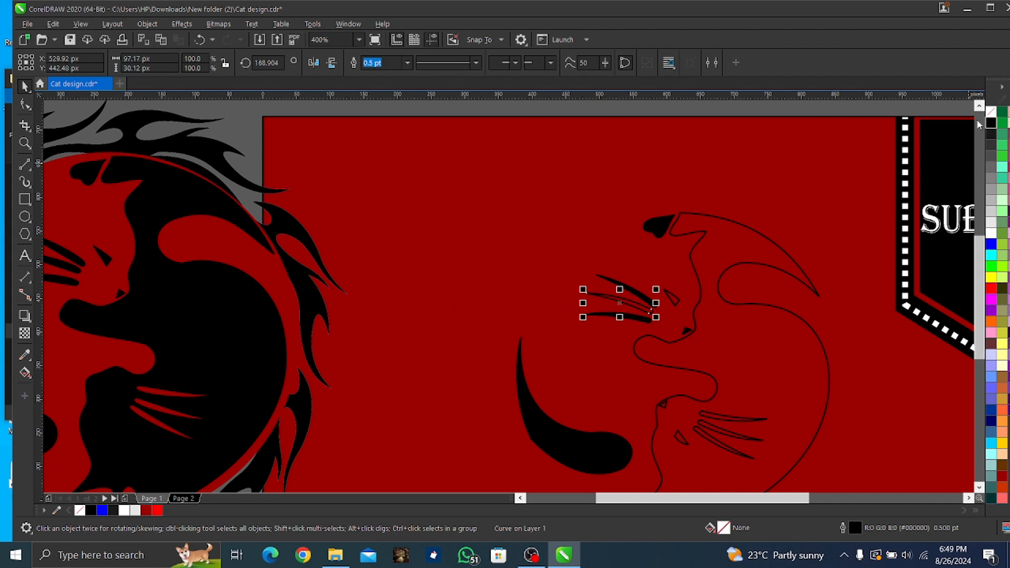
click(992, 124)
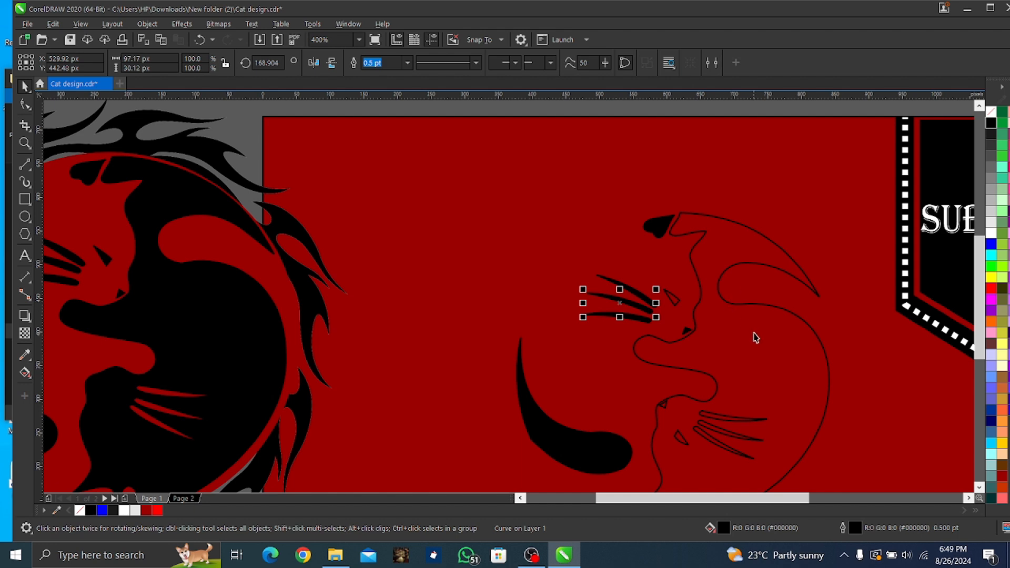
- Fill the large traced cat body curve with black
click(791, 330)
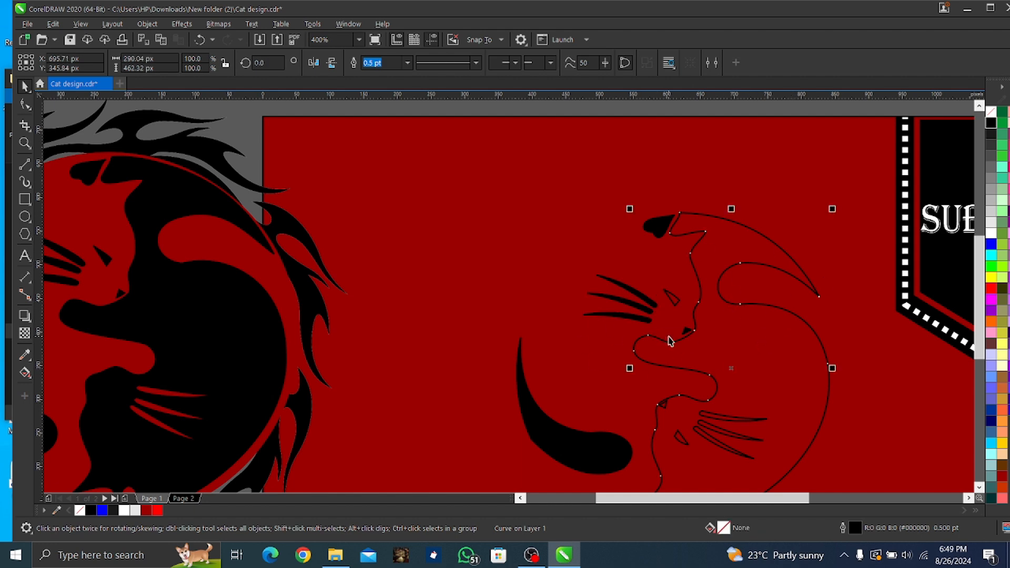
click(991, 125)
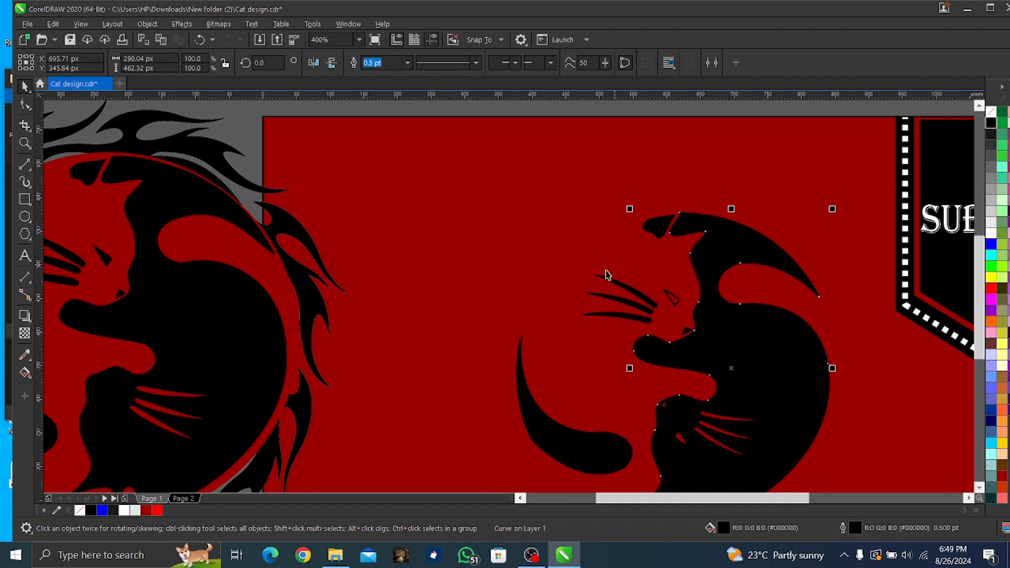
- Shift the original emblem group slightly to X -184.54 px, Y 351.46 px and ungroup it
scroll(437, 340, down, 1)
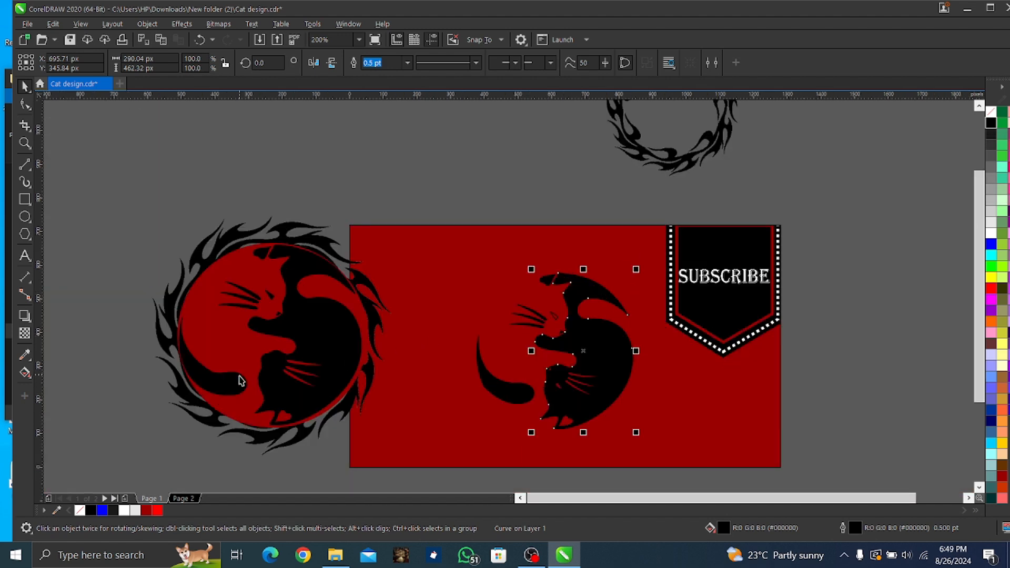
click(268, 384)
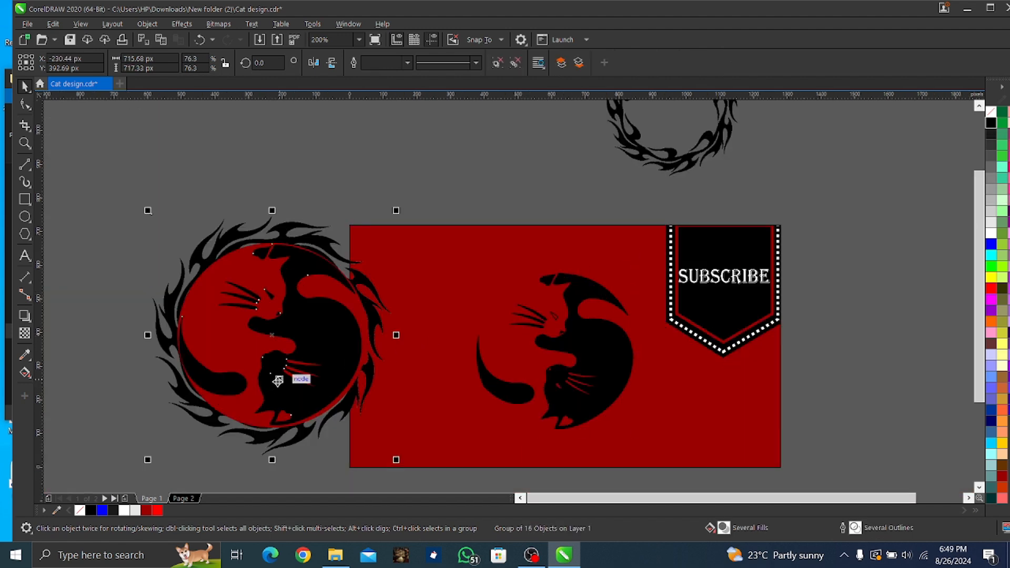
drag(276, 383, 293, 395)
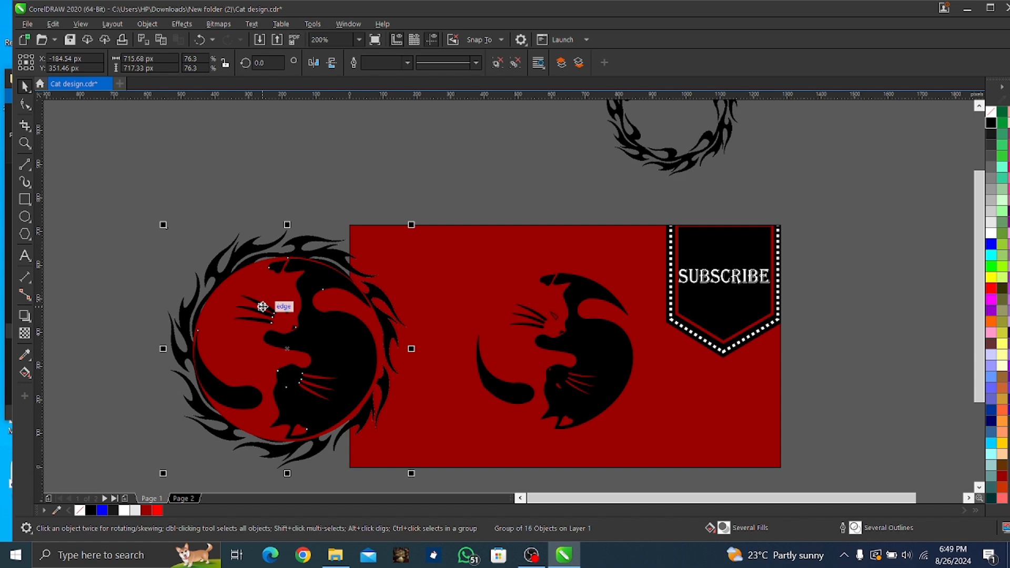
key(ctrl+u)
click(160, 342)
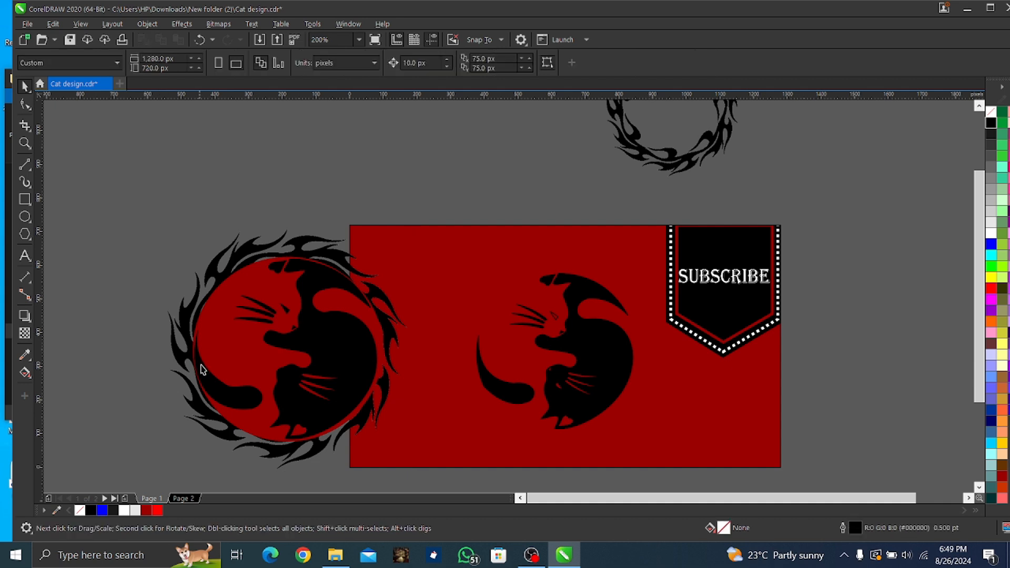
- Fill the lower cat's eye and nose in the original emblem beside the banner with dark red, R154 G0 B0
click(288, 389)
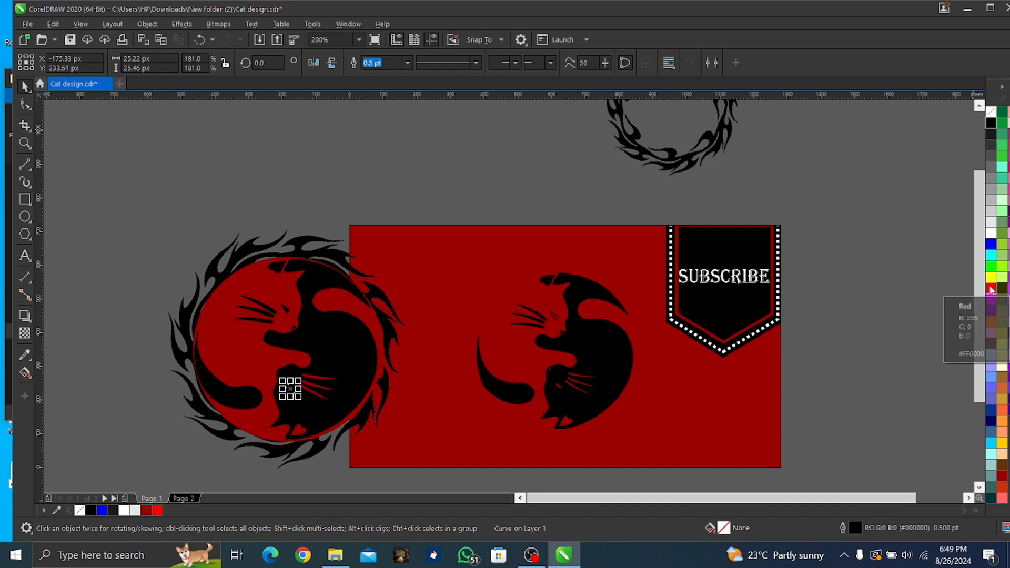
drag(992, 290, 981, 314)
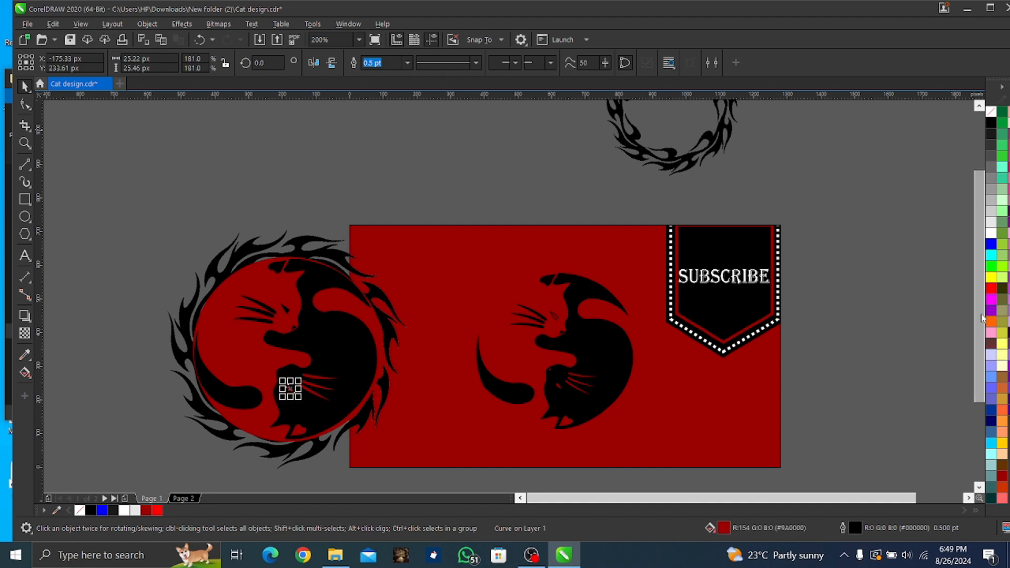
scroll(255, 310, down, 1)
scroll(253, 367, up, 2)
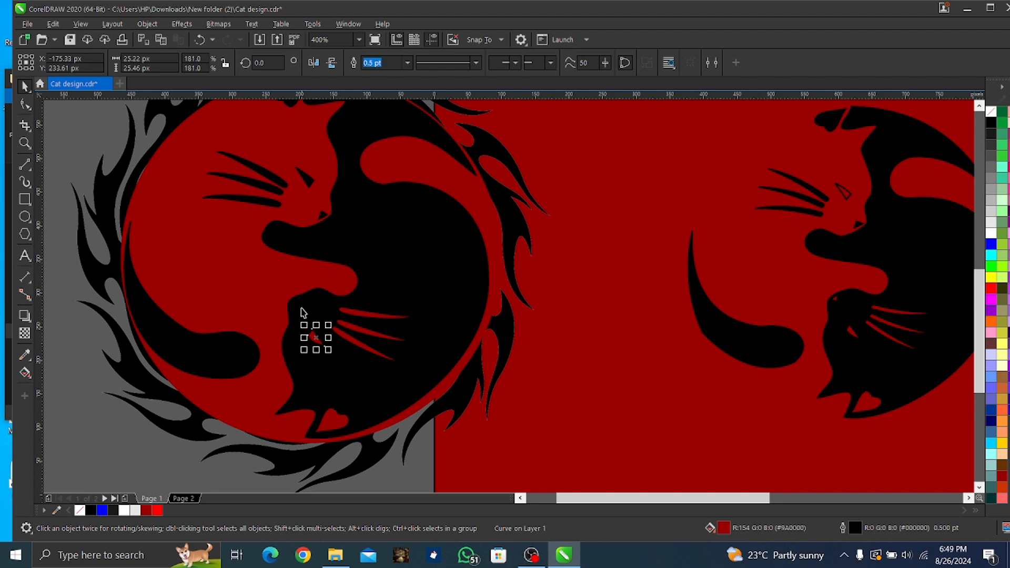
click(294, 306)
click(297, 304)
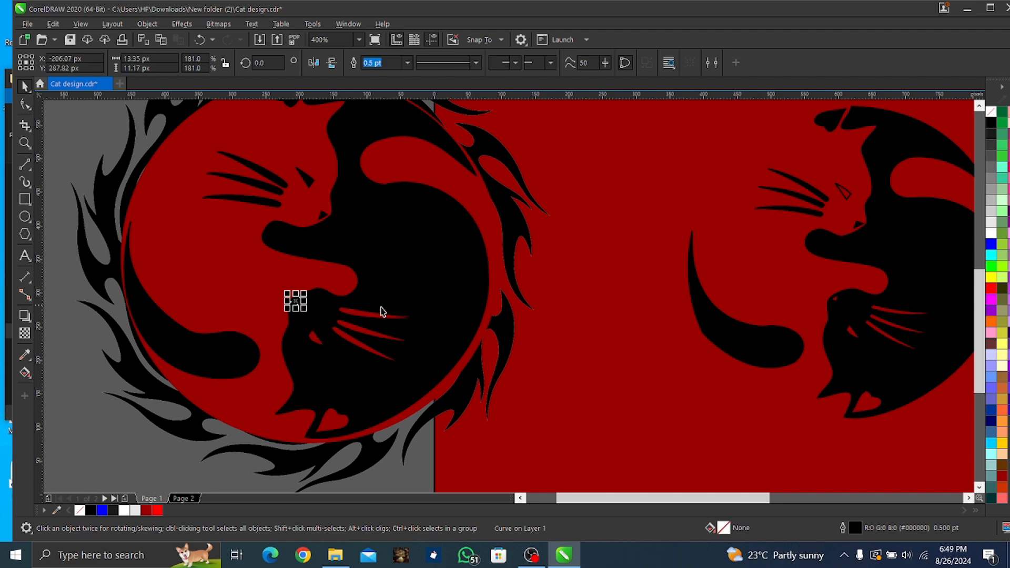
click(993, 290)
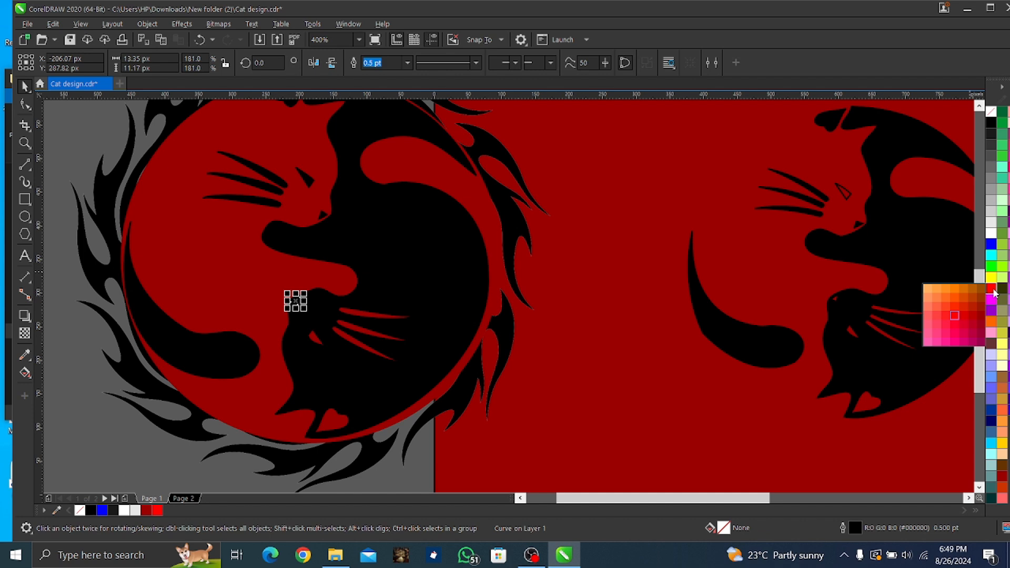
click(982, 319)
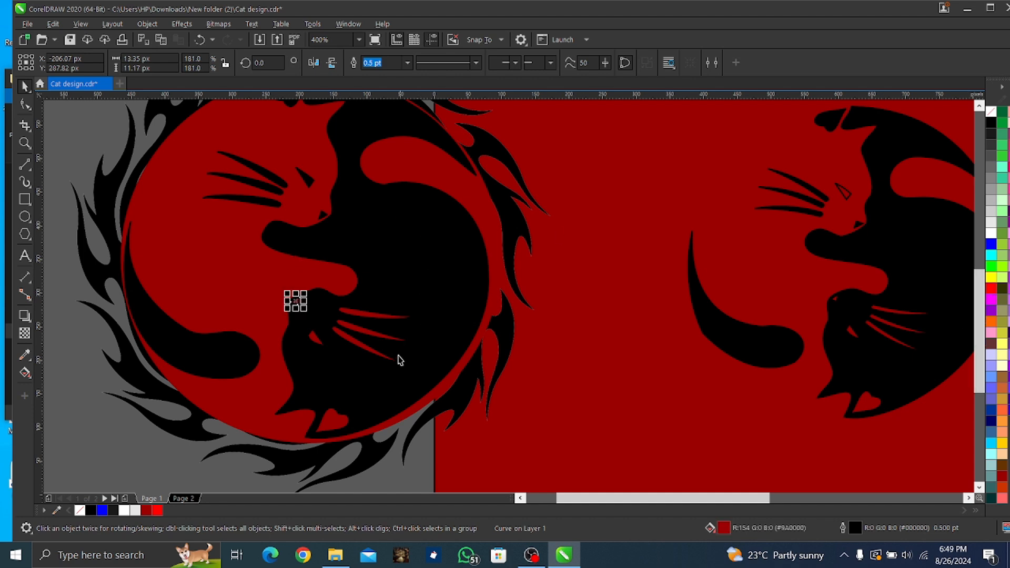
- Move the separate flame ring bitmap from above the banner to below the SUBSCRIBE badge, at about X 1182 px, Y 113 px
click(413, 470)
scroll(419, 216, down, 2)
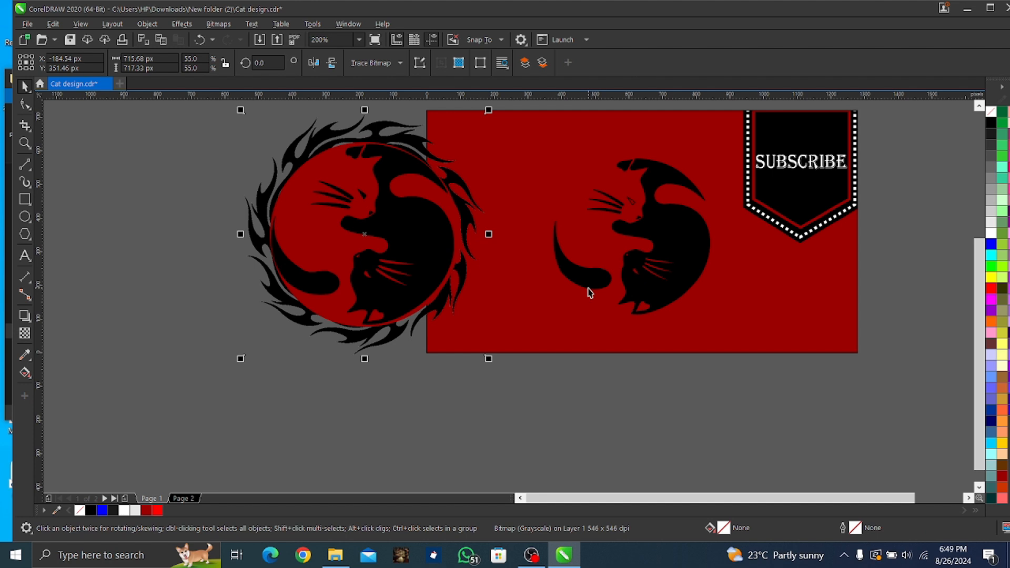
scroll(587, 299, down, 1)
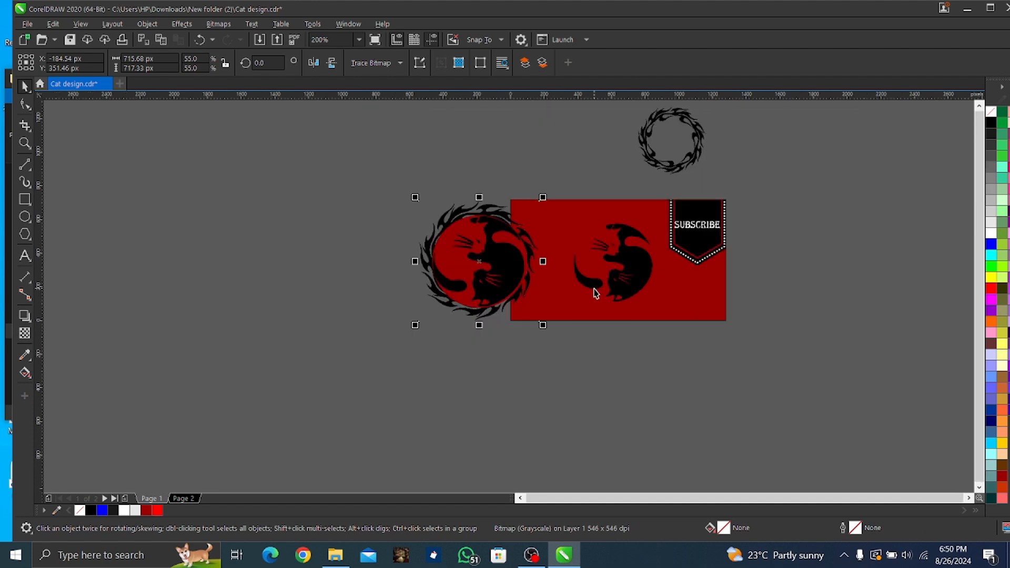
drag(694, 156, 634, 275)
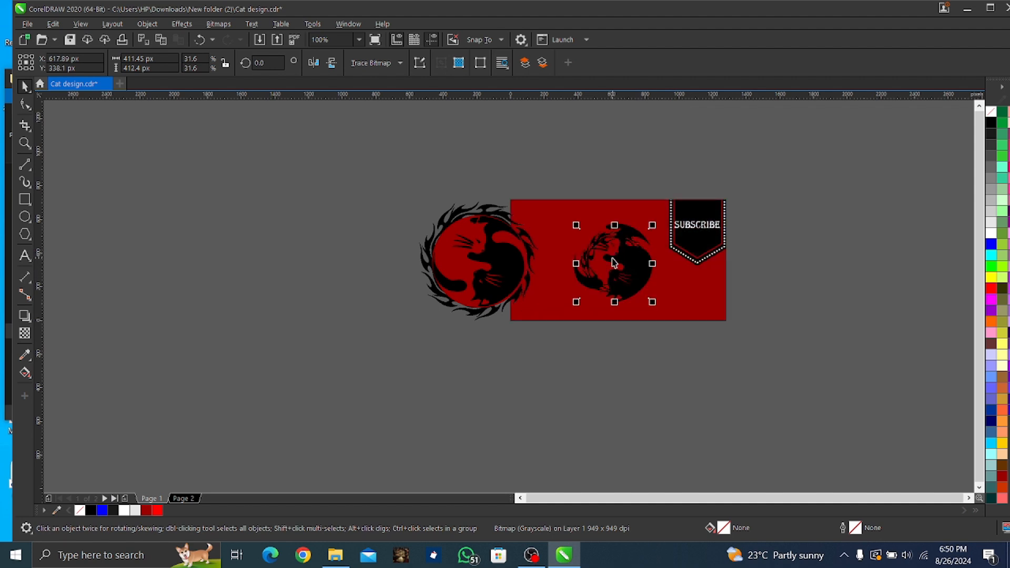
drag(615, 263, 702, 299)
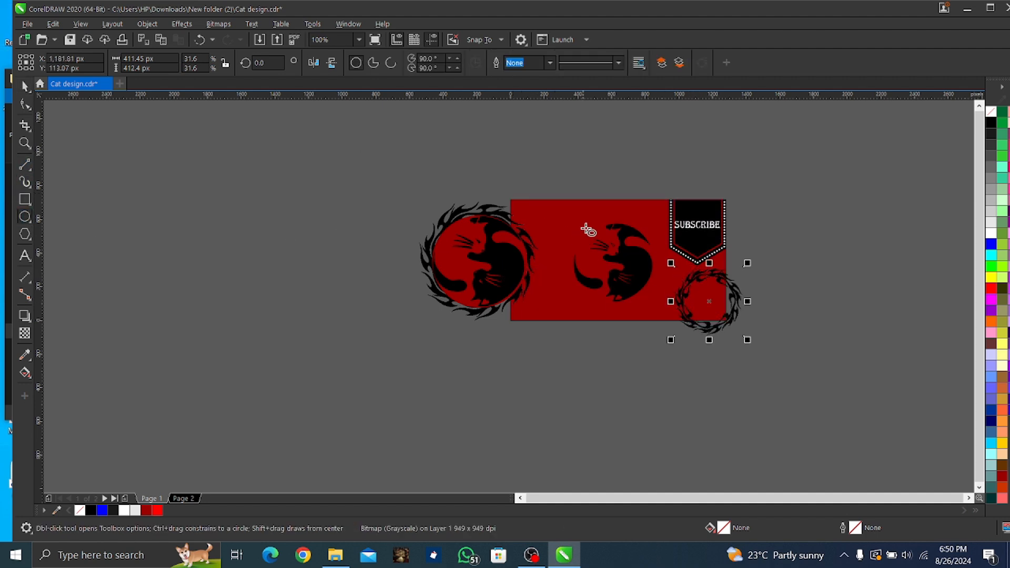
- Draw a circle around the traced cats and resize it to about 478 px in diameter so it fits them closely
scroll(595, 207, up, 2)
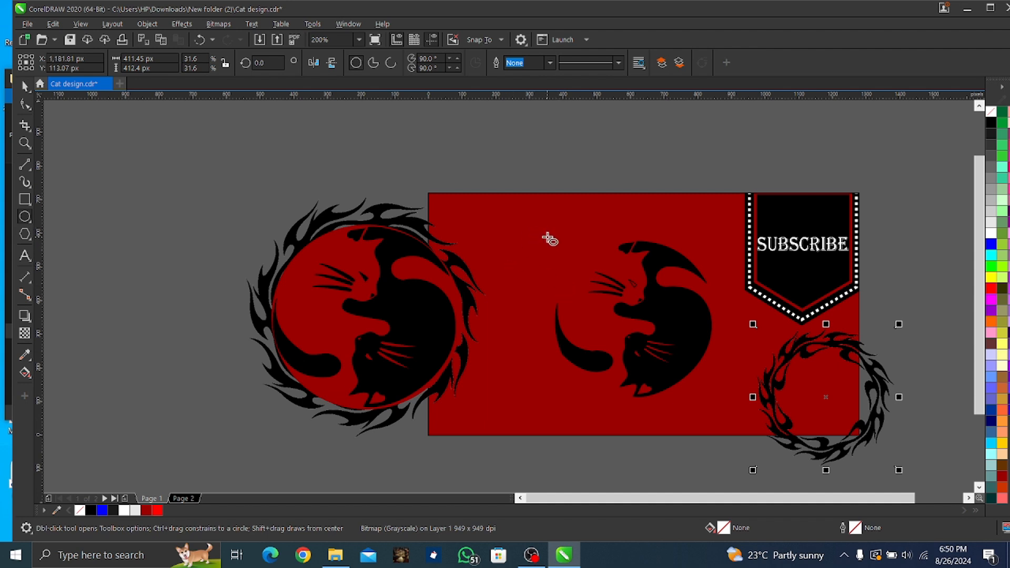
drag(542, 228, 698, 402)
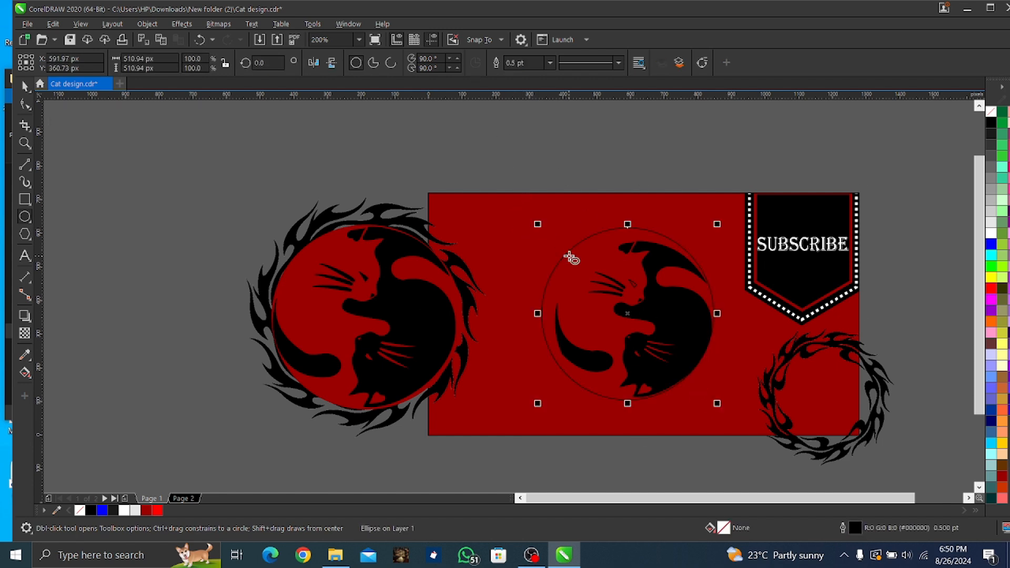
drag(538, 224, 549, 227)
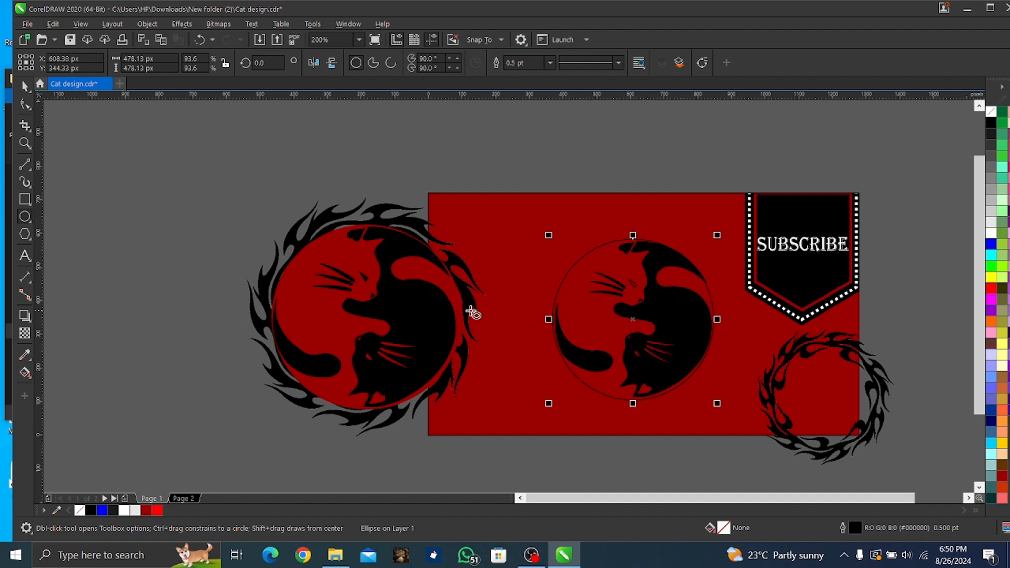
- Resize the circle to about 470 × 471 px so it fits the traced cats more closely, and fill it with blue
scroll(550, 319, up, 2)
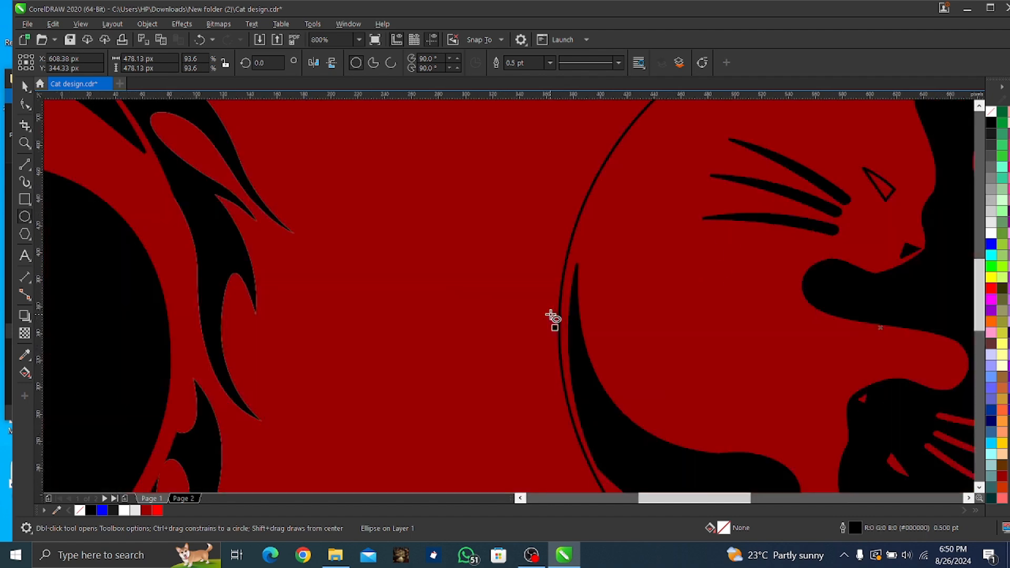
drag(556, 327, 558, 322)
scroll(559, 321, down, 1)
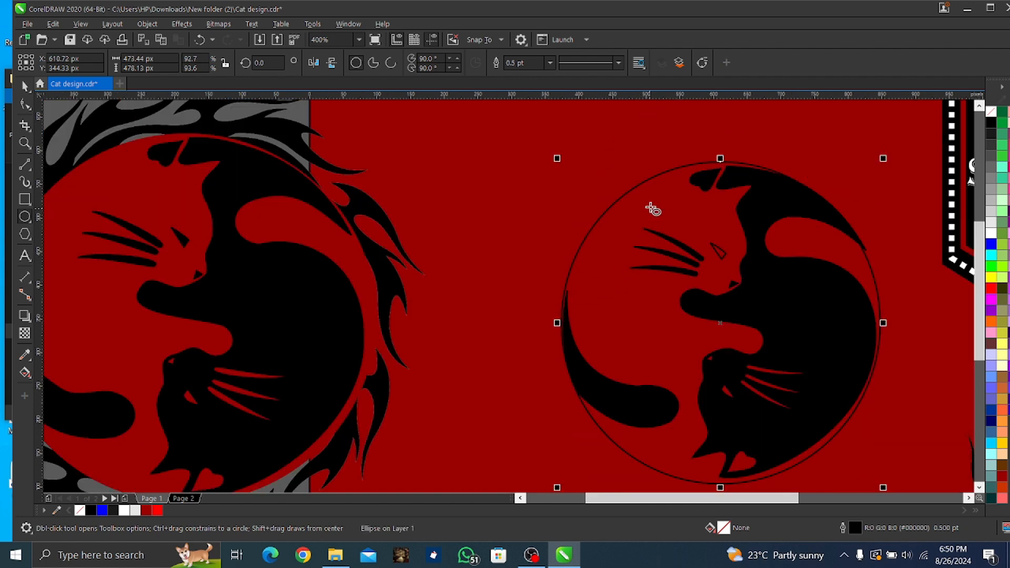
scroll(773, 146, up, 1)
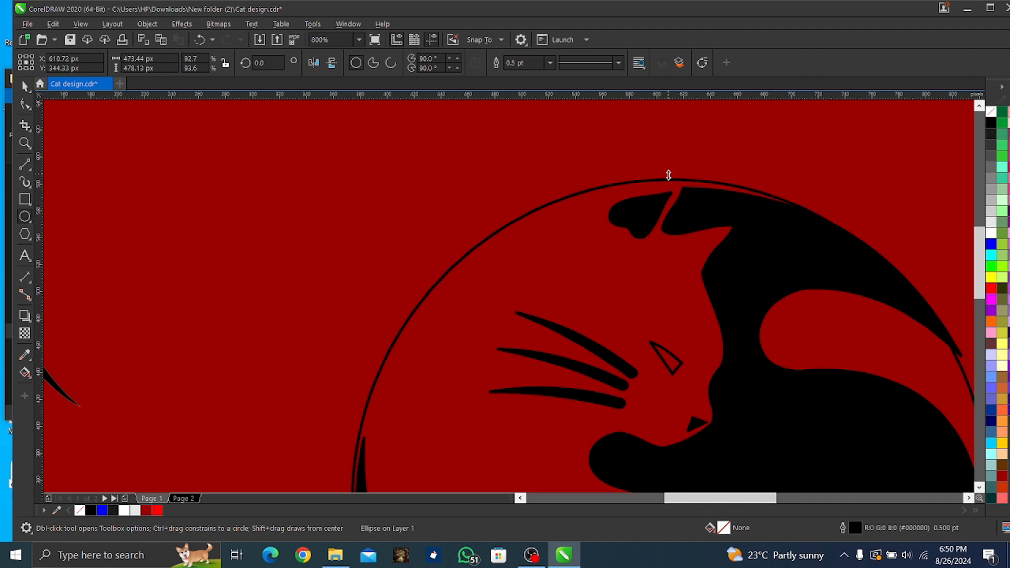
drag(670, 171, 671, 178)
scroll(676, 173, down, 1)
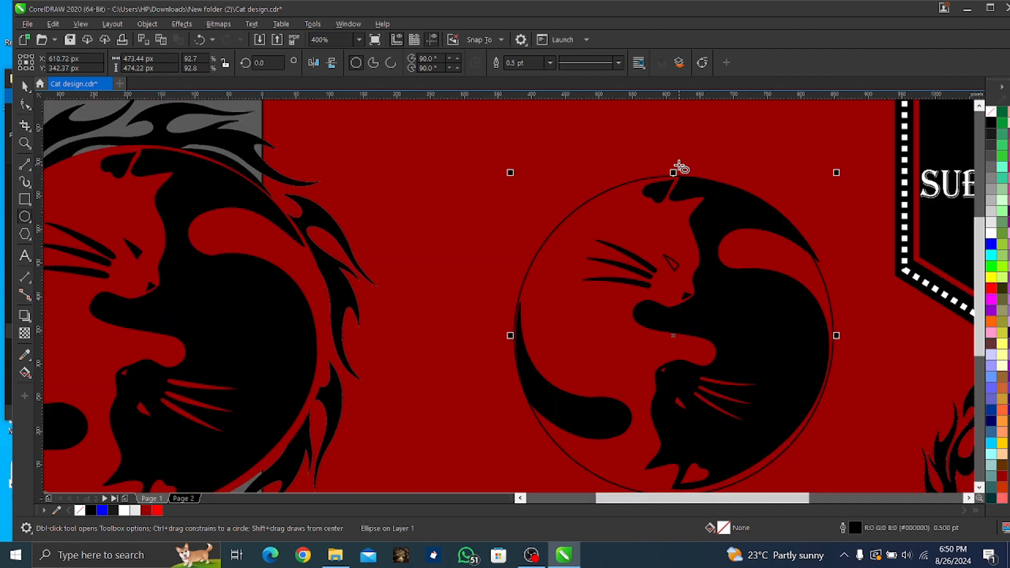
drag(838, 172, 842, 169)
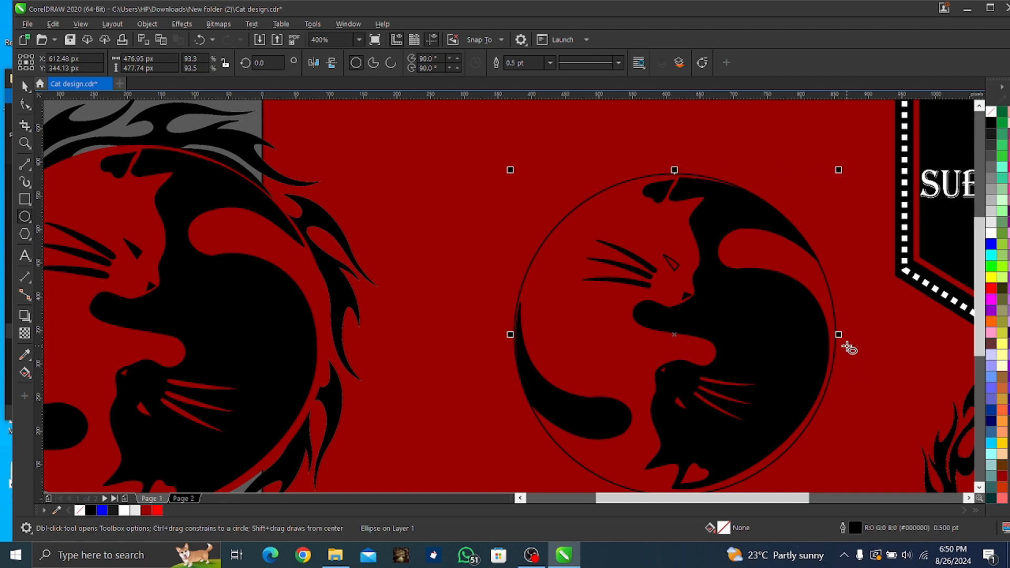
scroll(851, 346, down, 1)
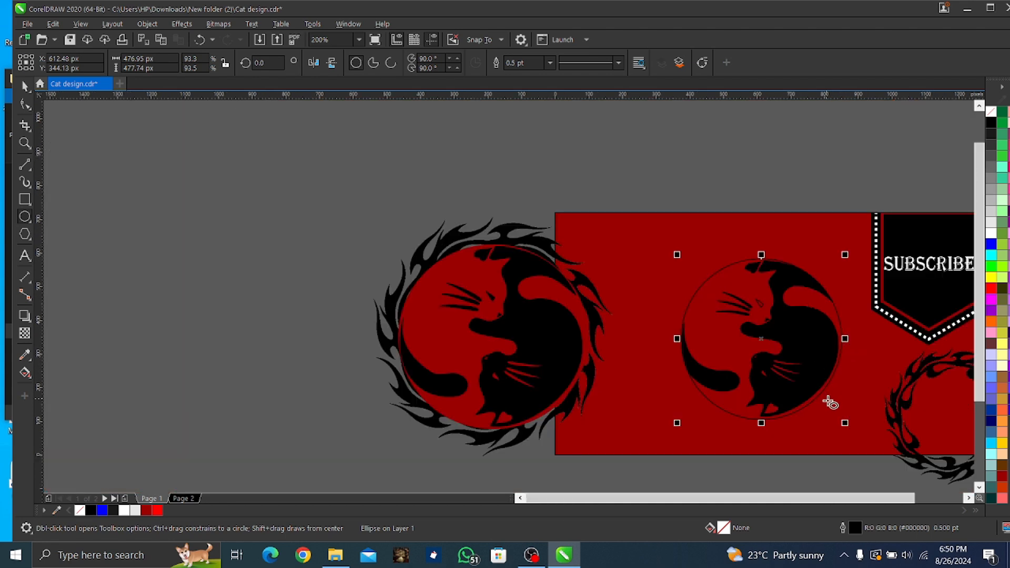
drag(849, 424, 843, 421)
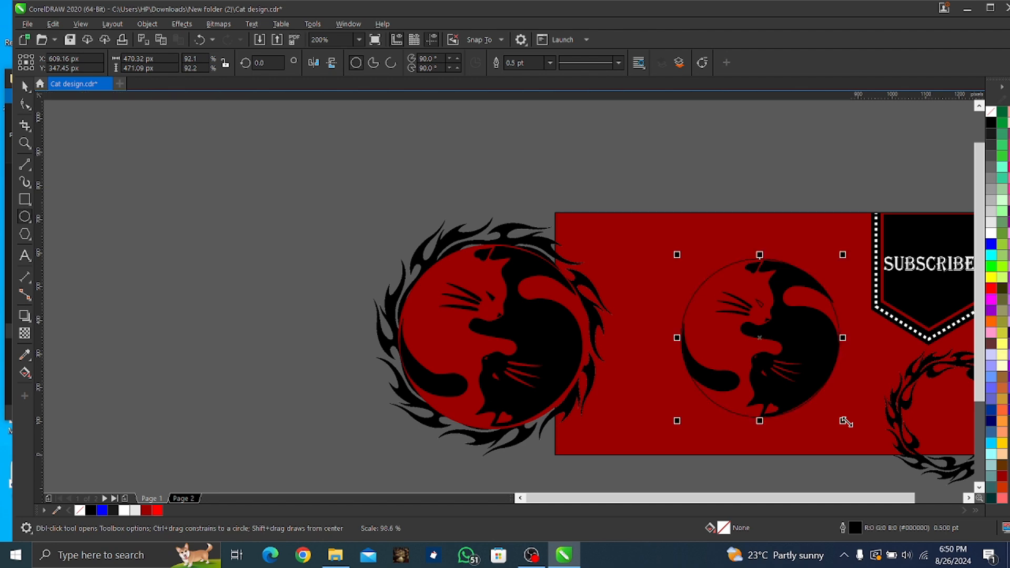
scroll(839, 307, up, 1)
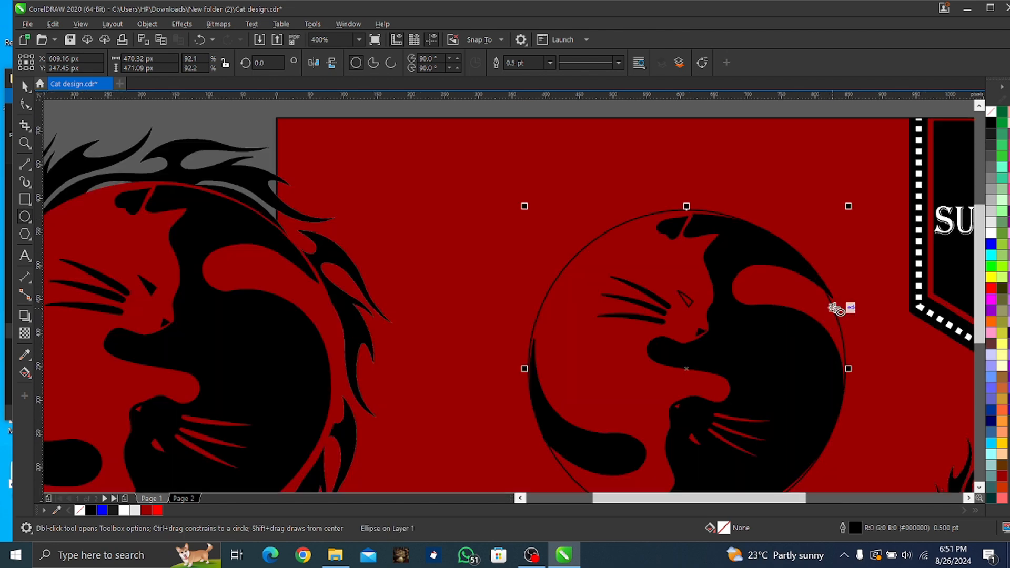
scroll(833, 313, down, 1)
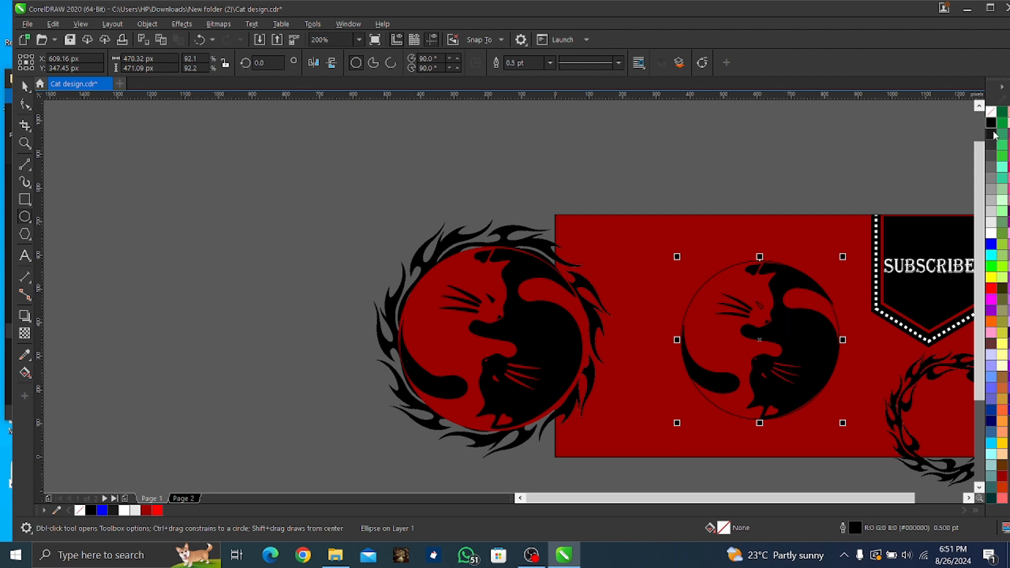
click(990, 245)
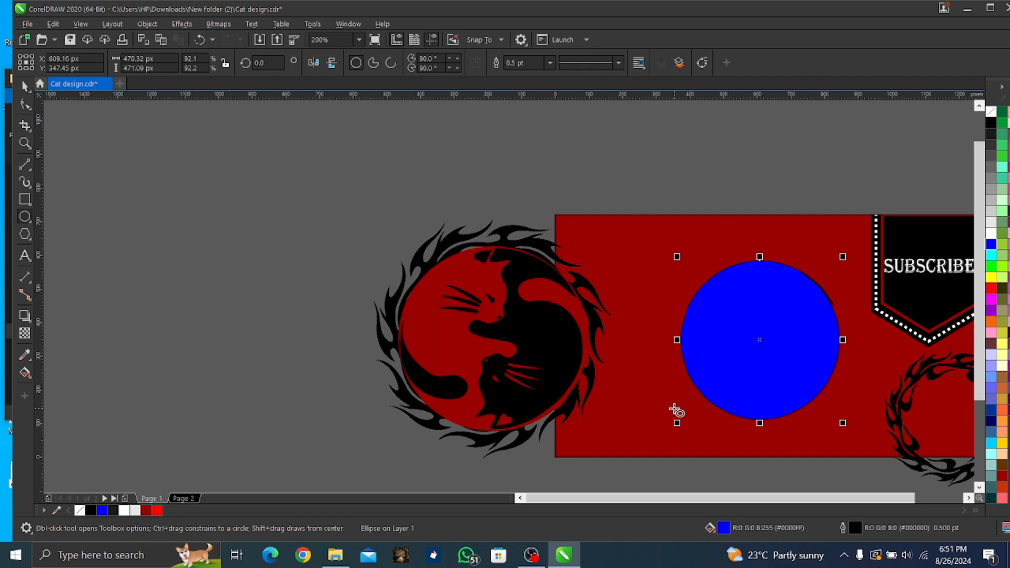
- Move the flame ring bitmap onto the blue circle, enlarge it to about 463 × 464 px and place it behind the circle
key(space)
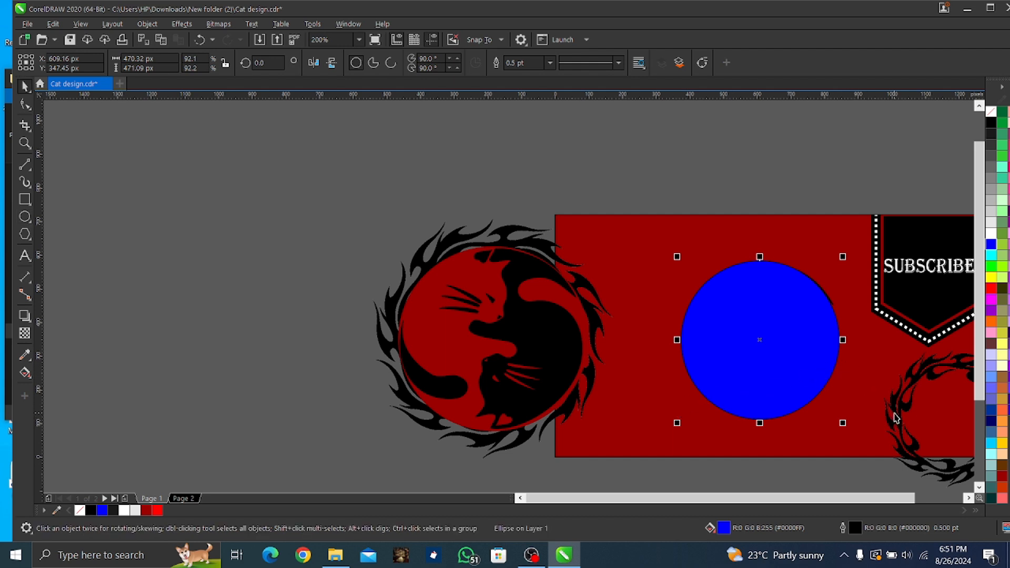
drag(896, 419, 702, 333)
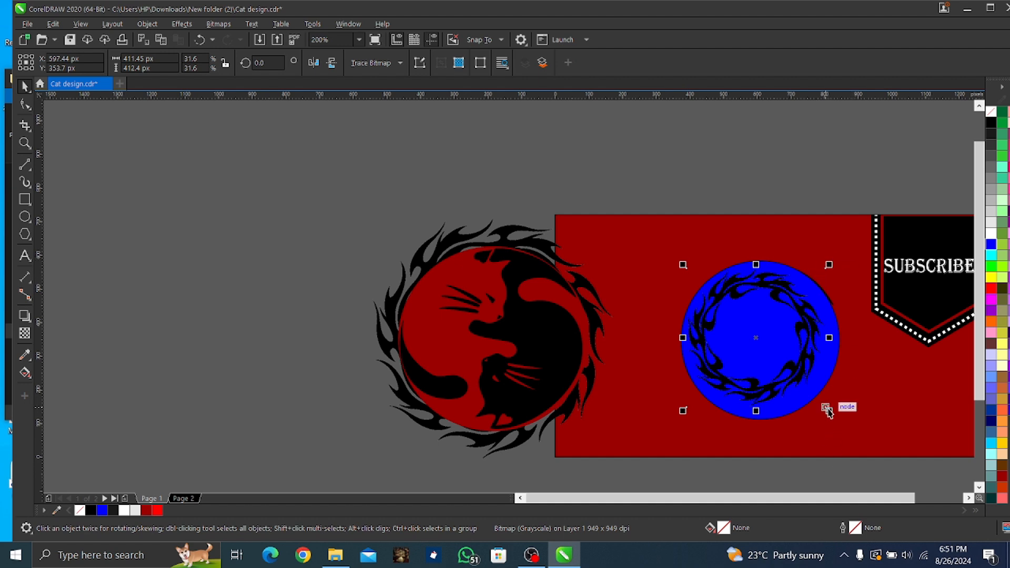
drag(827, 410, 841, 422)
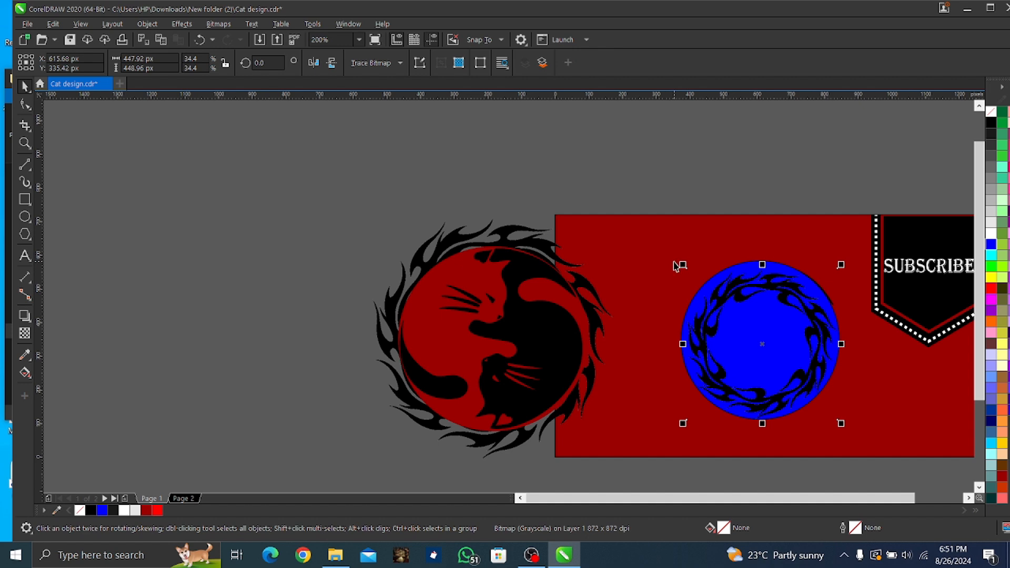
drag(679, 262, 678, 256)
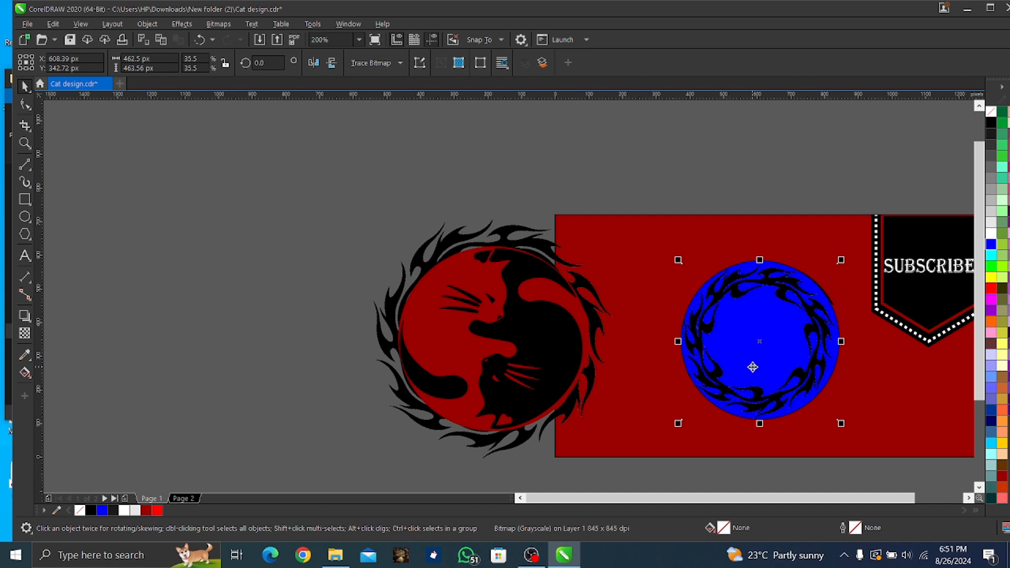
key(ctrl+Page_Down)
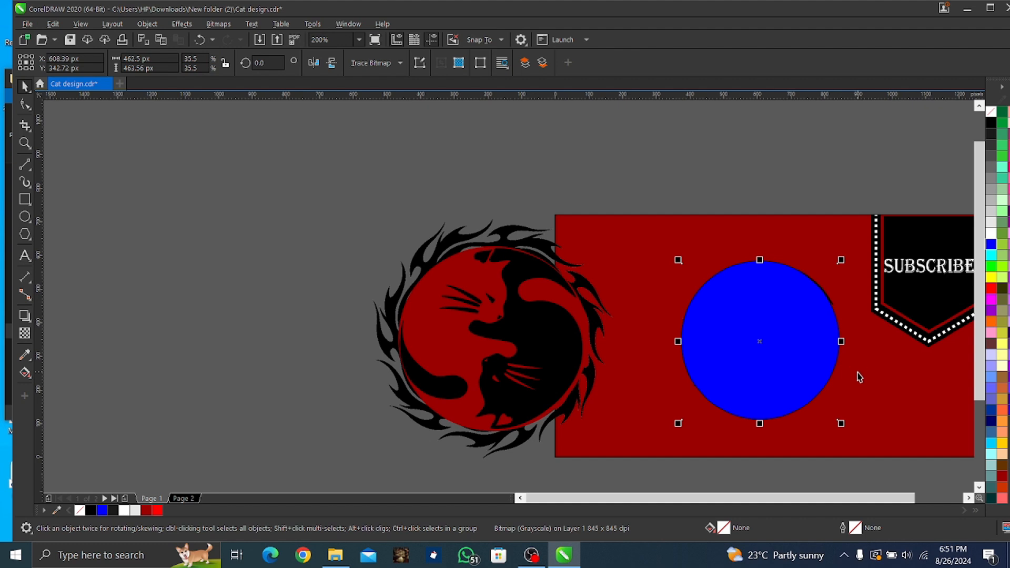
- Fill the circle with cyan and stack it behind the cats and flame ring, directly above the red banner background
click(855, 472)
click(760, 345)
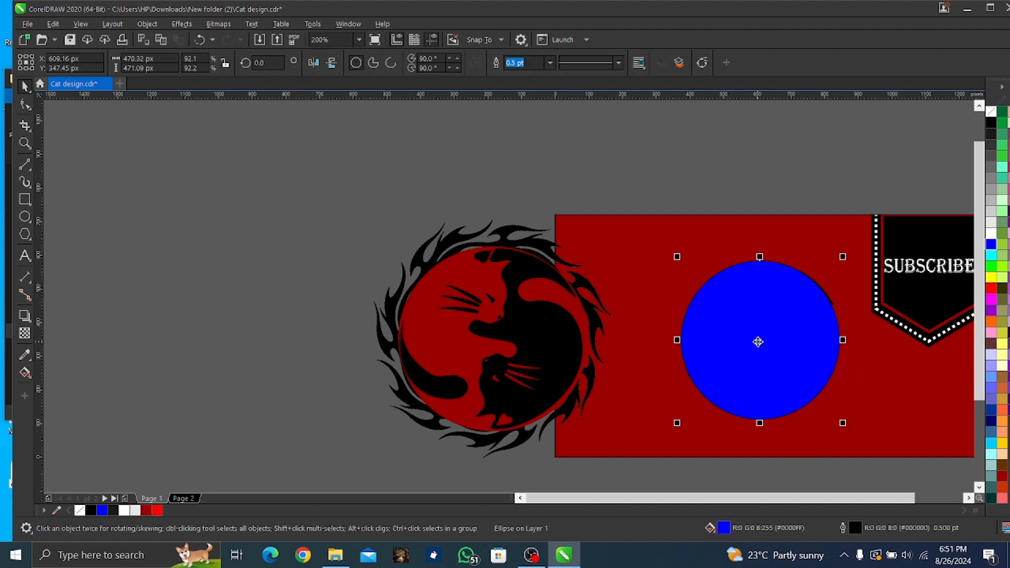
click(992, 112)
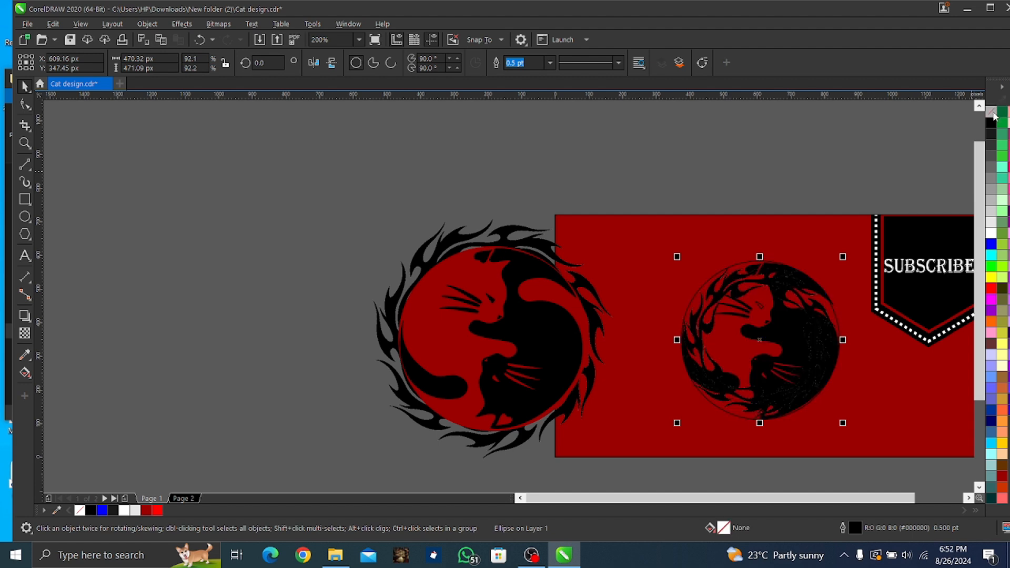
click(992, 255)
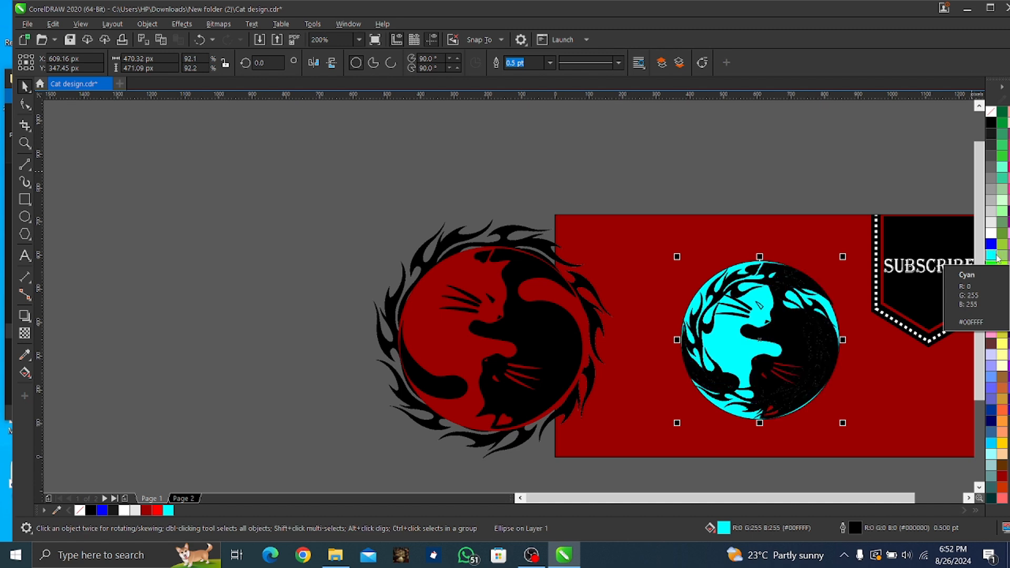
key(shift+Page_Down)
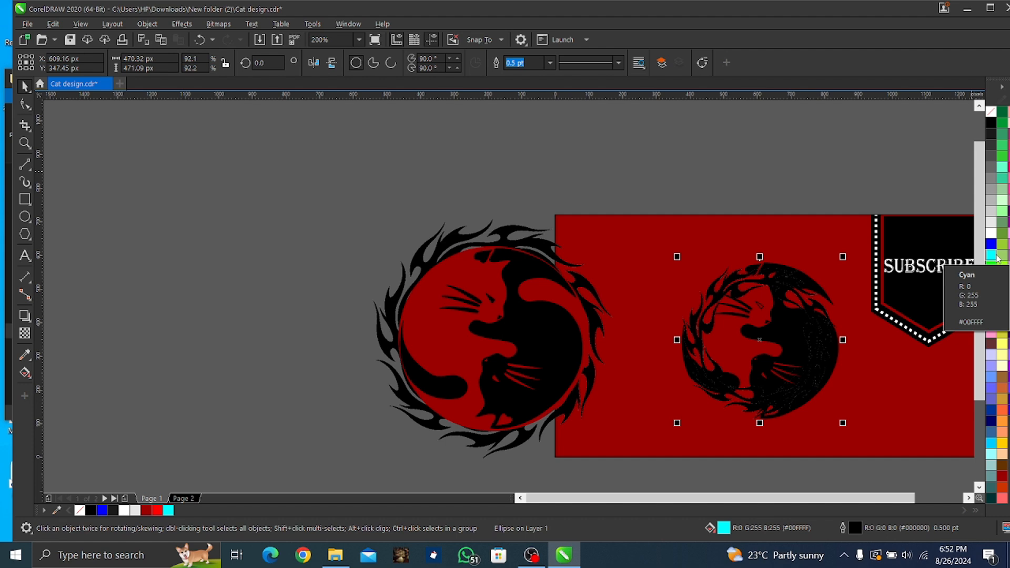
key(ctrl+Page_Up)
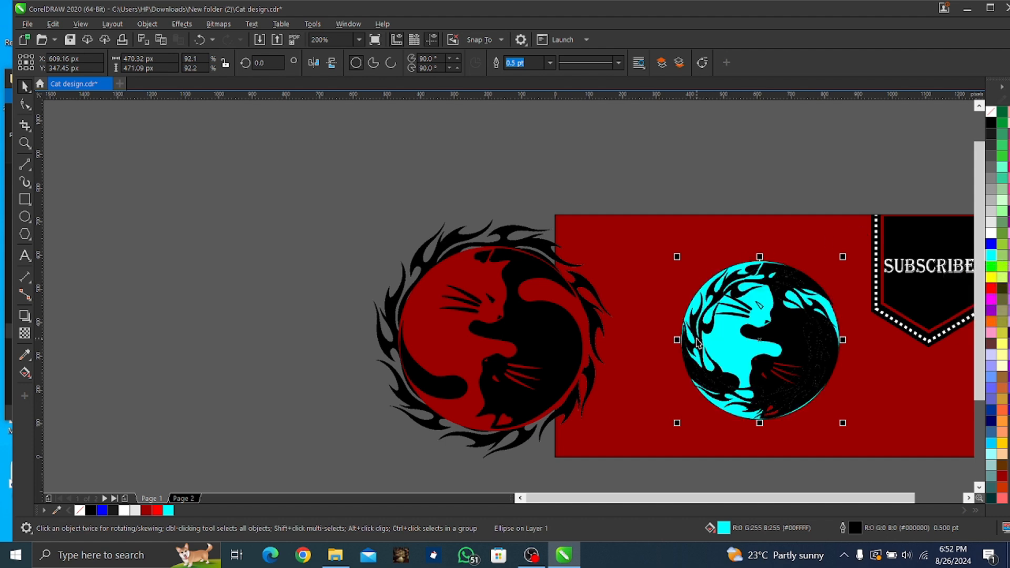
- Remove the circle's fill, try moving the flame ring upward to about Y 542 px, and undo the move
click(990, 112)
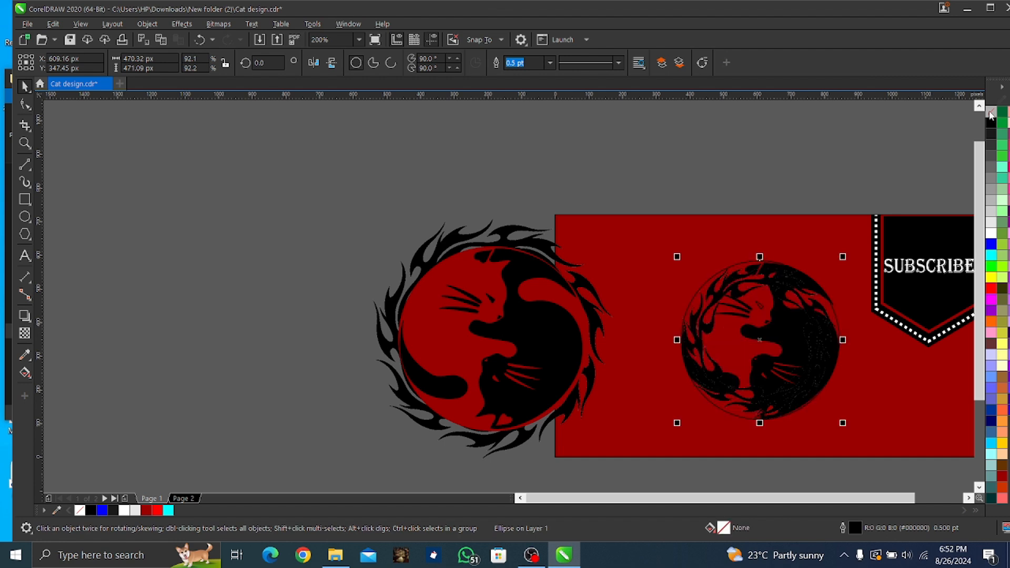
click(697, 319)
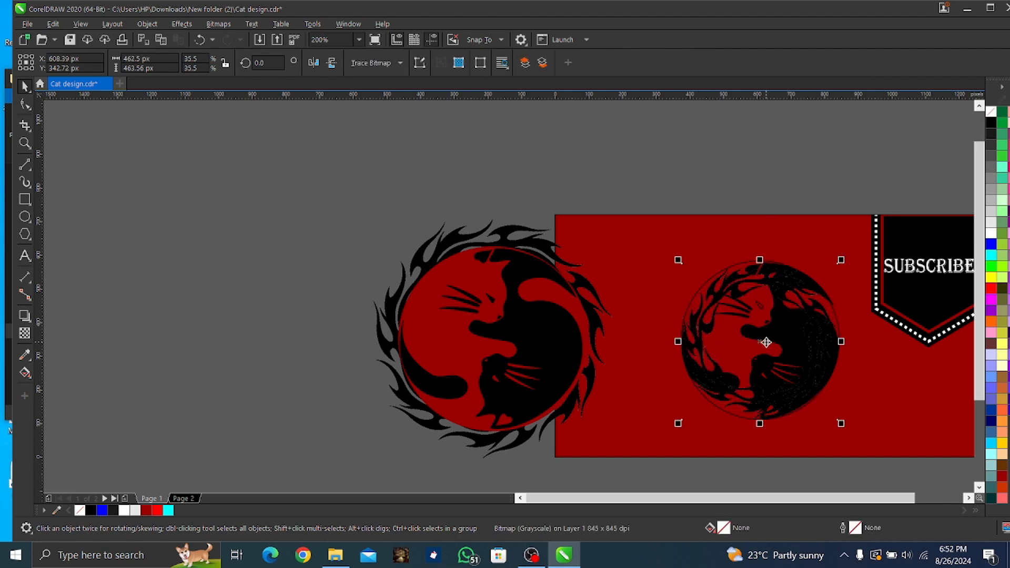
drag(764, 341, 765, 274)
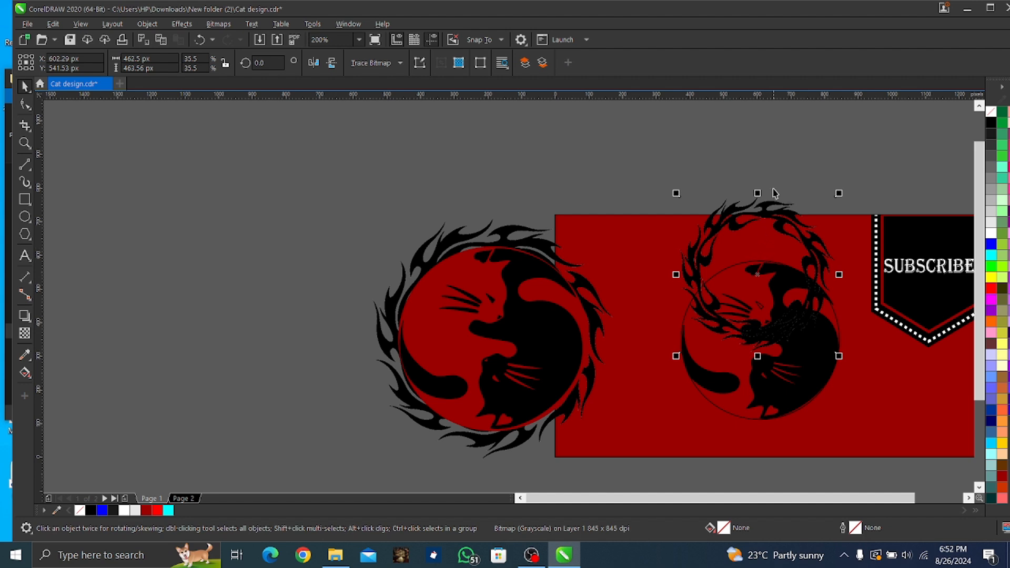
key(ctrl+z)
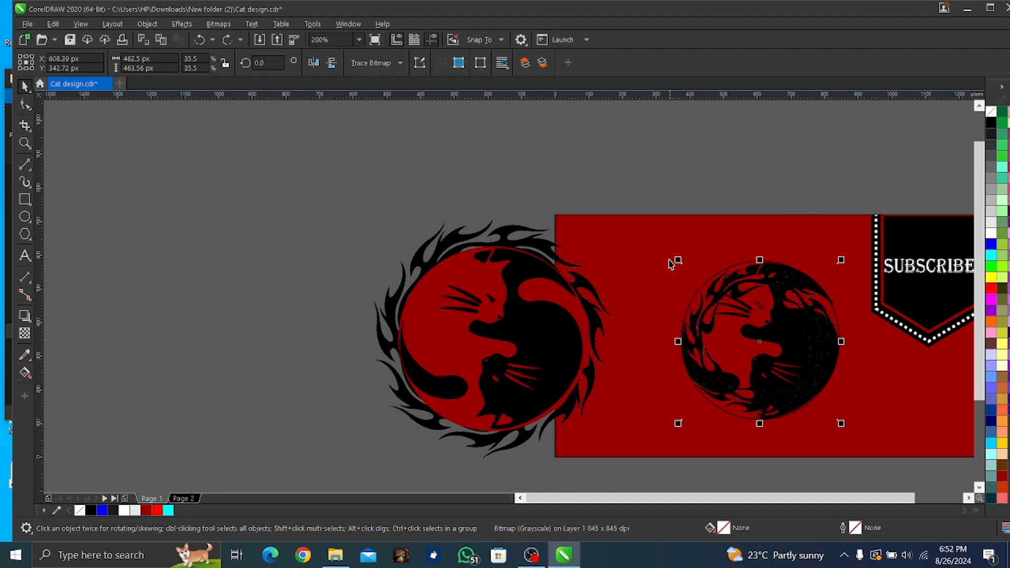
- Try enlarging the flame ring to about 593 × 594 px and stacking it behind the cats, and undo back to the cyan-filled circle
drag(676, 260, 661, 237)
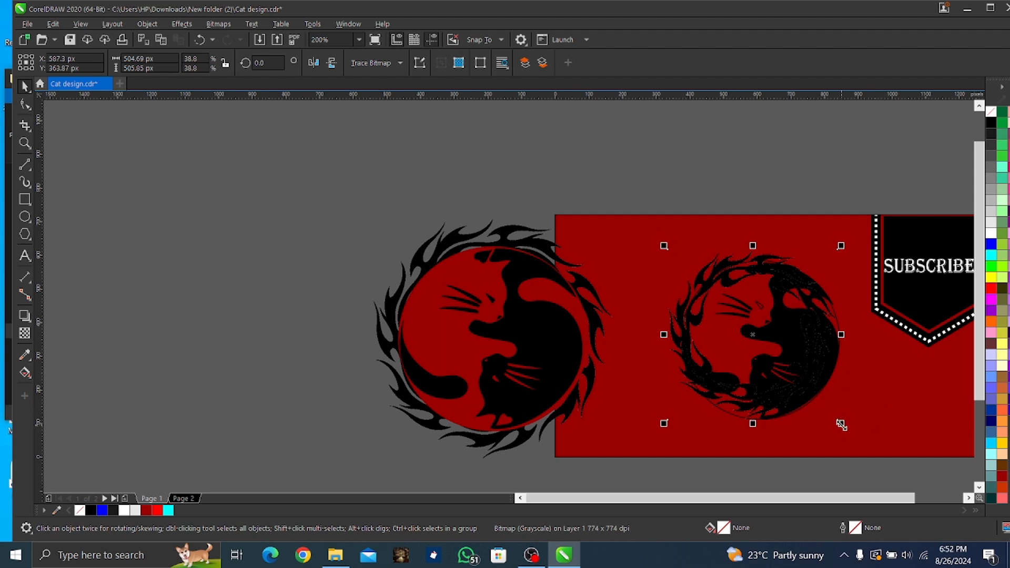
drag(841, 424, 860, 441)
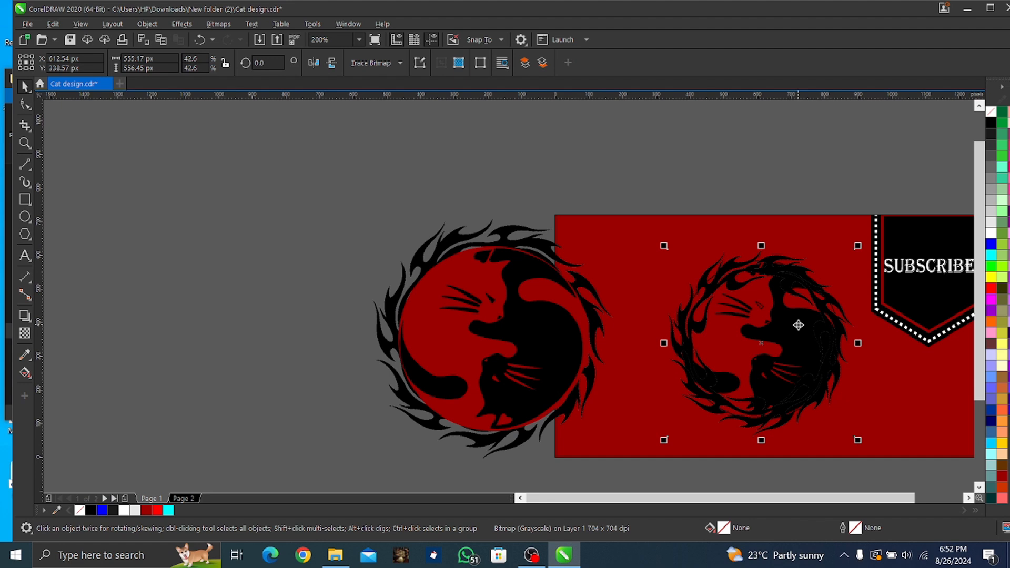
key(shift+Page_Down)
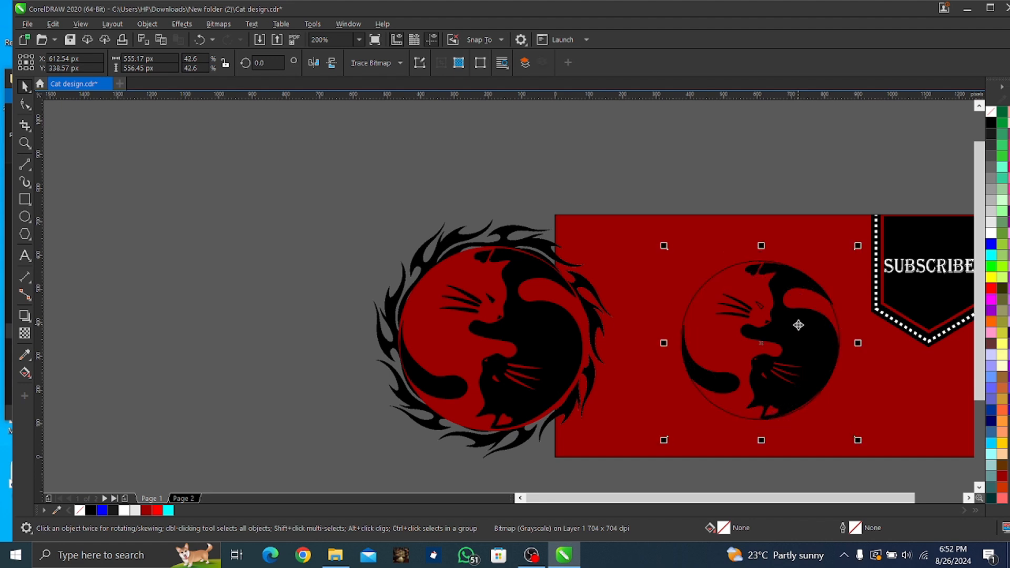
key(ctrl+Page_Up)
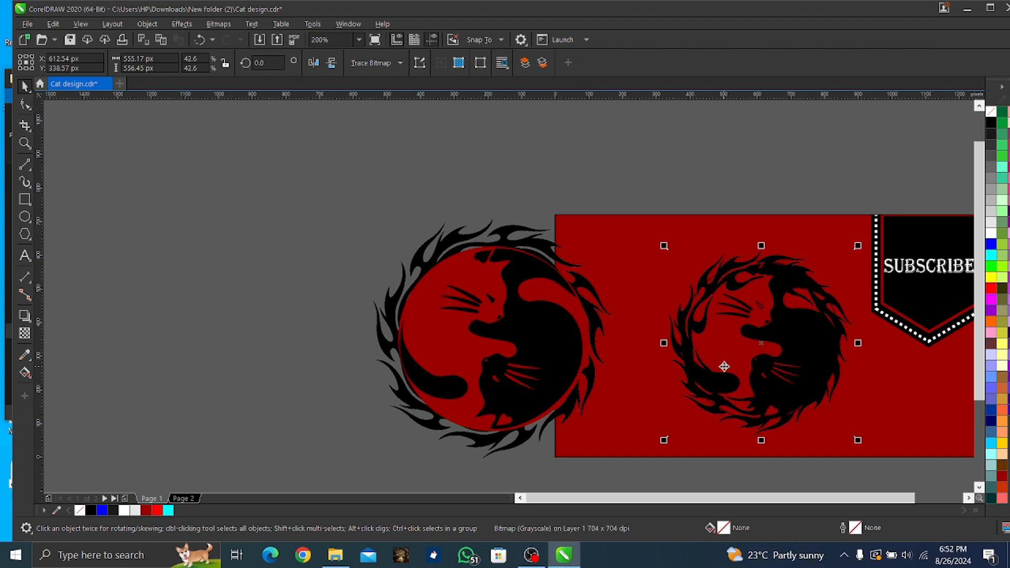
drag(857, 440, 872, 454)
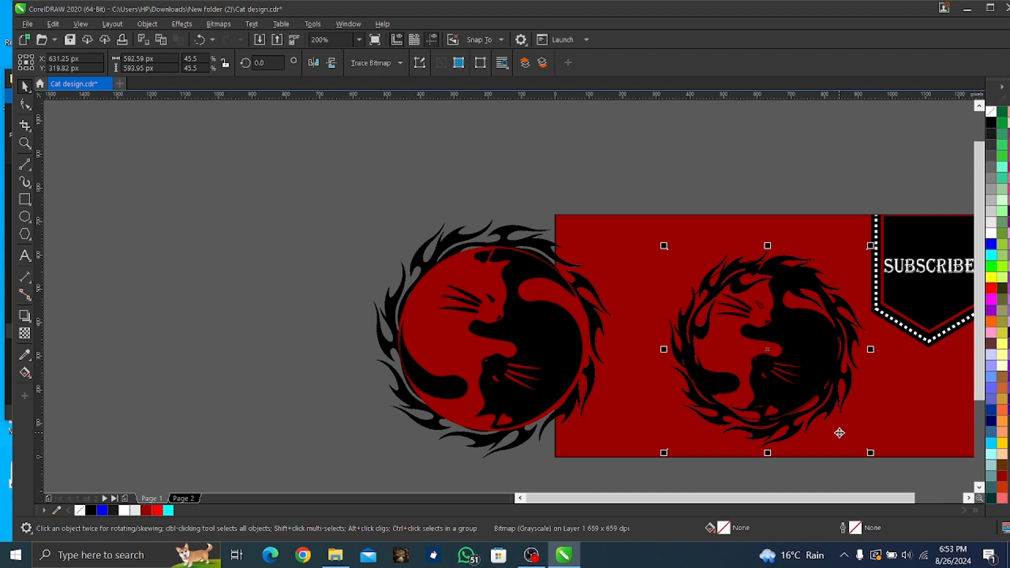
key(ctrl+z)
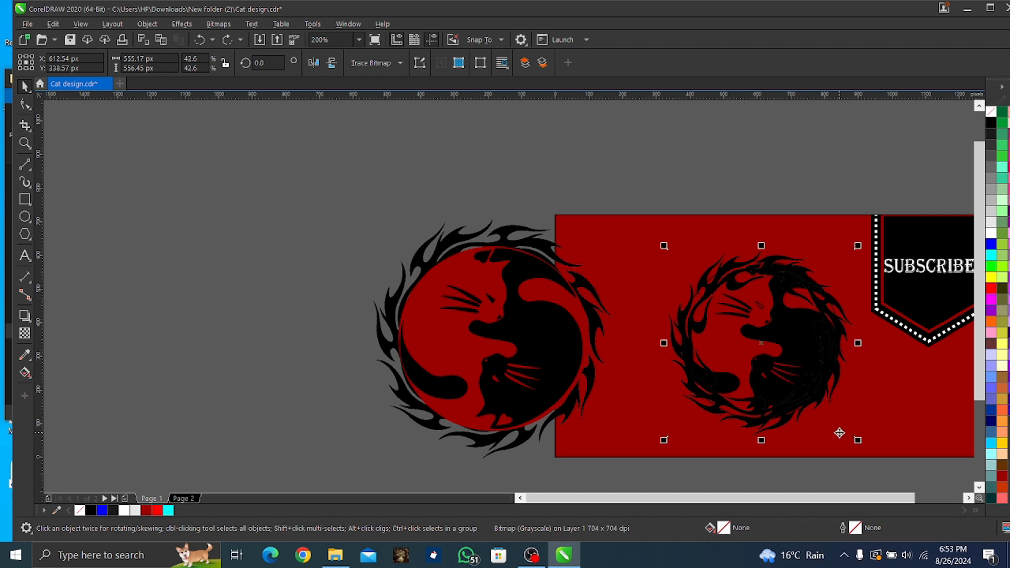
key(ctrl+z)
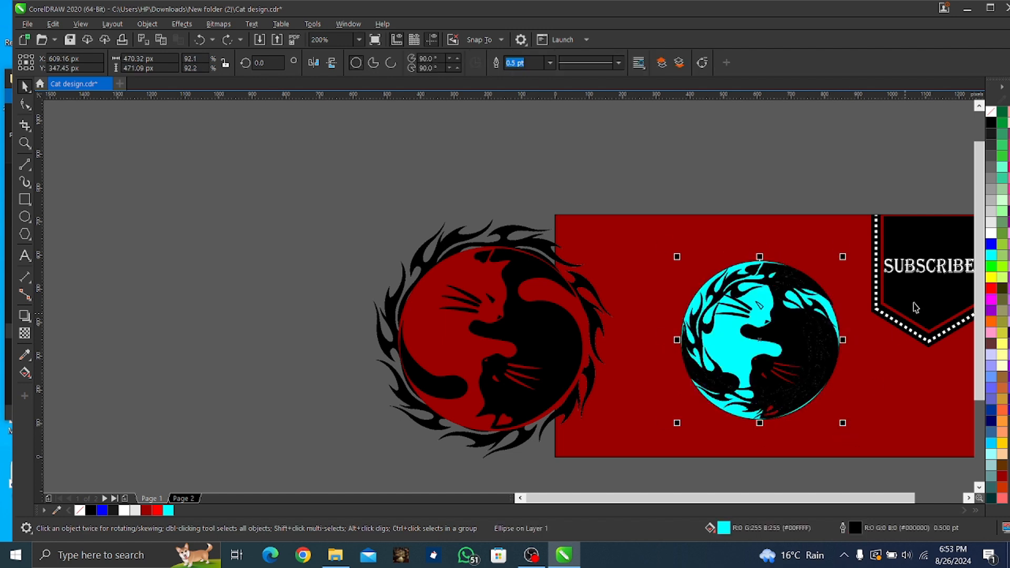
- Fill the circle directly above the banner background with dark red, R154 G0 B0, and remove its outline
click(989, 293)
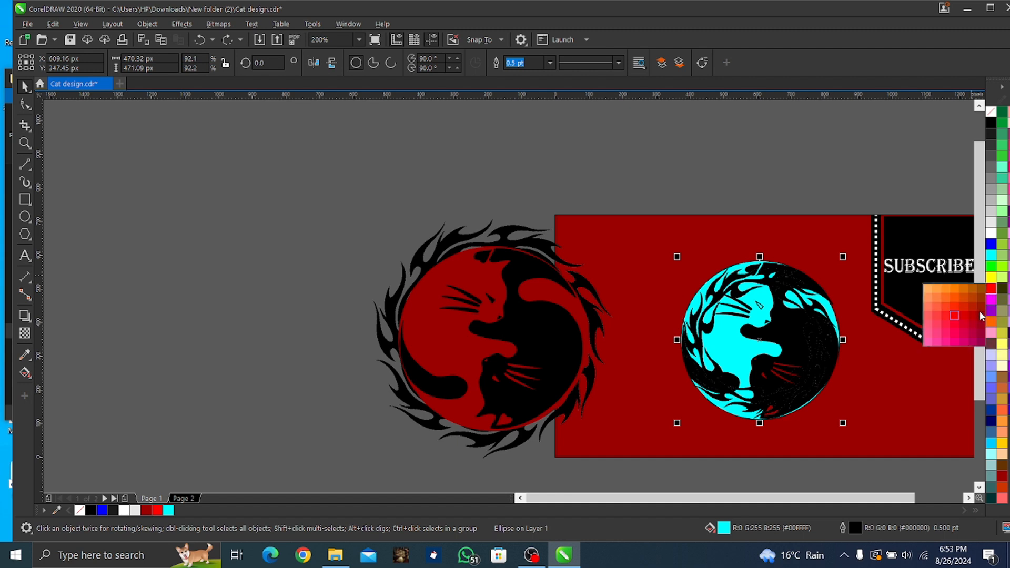
click(984, 313)
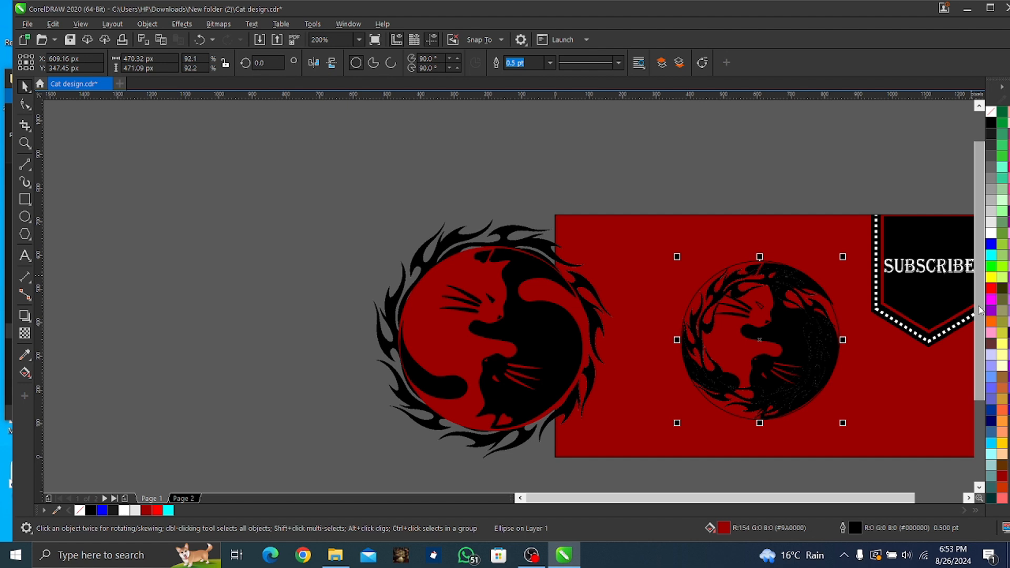
key(shift+Page_Down)
key(ctrl+Page_Up)
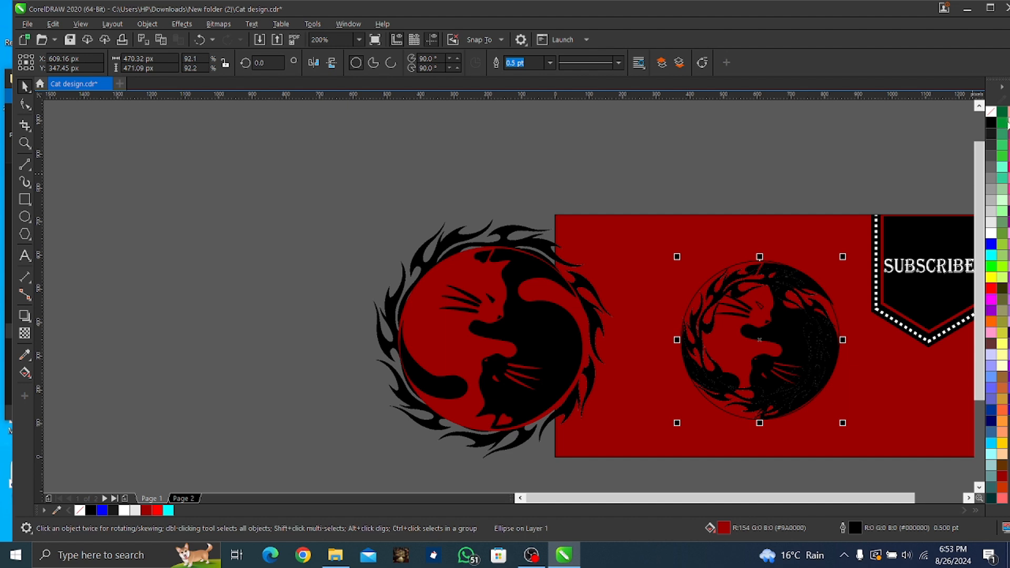
right_click(991, 111)
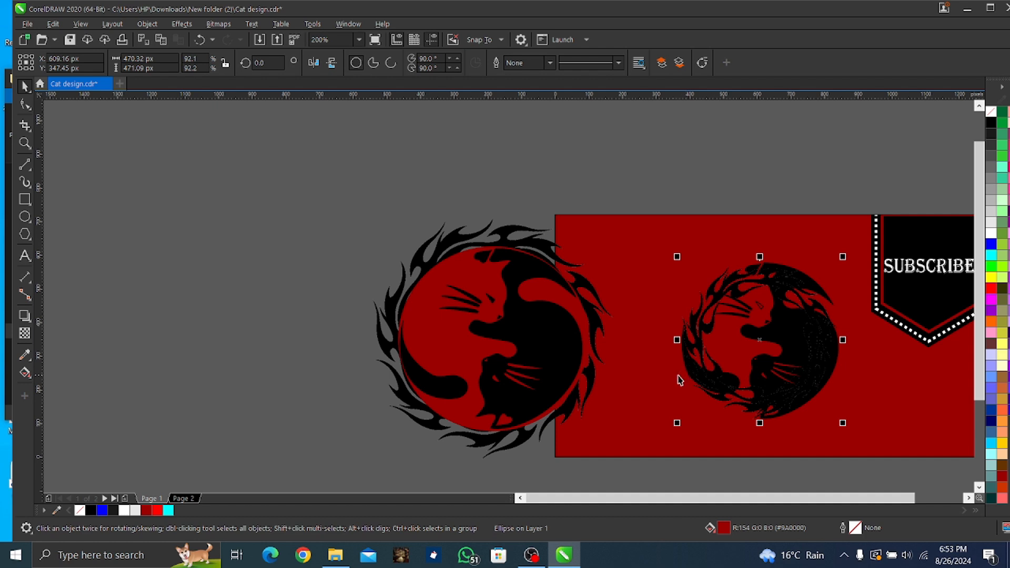
- Undo the circle's last change and enlarge the flame ring to about 622 × 624 px so it surrounds the cats on the banner
key(ctrl+z)
click(696, 378)
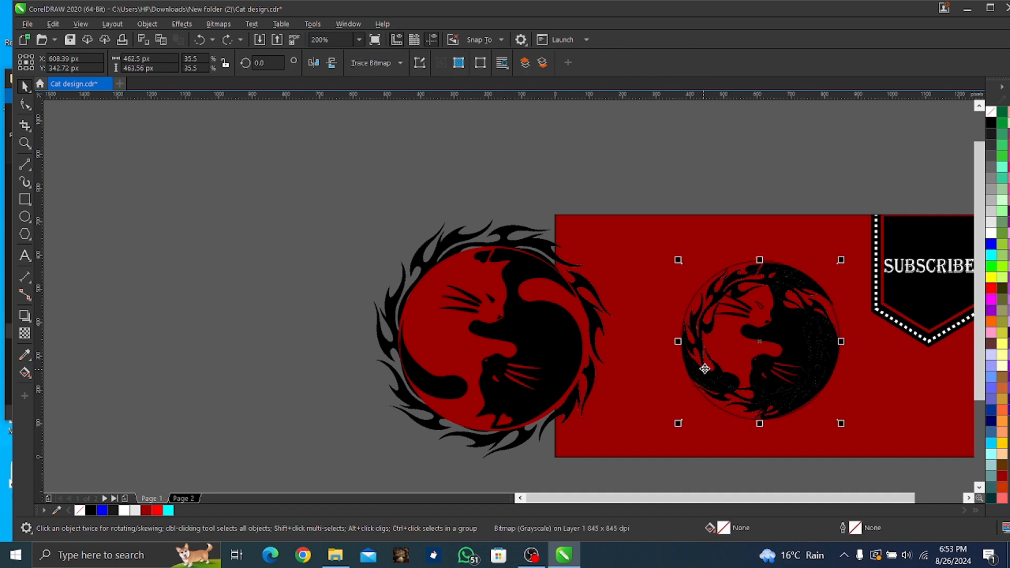
drag(678, 260, 664, 241)
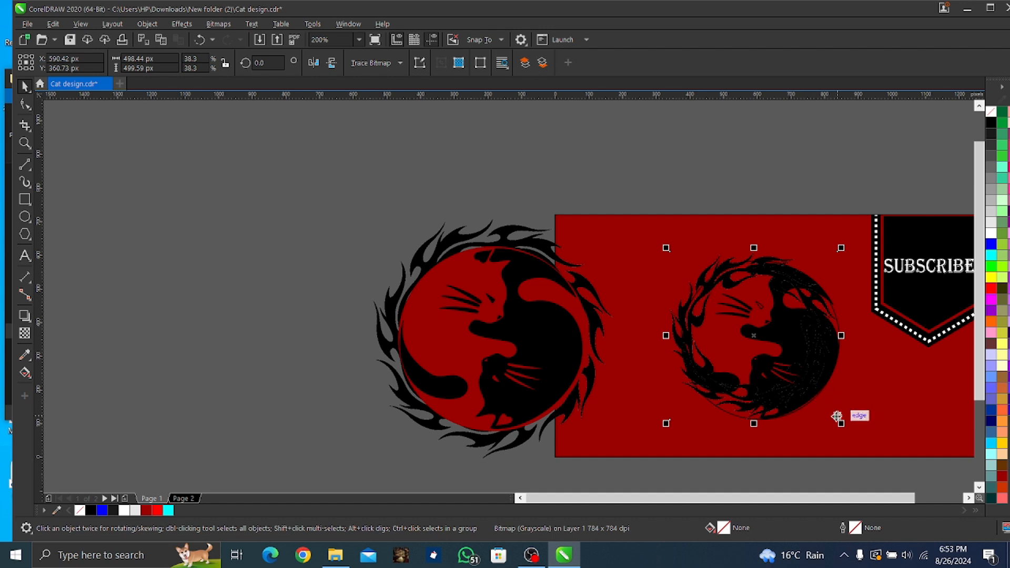
drag(839, 422, 867, 447)
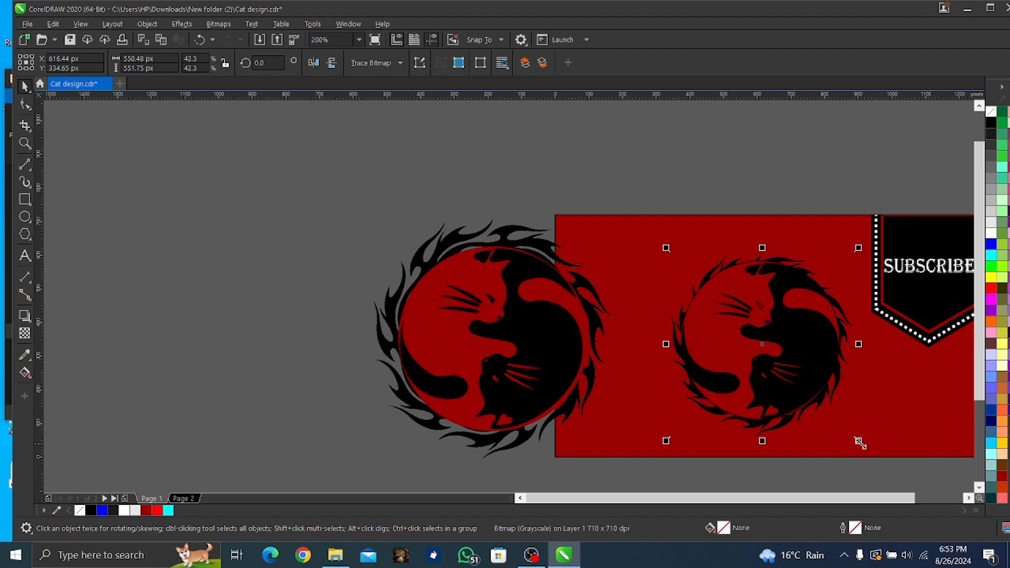
drag(855, 436, 872, 445)
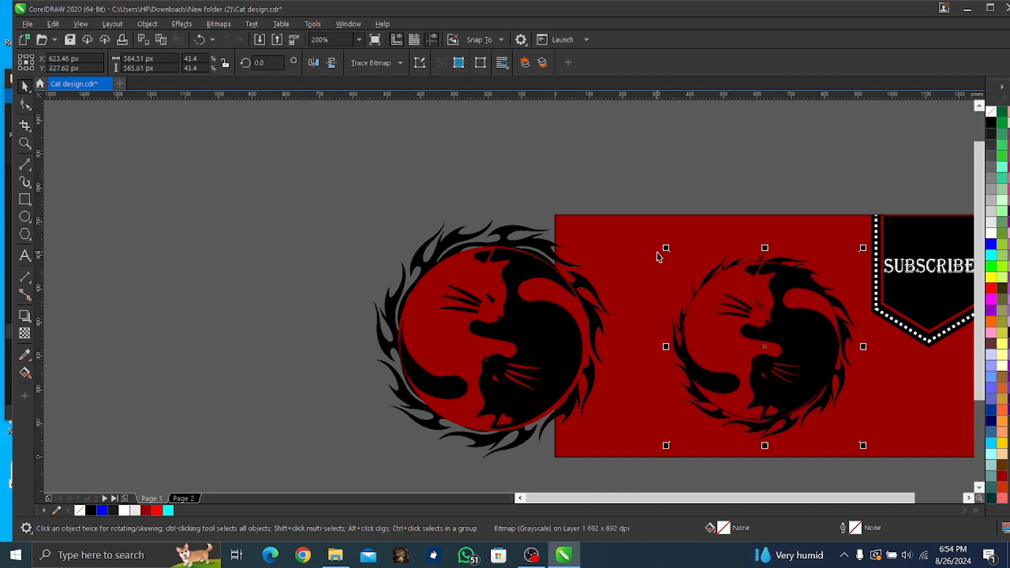
drag(665, 248, 652, 233)
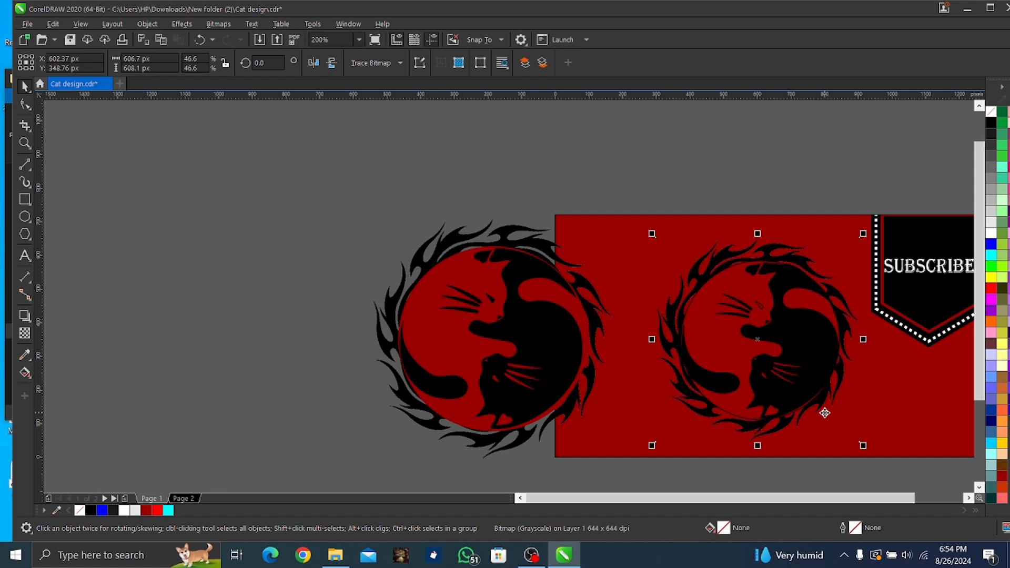
drag(864, 448, 869, 450)
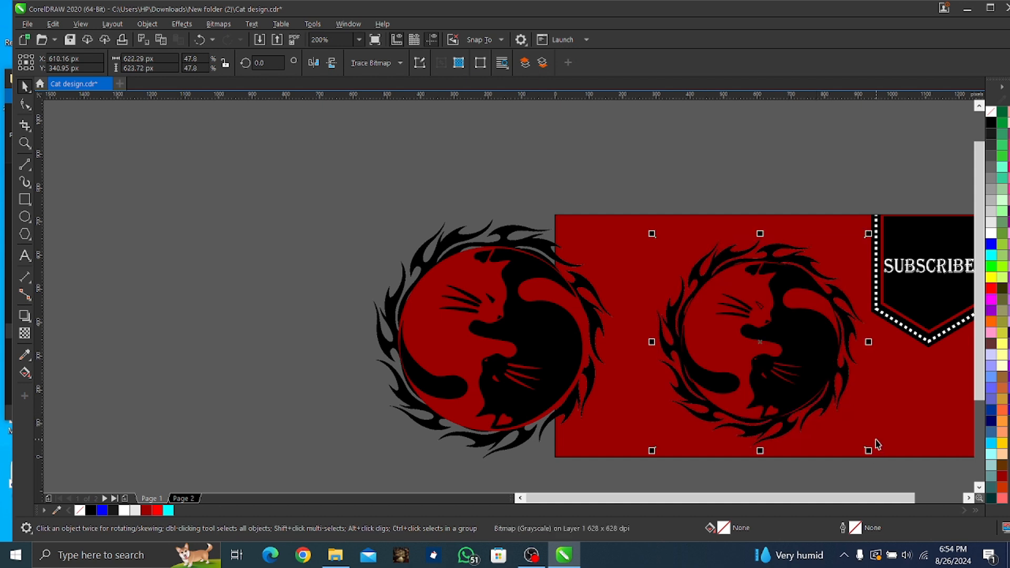
scroll(723, 394, down, 1)
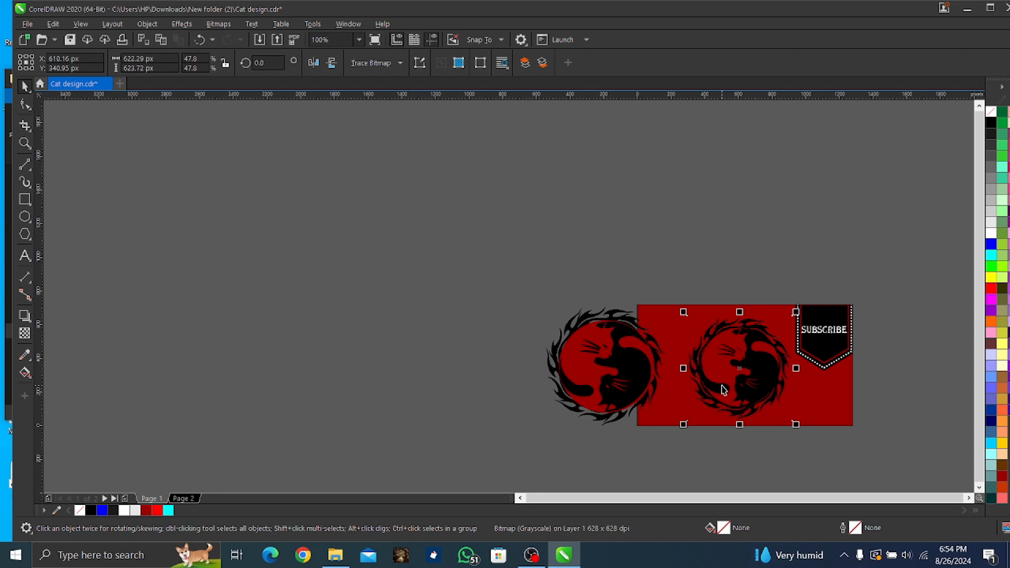
scroll(769, 375, up, 1)
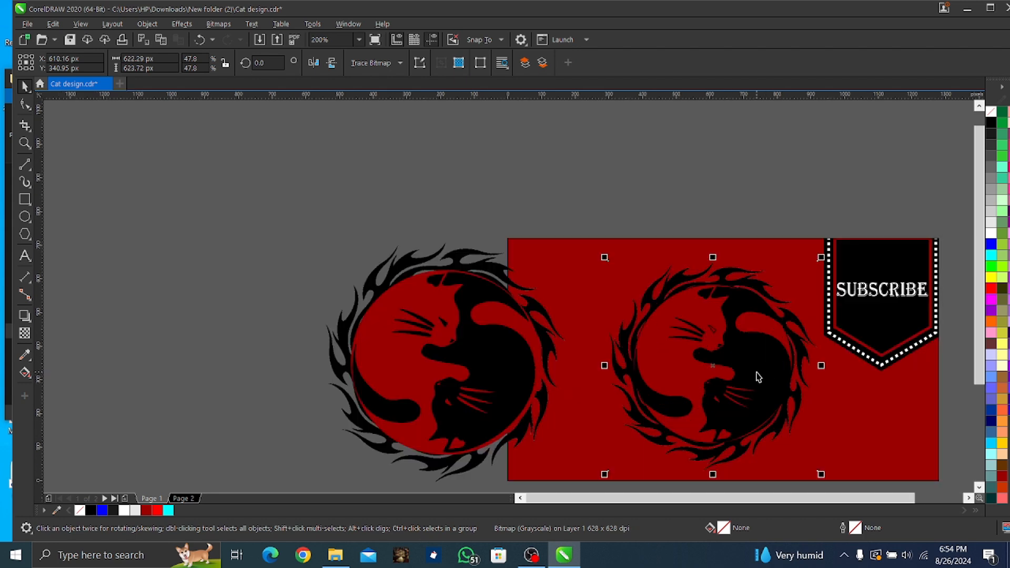